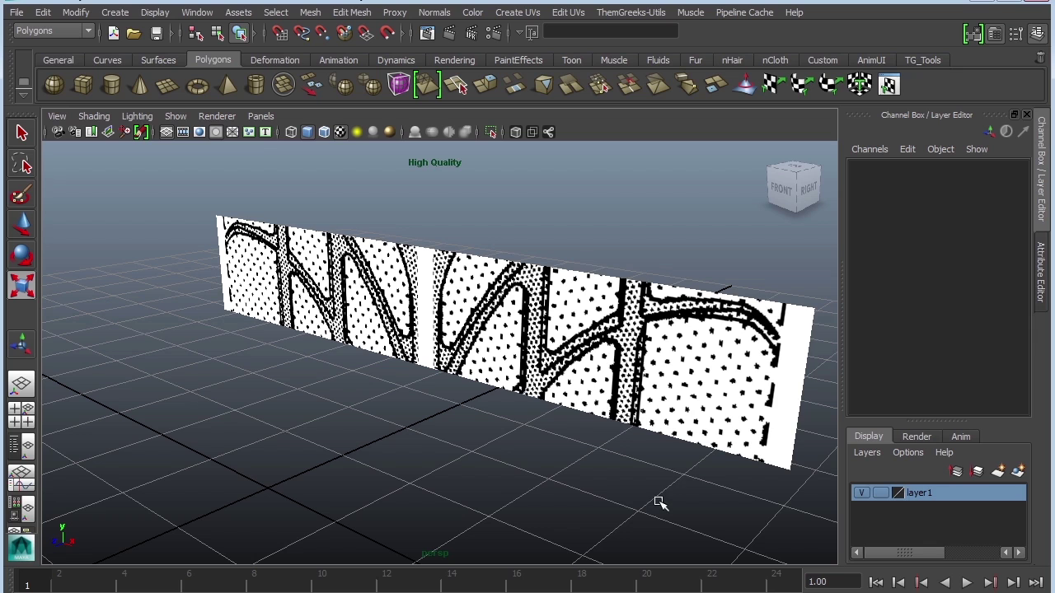
Freeze the transformations of the tread image plane and delete its construction history.
{"action": "left_click", "coordinate": [659, 401]}
{"action": "scroll", "coordinate": [569, 416], "scroll_direction": "down", "scroll_amount": 1}
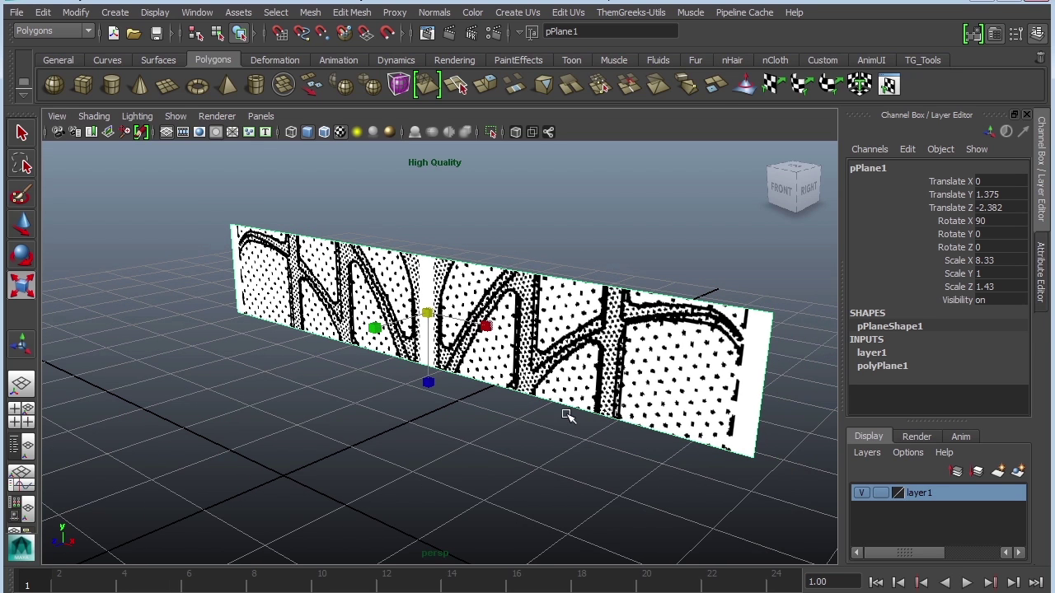
{"action": "left_click", "coordinate": [76, 12]}
{"action": "left_click", "coordinate": [89, 68]}
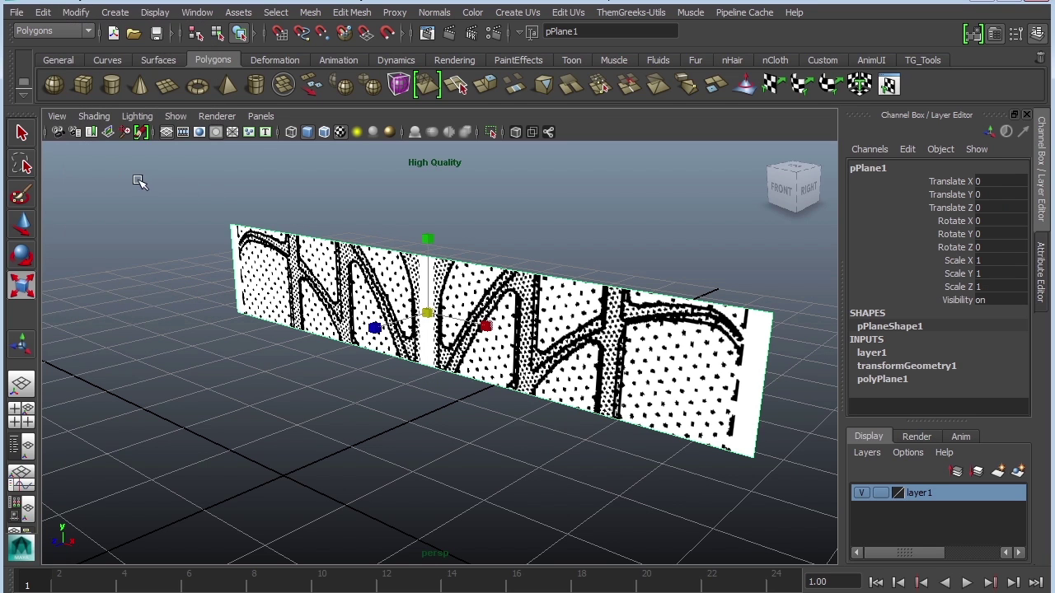
{"action": "left_click", "coordinate": [43, 12]}
{"action": "mouse_move", "coordinate": [103, 185]}
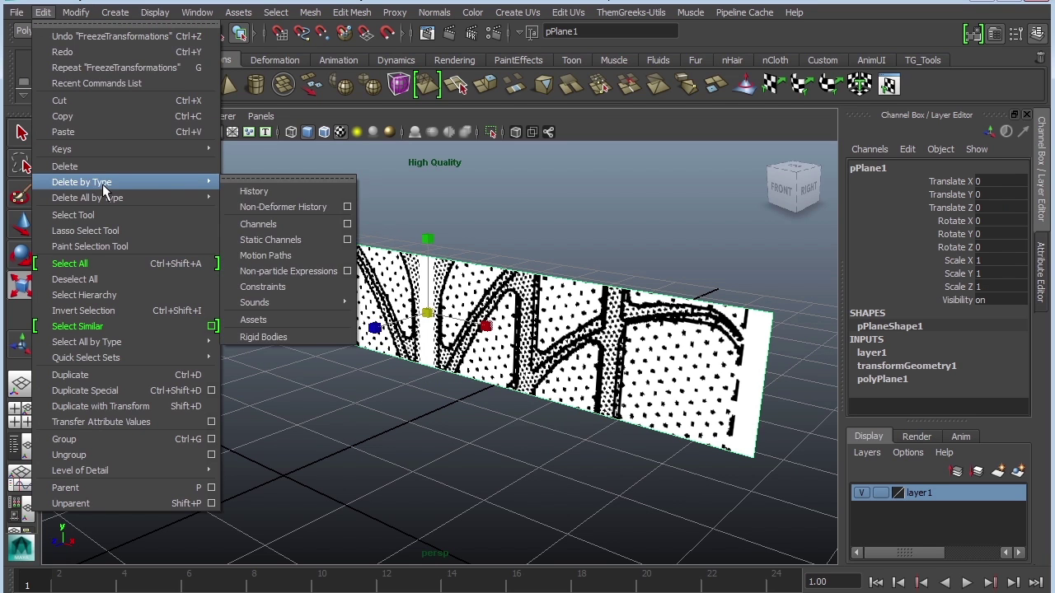
{"action": "left_click", "coordinate": [252, 193]}
Duplicate the tread image plane and move the copy about 2.22 units forward along Z.
{"action": "scroll", "coordinate": [593, 417], "scroll_direction": "down", "scroll_amount": 2}
{"action": "left_click_drag", "start_coordinate": [587, 389], "coordinate": [603, 443], "text": "alt"}
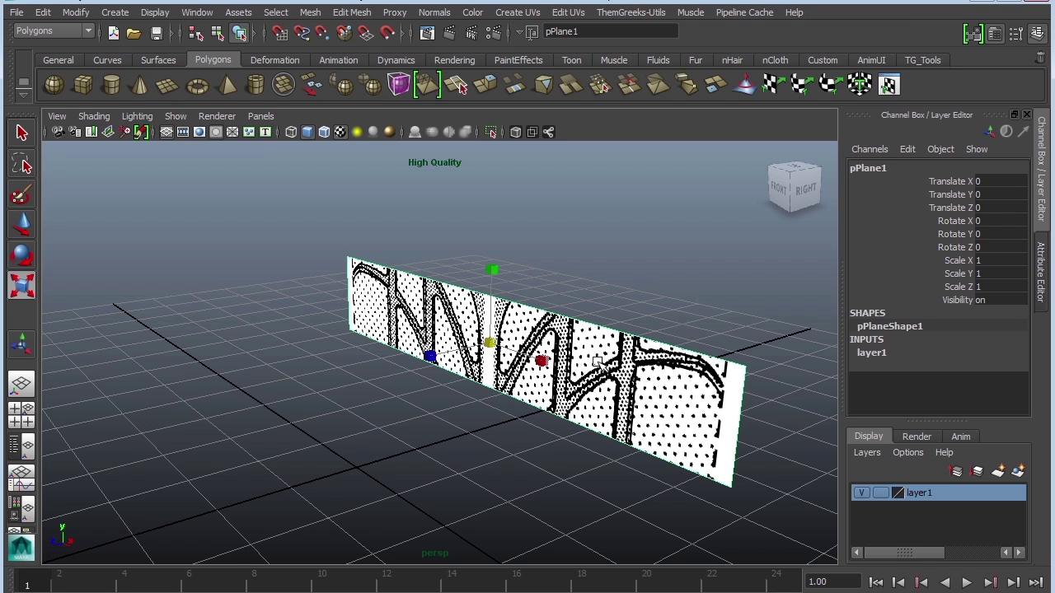
{"action": "key", "text": "ctrl+d"}
{"action": "key", "text": "w"}
{"action": "left_click_drag", "start_coordinate": [445, 354], "coordinate": [317, 380]}
Assign a new Lambert material to the duplicate plane and raise its transparency to about half.
{"action": "middle_click_drag", "start_coordinate": [496, 385], "coordinate": [511, 294], "text": "alt"}
{"action": "right_click", "coordinate": [511, 295]}
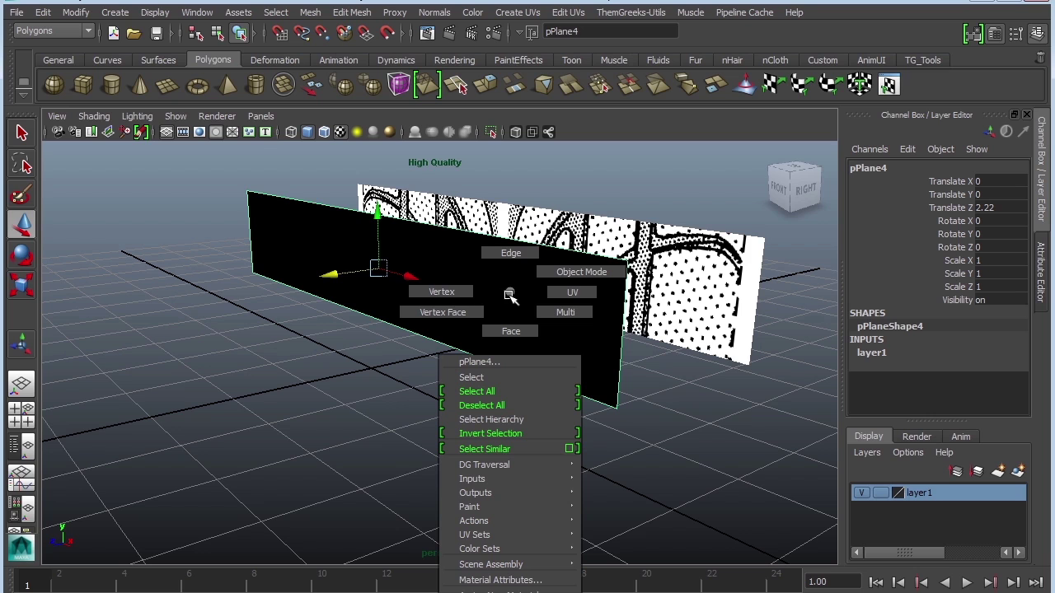
{"action": "left_click", "coordinate": [501, 590]}
{"action": "left_click", "coordinate": [609, 251]}
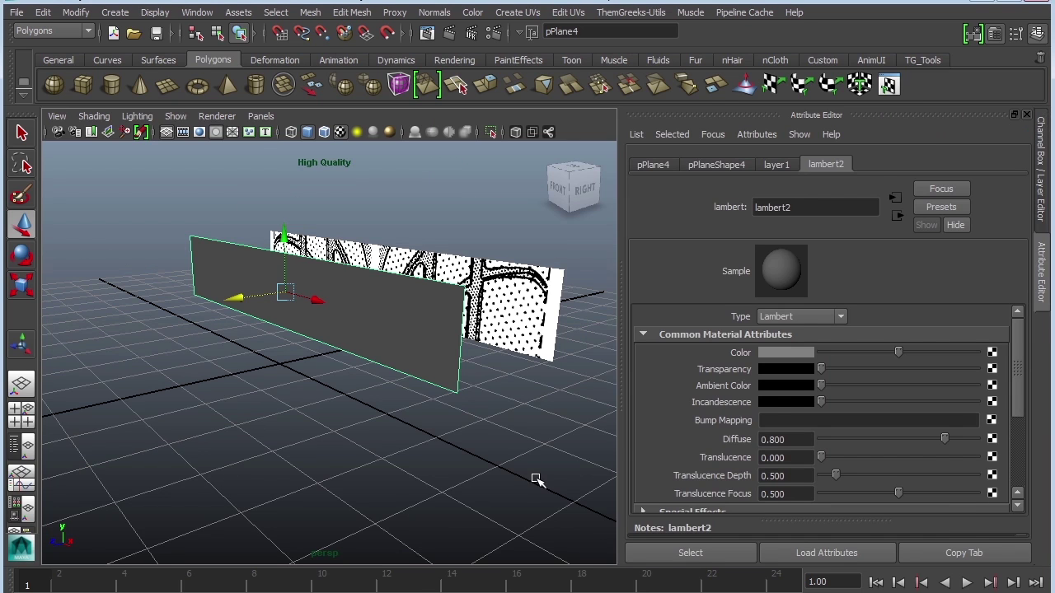
{"action": "left_click_drag", "start_coordinate": [821, 369], "coordinate": [893, 370]}
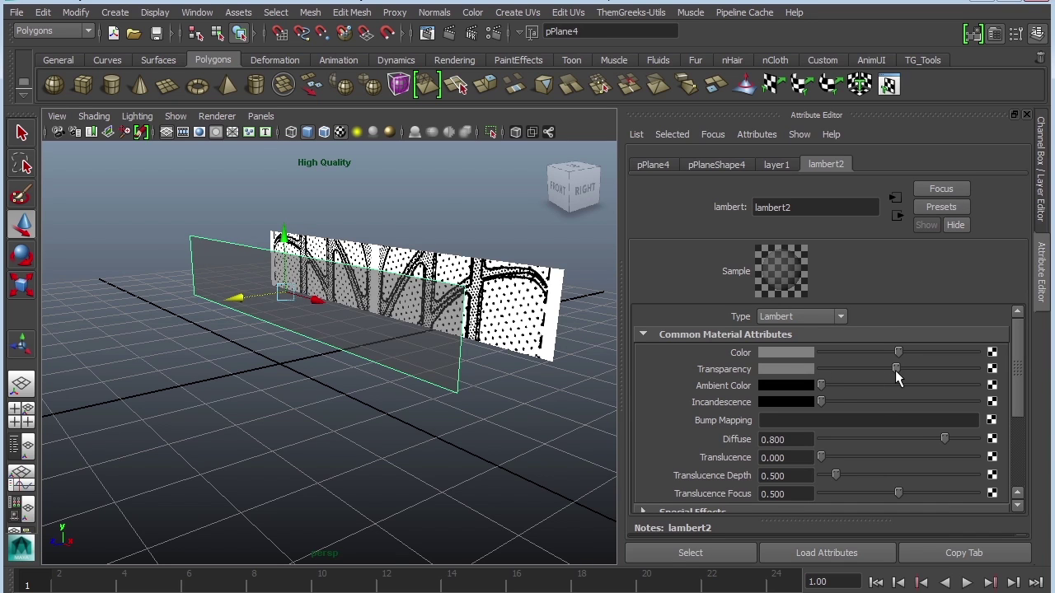
Rename the duplicate plane as tireTread_geo.
{"action": "key", "text": "ctrl+a"}
{"action": "type", "text": "tireTread"}
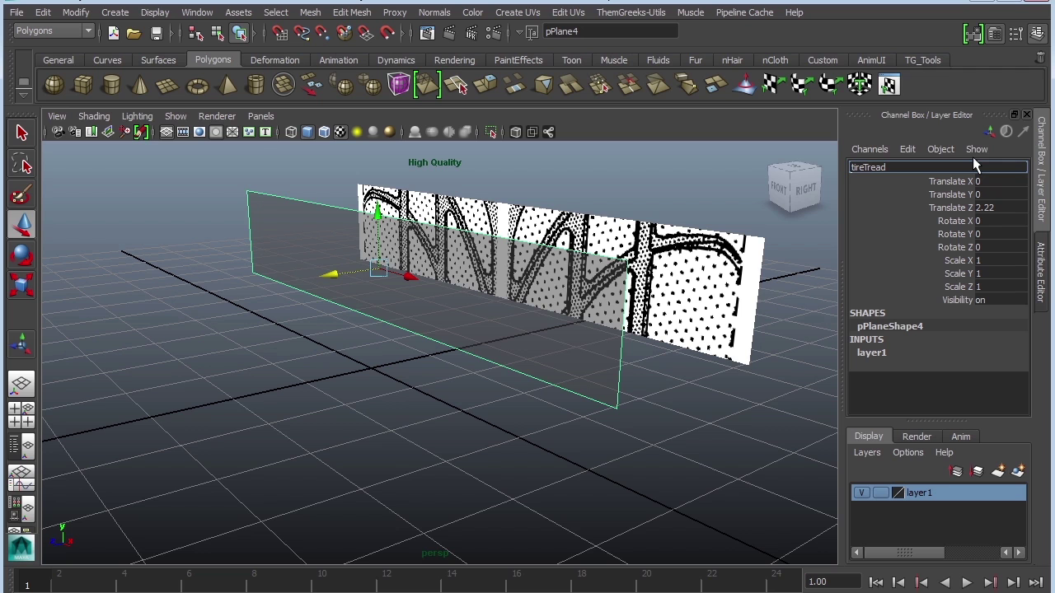
{"action": "type", "text": "_geo"}
{"action": "key", "text": "Return"}
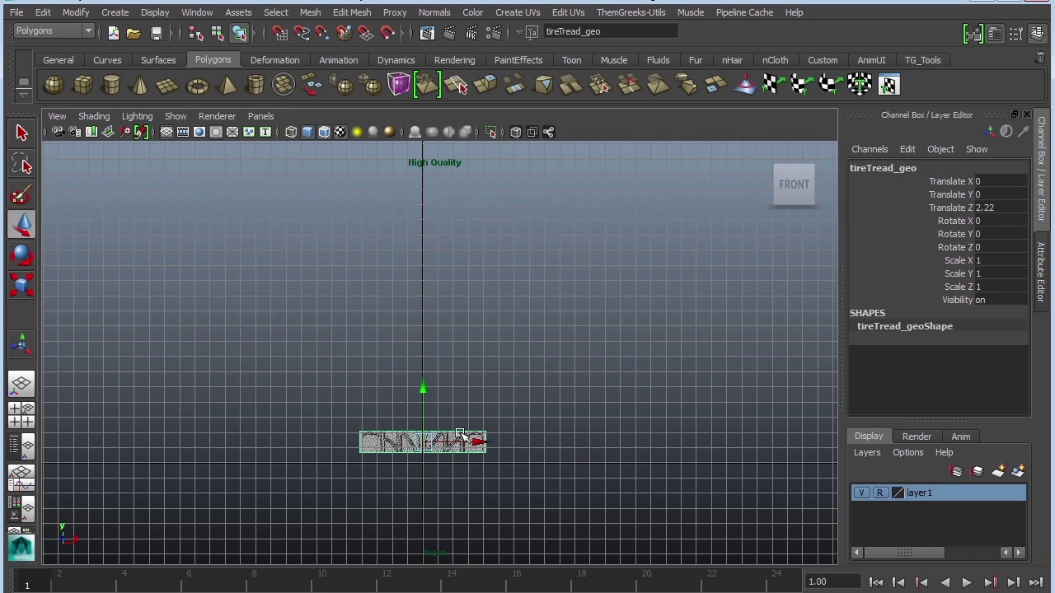
Insert a vertical edge loop through the centre of the tireTread_geo plane, working in the front view.
{"action": "right_click_drag", "start_coordinate": [463, 435], "coordinate": [753, 248], "text": "alt"}
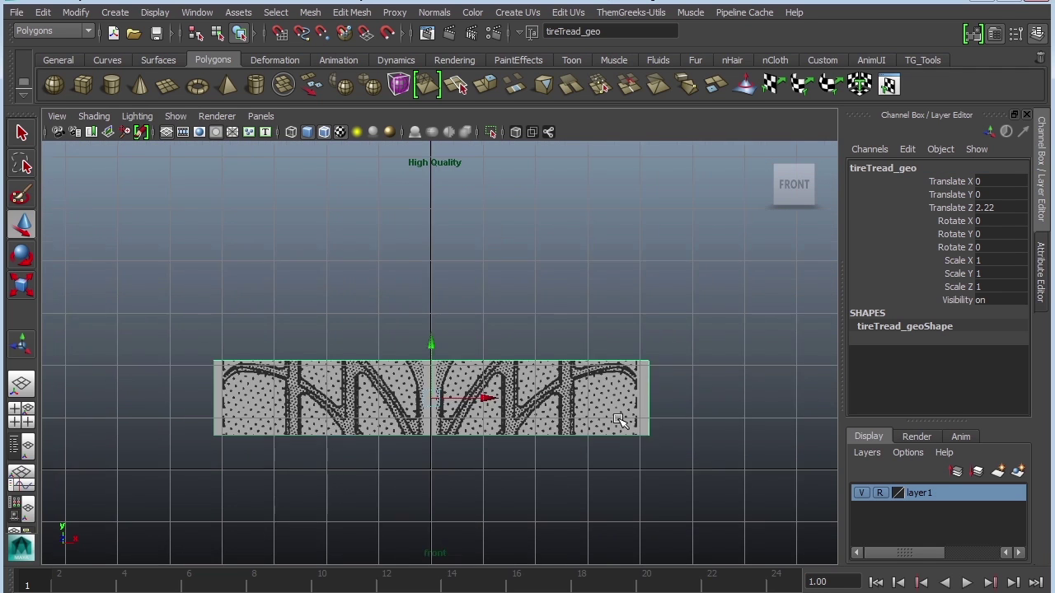
{"action": "key", "text": "f"}
{"action": "middle_click_drag", "start_coordinate": [713, 409], "coordinate": [723, 406], "text": "alt"}
{"action": "right_click_drag", "start_coordinate": [717, 402], "coordinate": [725, 414], "text": "alt"}
{"action": "middle_click_drag", "start_coordinate": [742, 403], "coordinate": [737, 404], "text": "alt"}
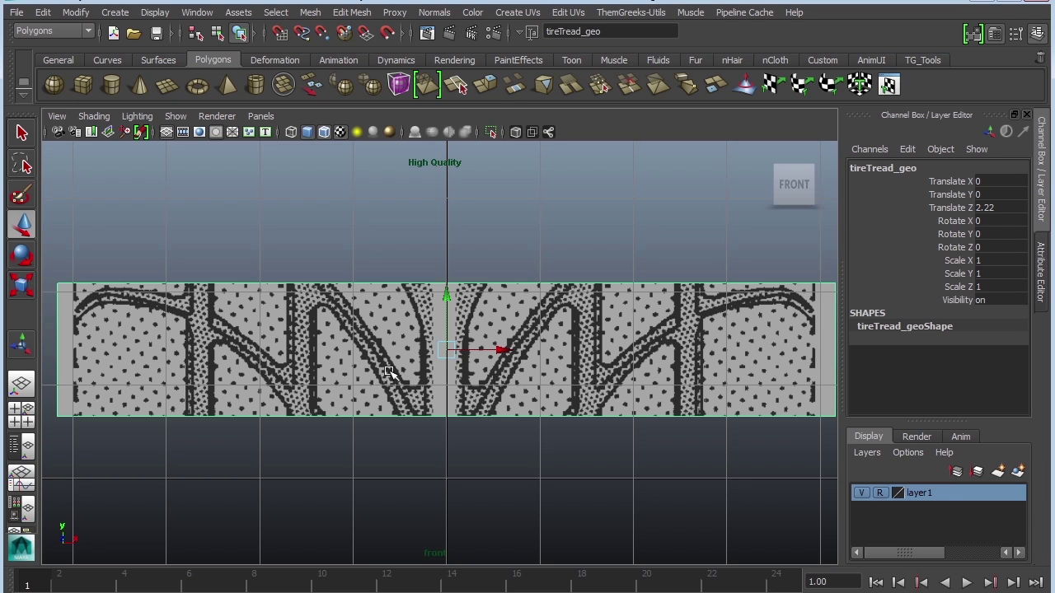
{"action": "left_click", "coordinate": [350, 12]}
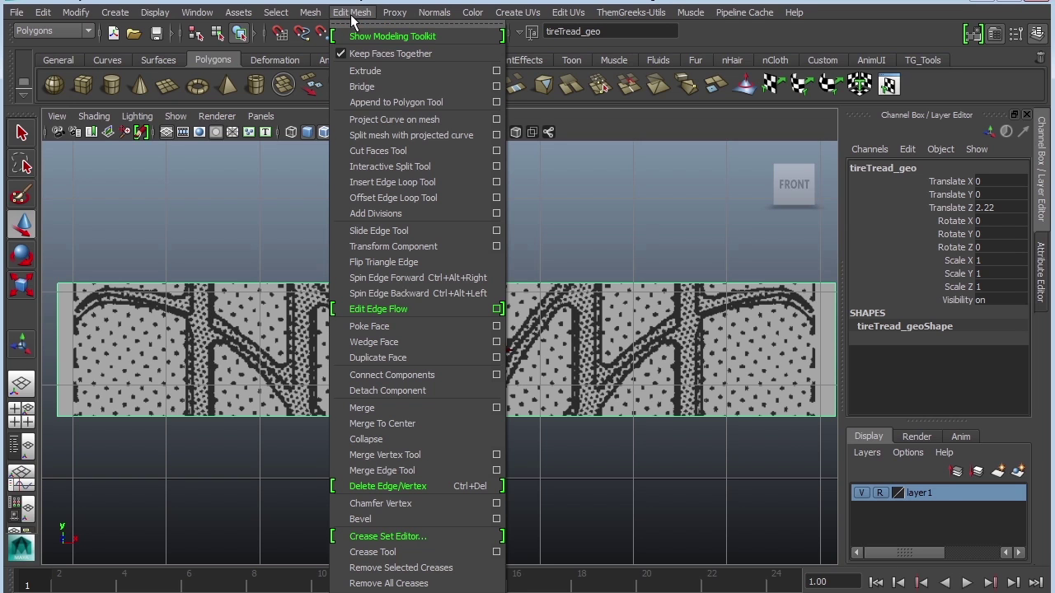
{"action": "left_click", "coordinate": [429, 181]}
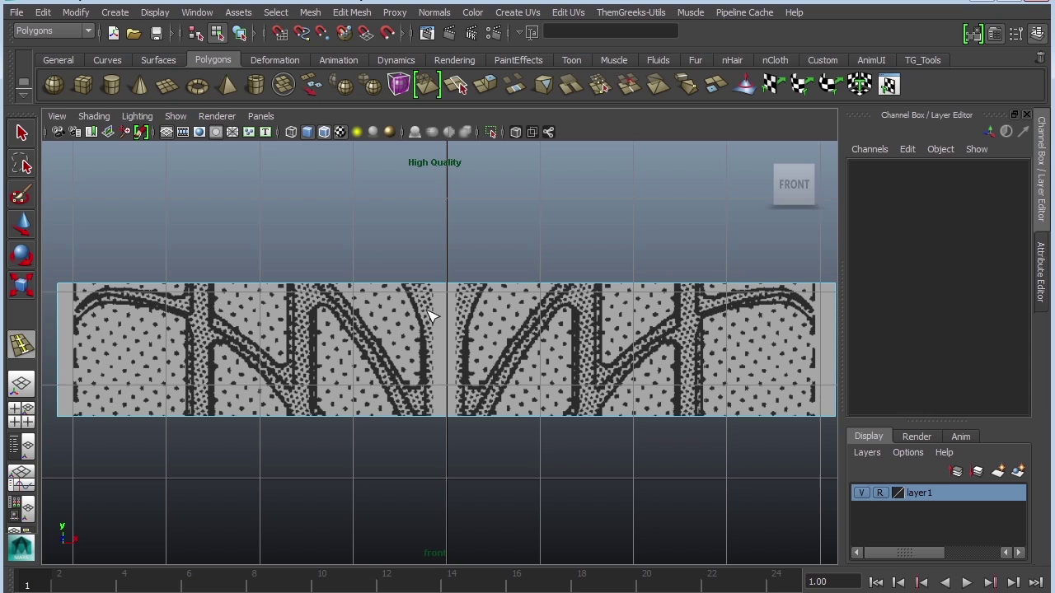
{"action": "left_click", "coordinate": [447, 293]}
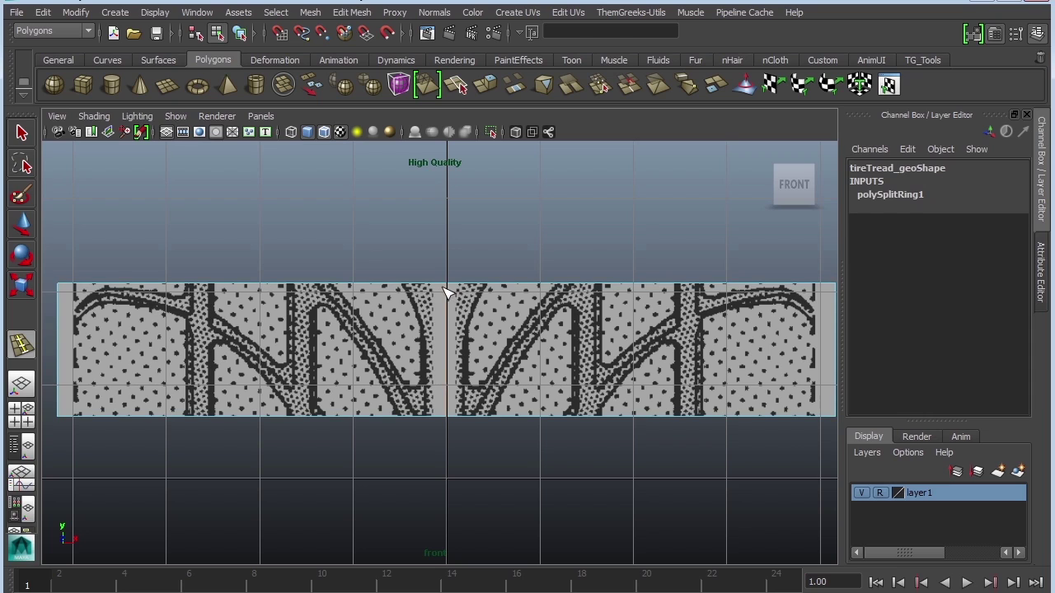
Insert vertical edge loops on the right half, at the outer tread border, the central groove's edge and both sides of the two vertical grooves.
{"action": "left_click", "coordinate": [818, 287]}
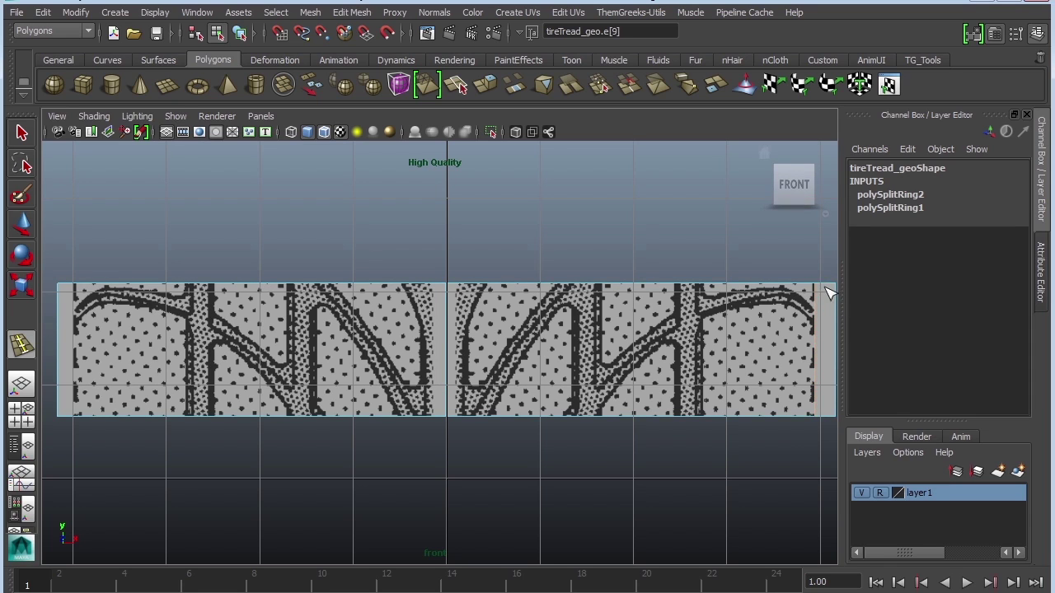
{"action": "left_click", "coordinate": [468, 286]}
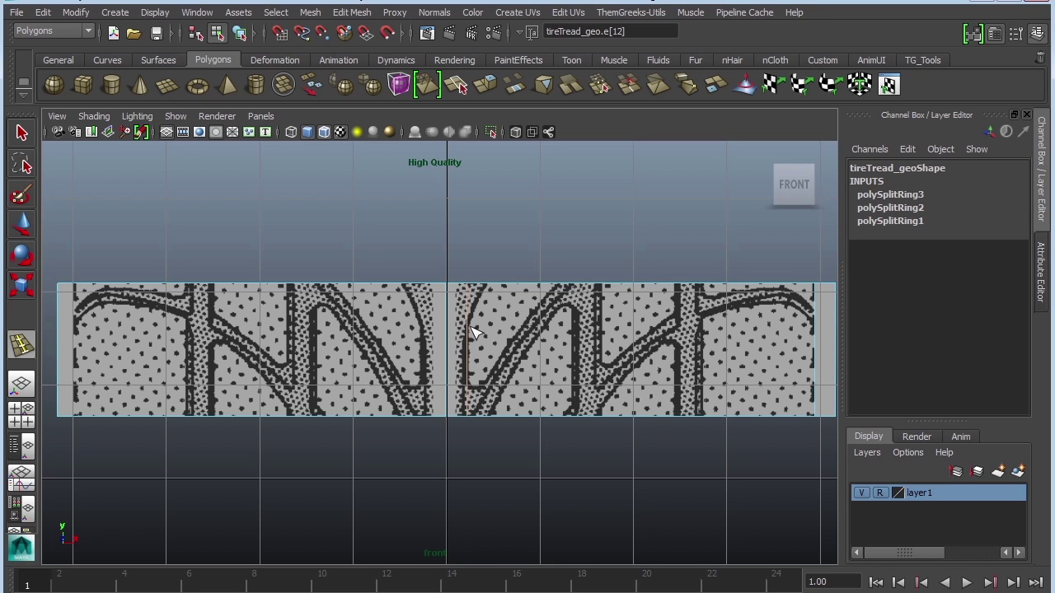
{"action": "left_click", "coordinate": [577, 279]}
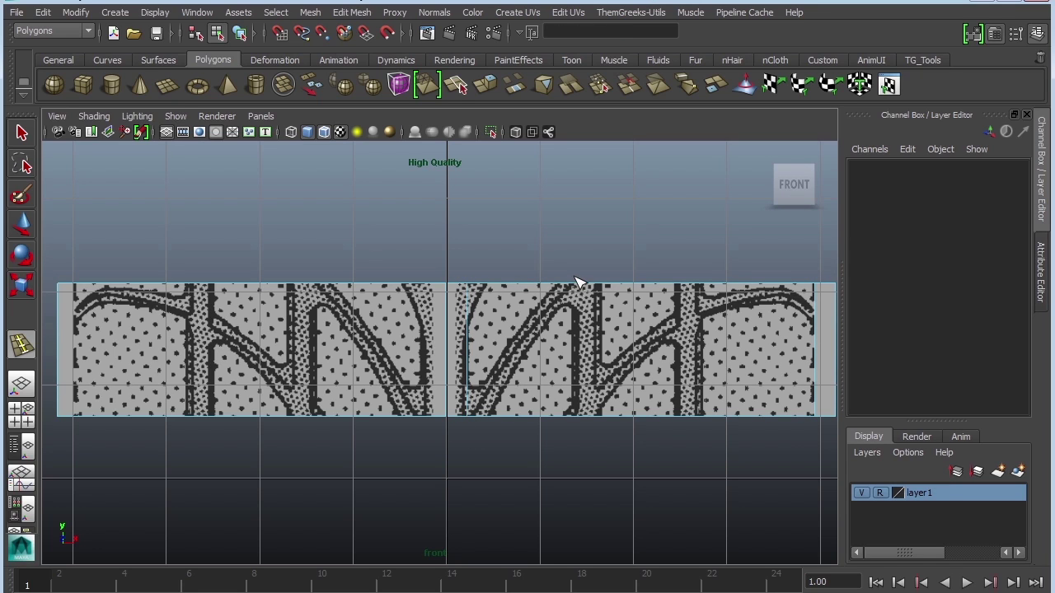
{"action": "left_click", "coordinate": [579, 285]}
{"action": "left_click", "coordinate": [577, 284]}
{"action": "left_click", "coordinate": [598, 285]}
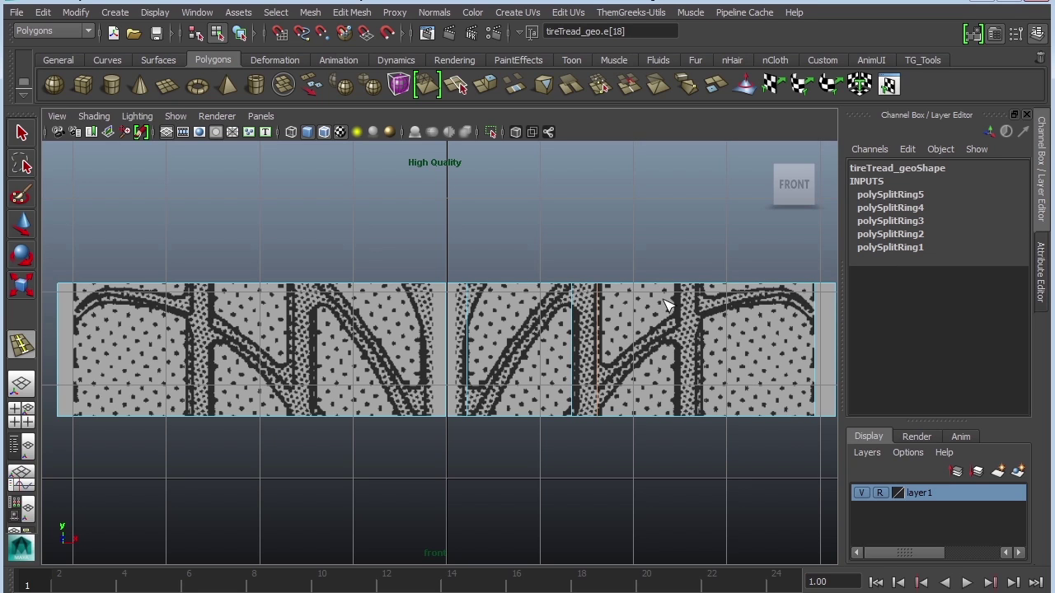
{"action": "left_click", "coordinate": [681, 289]}
{"action": "left_click", "coordinate": [701, 292]}
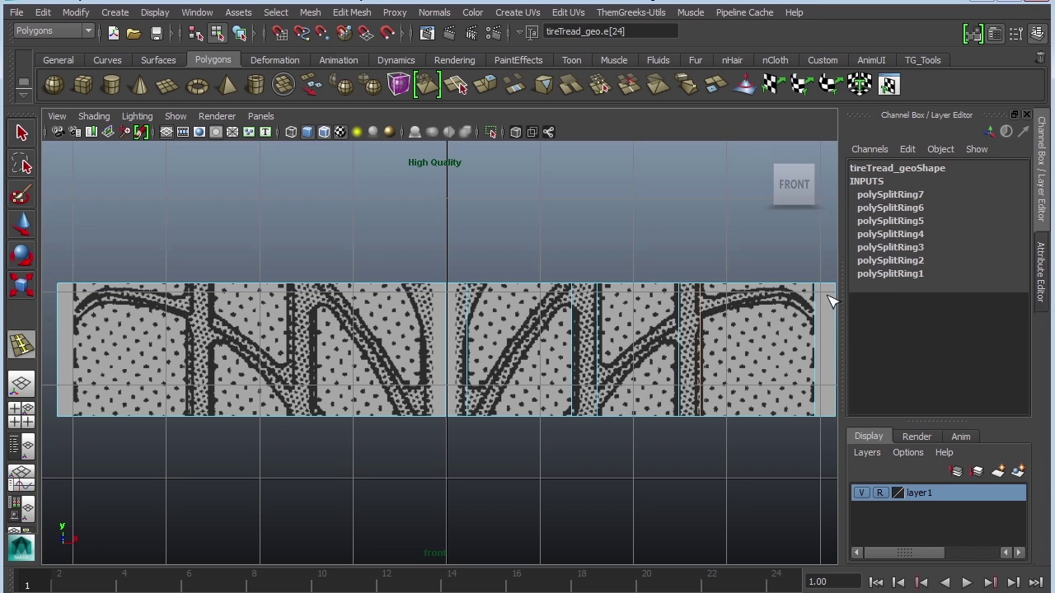
{"action": "left_click", "coordinate": [20, 136]}
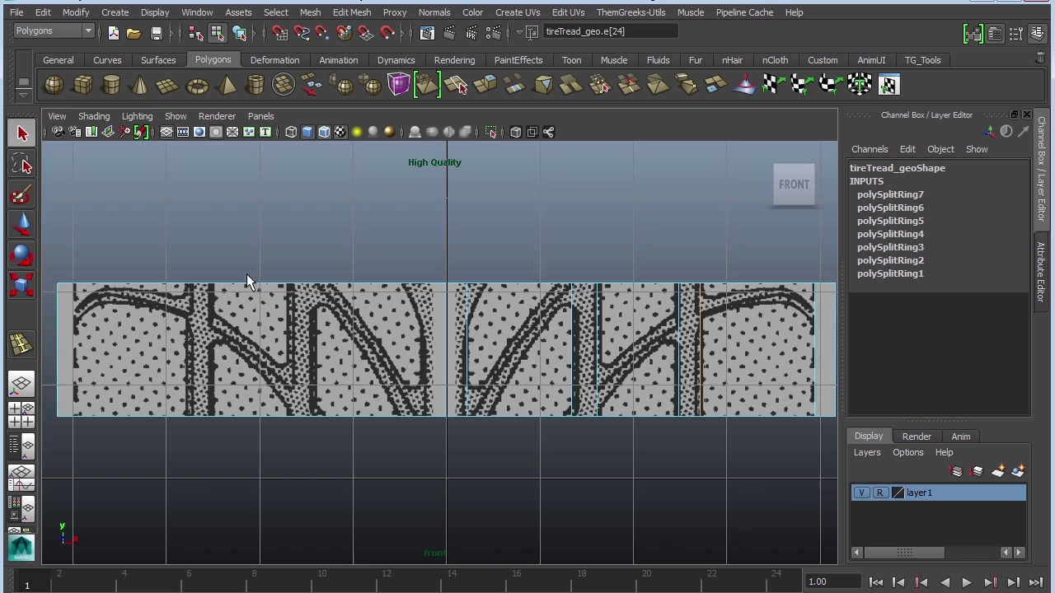
Delete the undivided left half of the tireTread_geo plane and return to object mode.
{"action": "right_click", "coordinate": [304, 394]}
{"action": "left_click", "coordinate": [321, 383]}
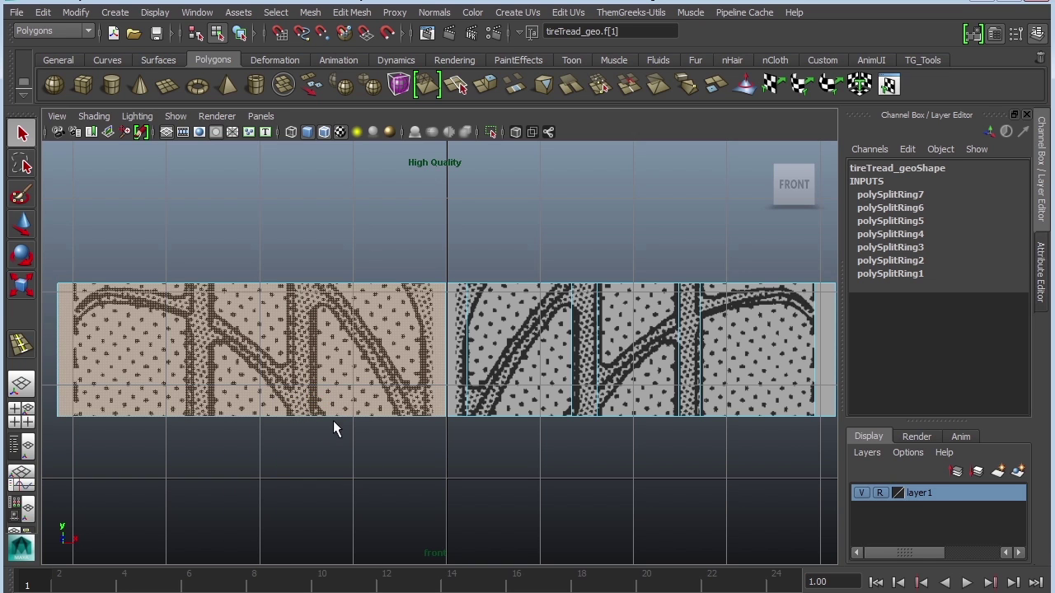
{"action": "key", "text": "Delete"}
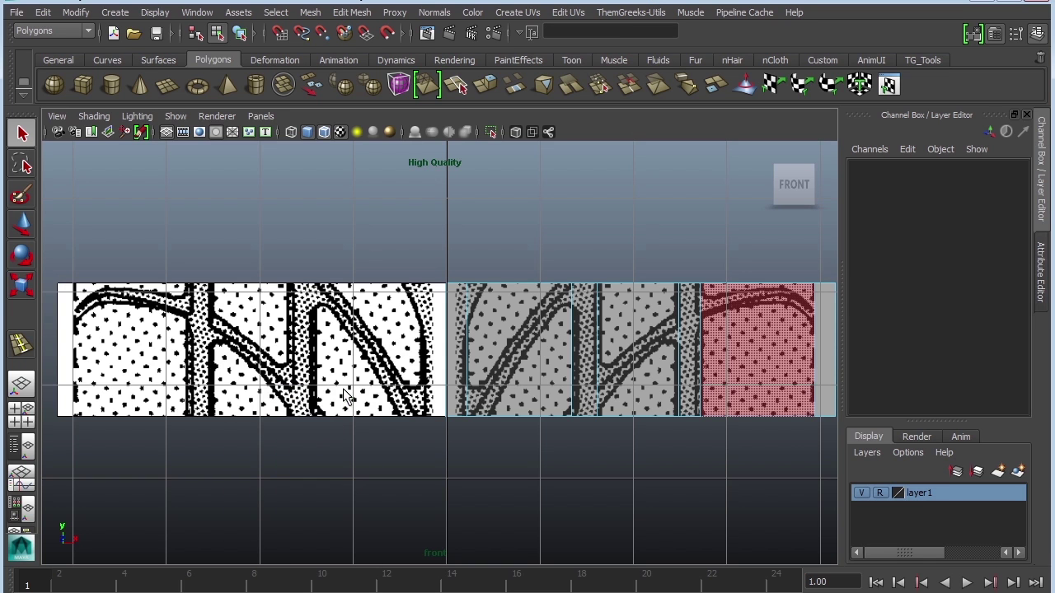
{"action": "left_click", "coordinate": [740, 367]}
{"action": "right_click_drag", "start_coordinate": [656, 345], "coordinate": [690, 352]}
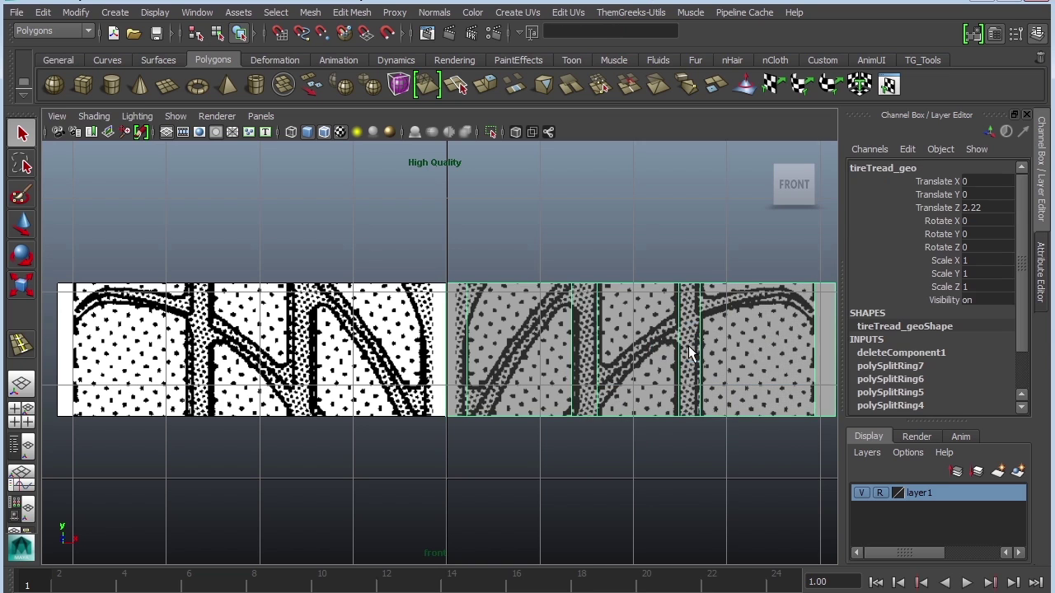
Cut a short diagonal edge with the Interactive Split Tool, from the loop beside the central groove to the upper border, following the tread block's corner.
{"action": "middle_click_drag", "start_coordinate": [688, 348], "coordinate": [557, 335], "text": "alt"}
{"action": "right_click_drag", "start_coordinate": [557, 335], "coordinate": [651, 485], "text": "alt"}
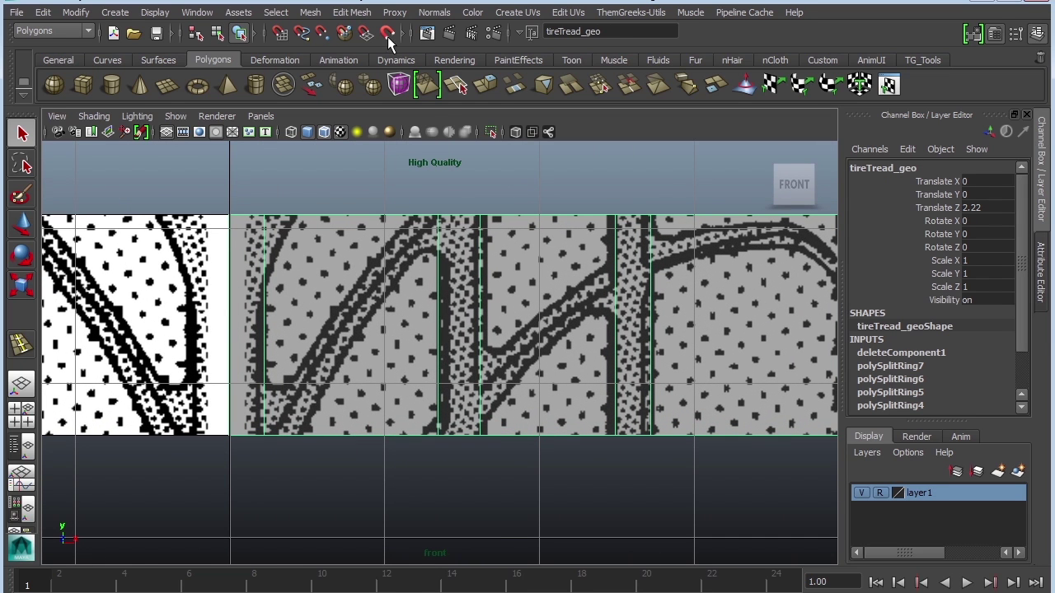
{"action": "left_click", "coordinate": [352, 13]}
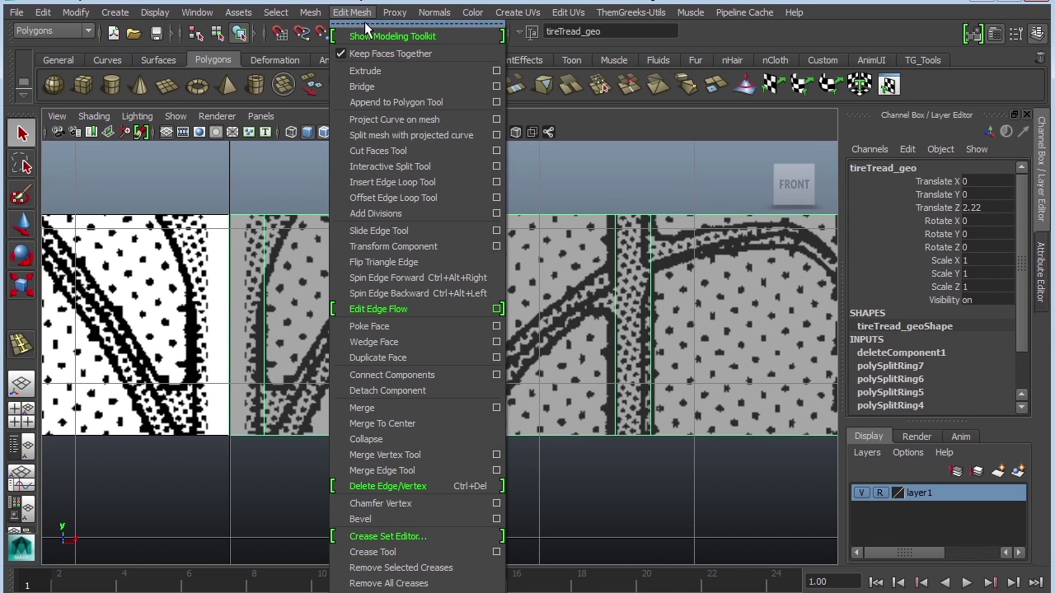
{"action": "left_click", "coordinate": [422, 167]}
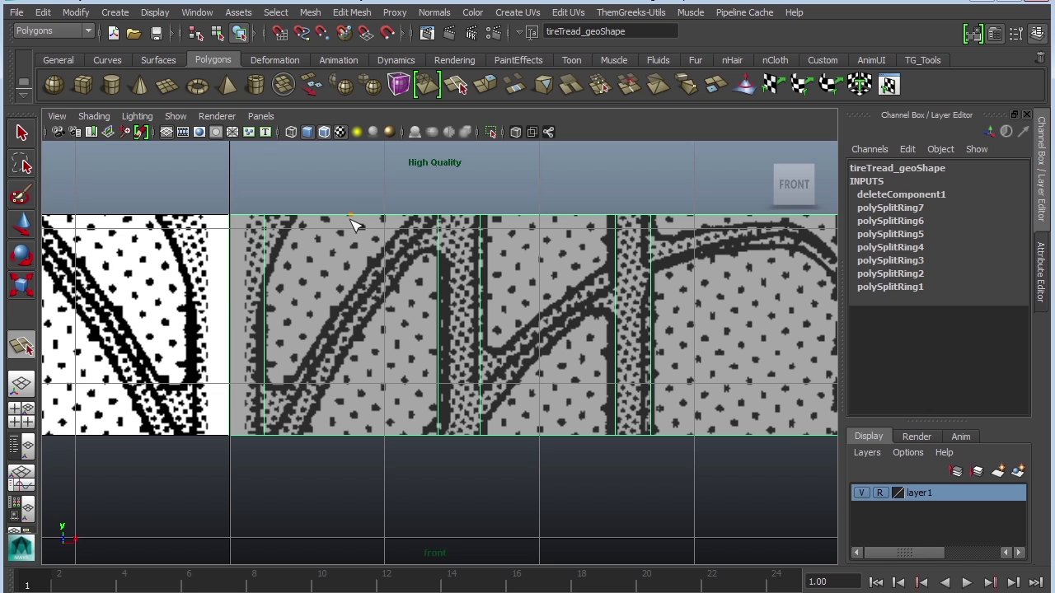
{"action": "left_click", "coordinate": [263, 216]}
{"action": "right_click_drag", "start_coordinate": [321, 272], "coordinate": [350, 271], "text": "shift"}
{"action": "left_click", "coordinate": [264, 272]}
{"action": "left_click", "coordinate": [295, 218]}
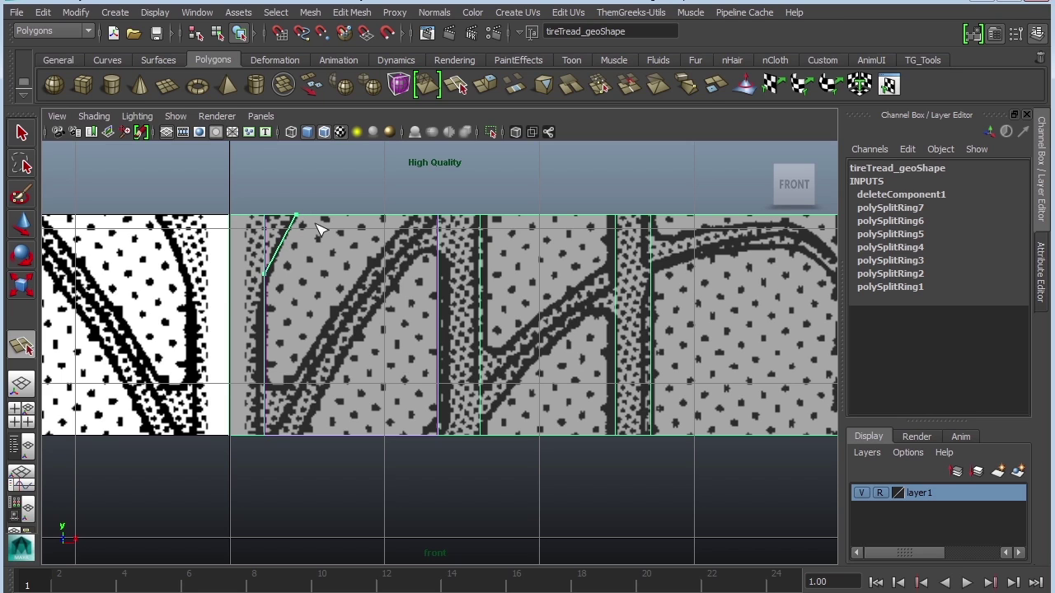
{"action": "key", "text": "Return"}
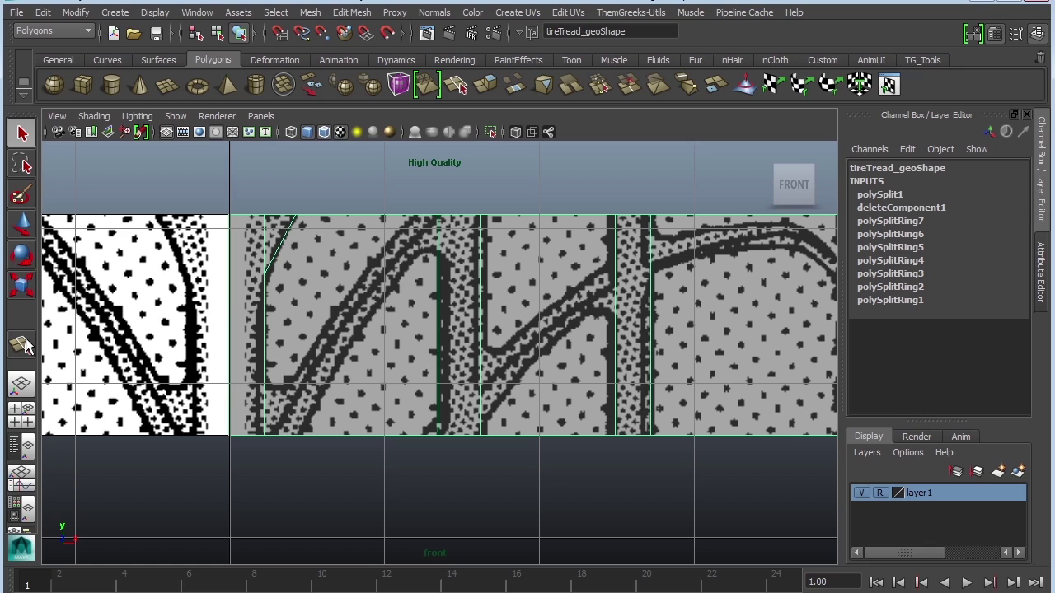
Split the mesh along the upper side of the diagonal groove, from the upper border to the loop beside the central groove.
{"action": "left_click", "coordinate": [23, 347]}
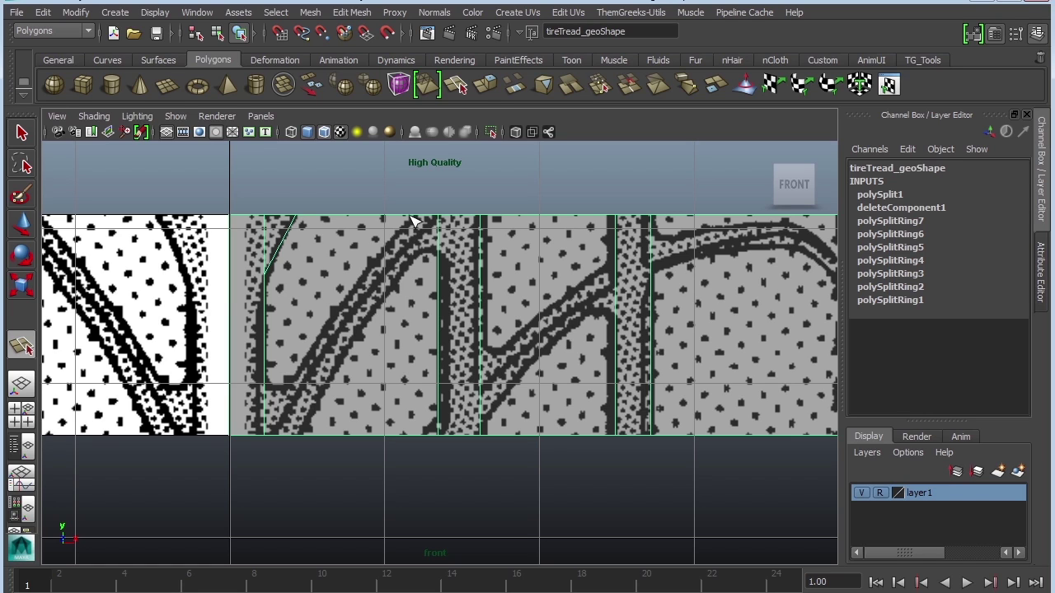
{"action": "left_click", "coordinate": [413, 215]}
{"action": "left_click_drag", "start_coordinate": [265, 384], "coordinate": [267, 416]}
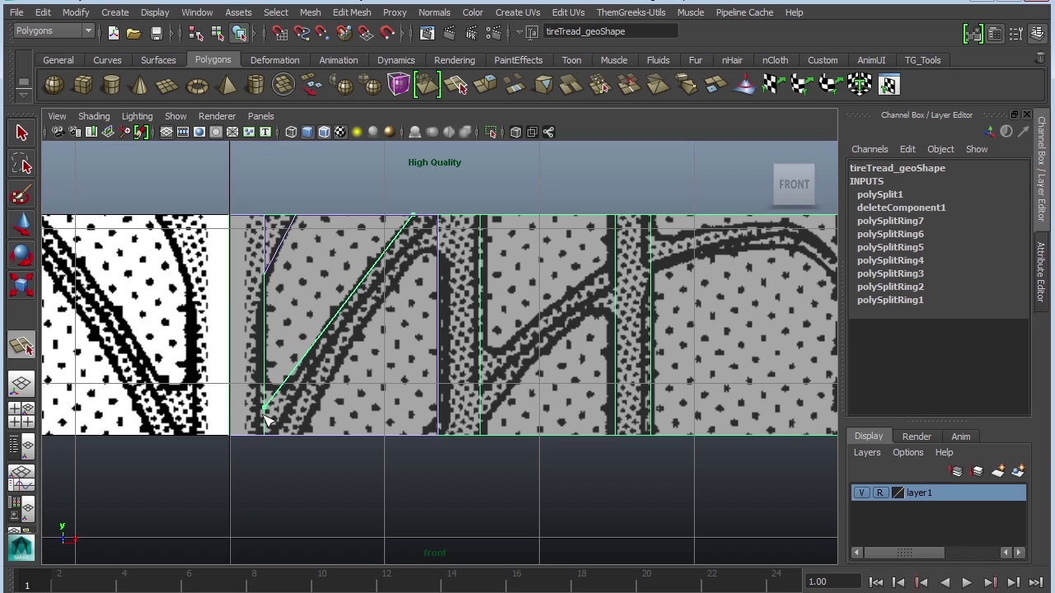
{"action": "key", "text": "q"}
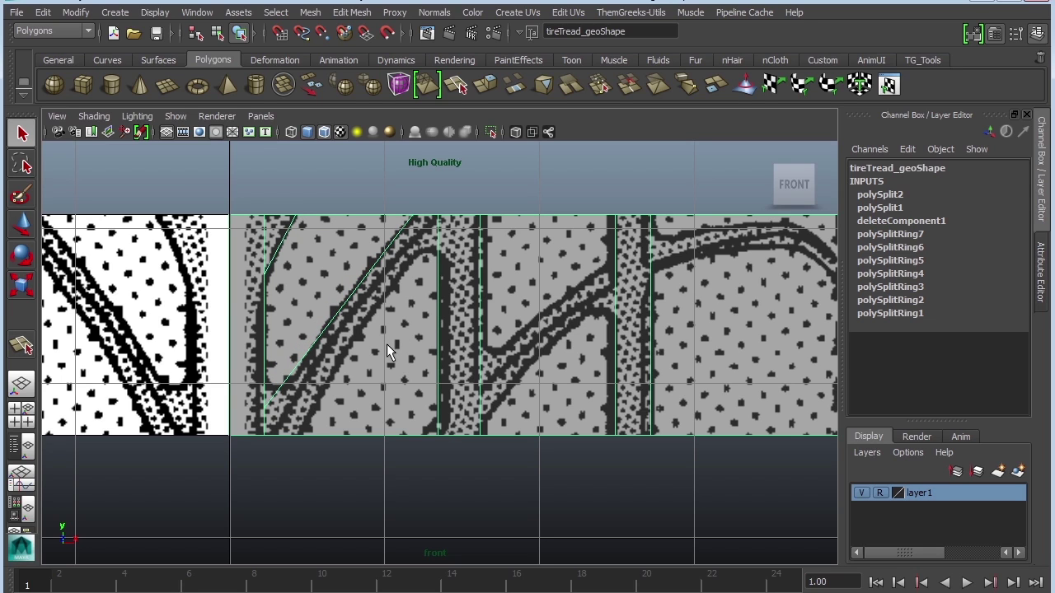
Cut a short edge joining the loop beside the central groove to the lower part of the diagonal edge.
{"action": "key", "text": "y"}
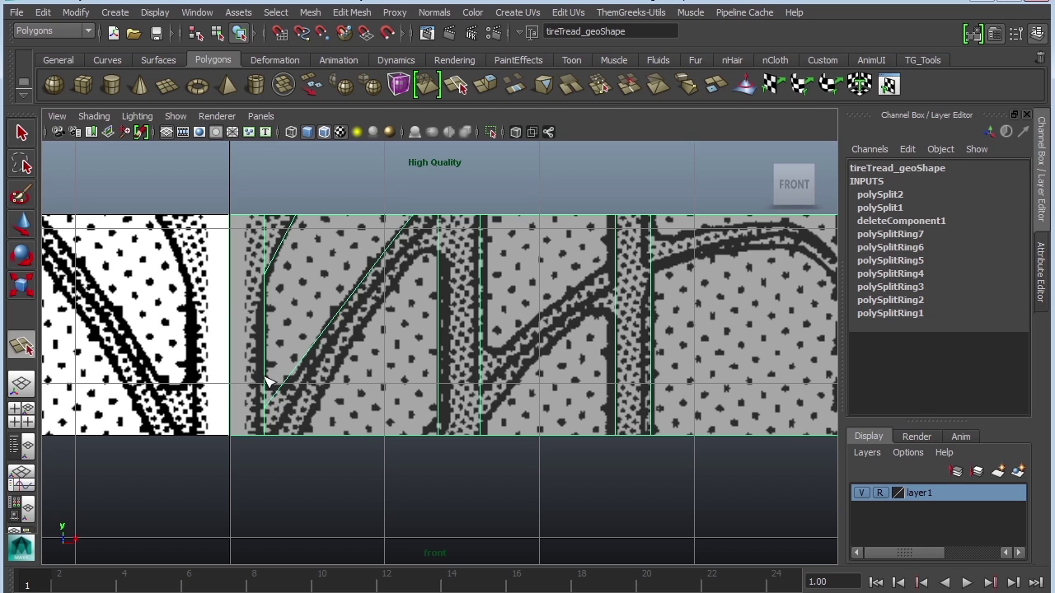
{"action": "left_click", "coordinate": [265, 380]}
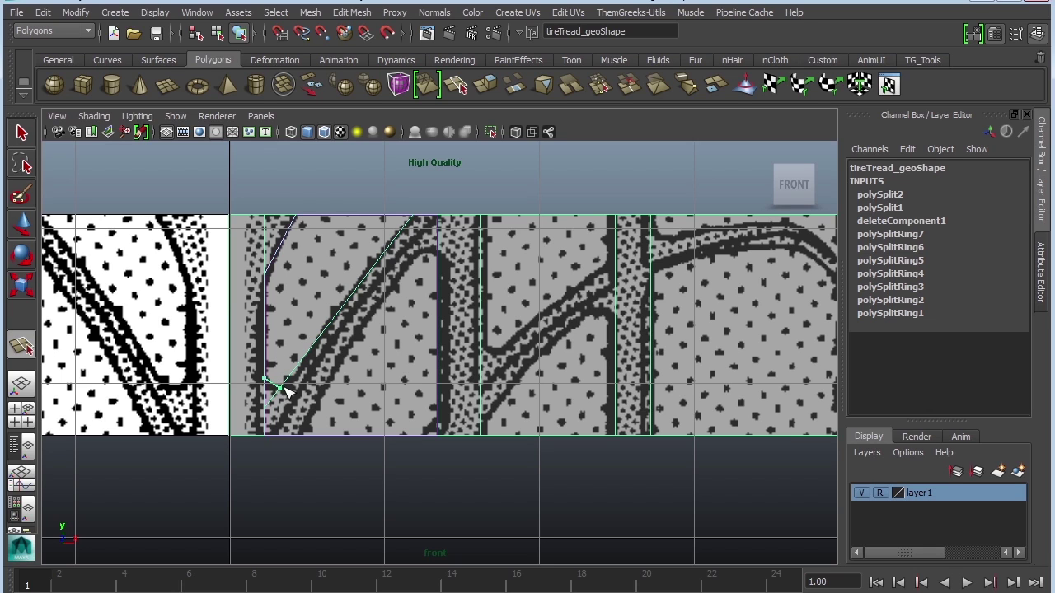
{"action": "key", "text": "q"}
Split the mesh along the lower side of the diagonal groove, from the first vertical groove's inner edge to the lower border.
{"action": "key", "text": "y"}
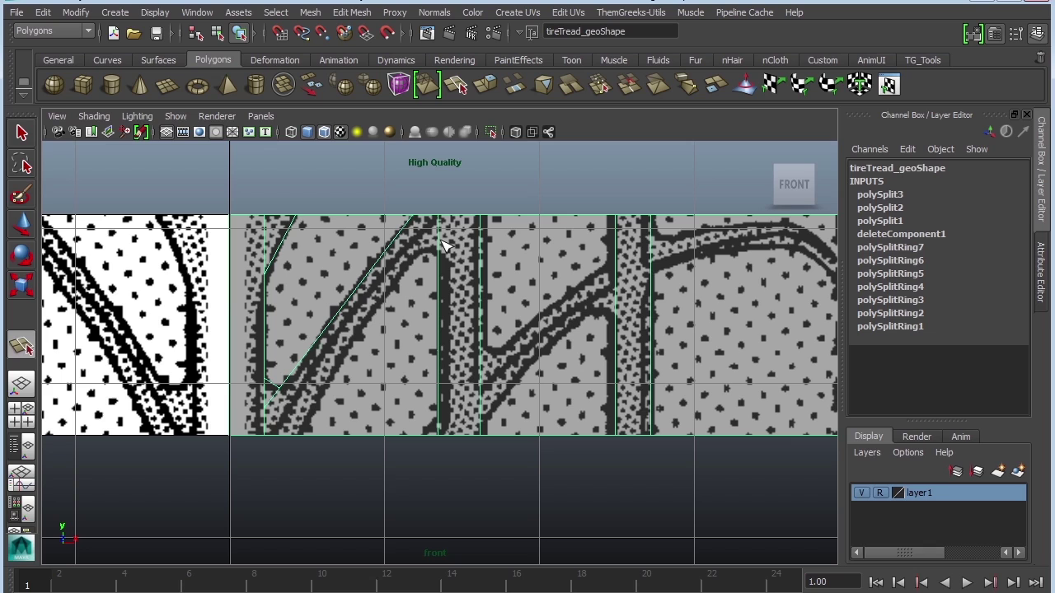
{"action": "left_click", "coordinate": [438, 237]}
{"action": "left_click_drag", "start_coordinate": [303, 436], "coordinate": [296, 442]}
{"action": "key", "text": "q"}
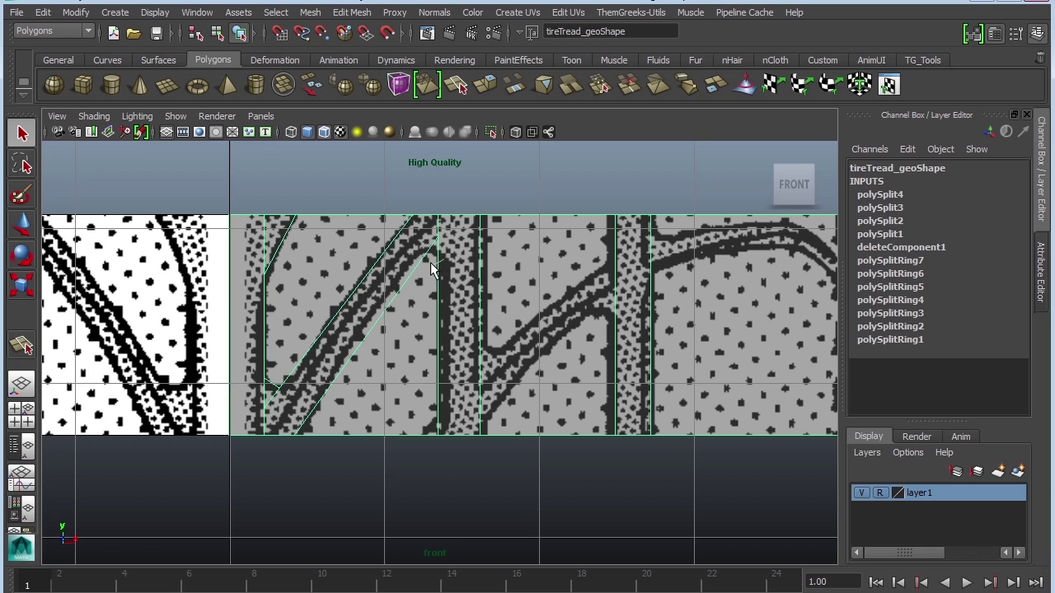
Move the vertex at the upper end of the diagonal groove's lower edge upward, nearer the upper border.
{"action": "right_click_drag", "start_coordinate": [438, 268], "coordinate": [388, 261]}
{"action": "left_click_drag", "start_coordinate": [449, 250], "coordinate": [433, 230]}
{"action": "key", "text": "w"}
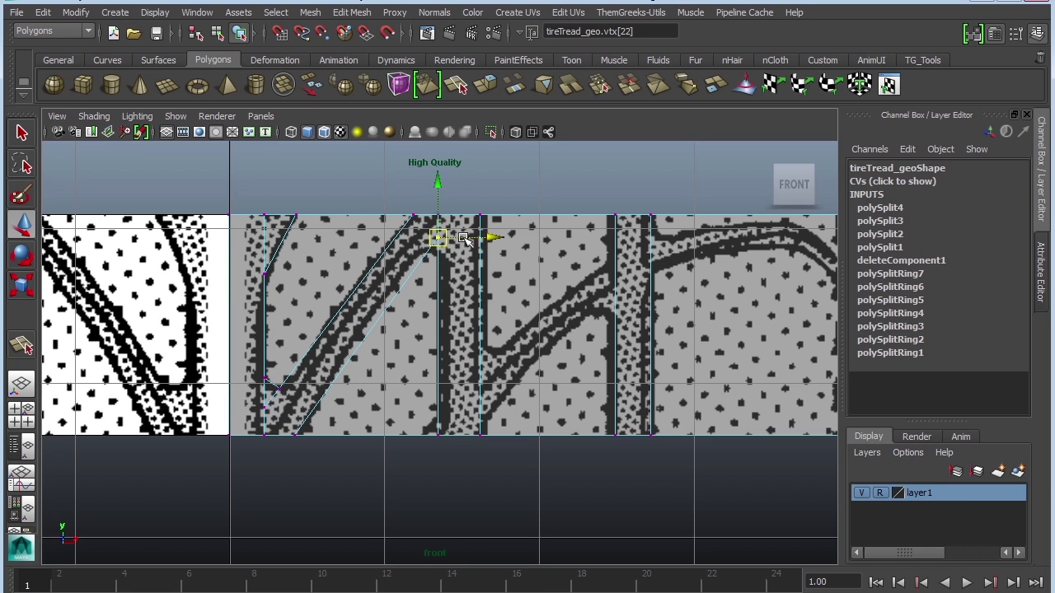
{"action": "left_click_drag", "start_coordinate": [439, 178], "coordinate": [440, 164]}
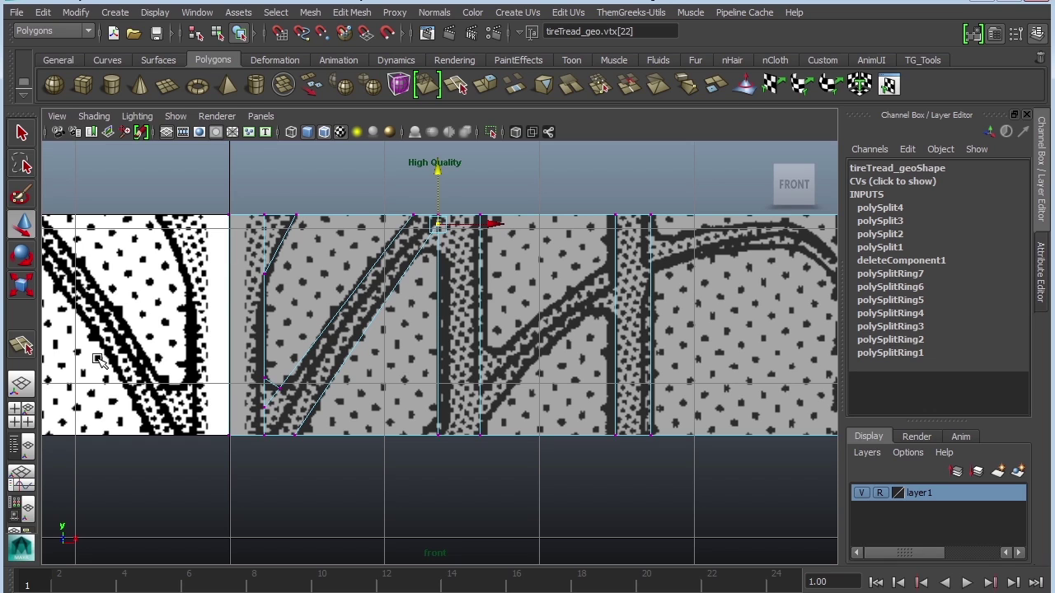
Cut short edges at the upper and lower corners of the tread block beside the first vertical groove's inner edge.
{"action": "key", "text": "y"}
{"action": "left_click", "coordinate": [420, 250]}
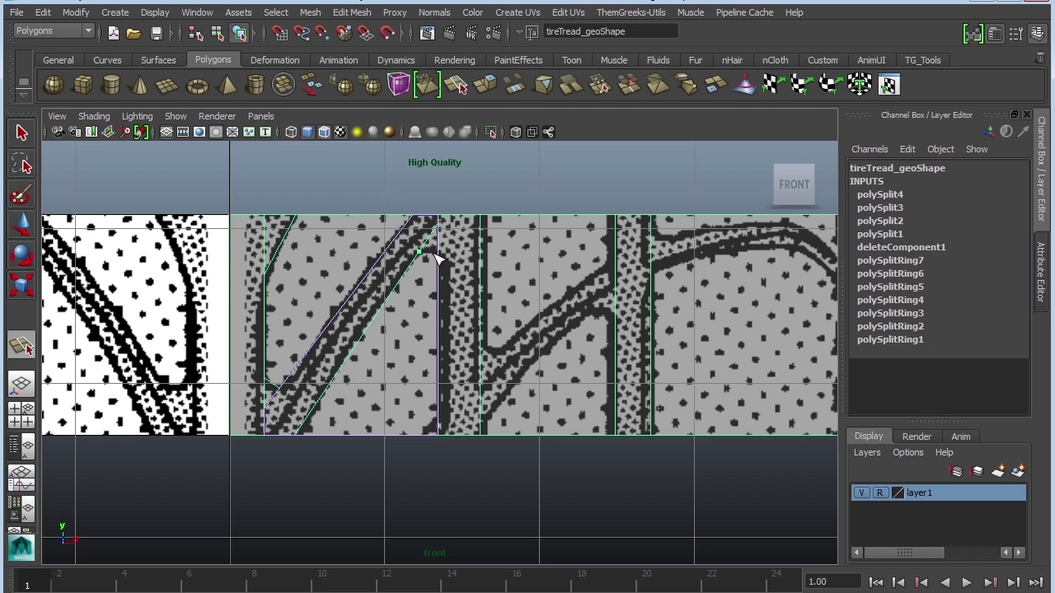
{"action": "left_click", "coordinate": [437, 252]}
{"action": "key", "text": "w"}
{"action": "key", "text": "y"}
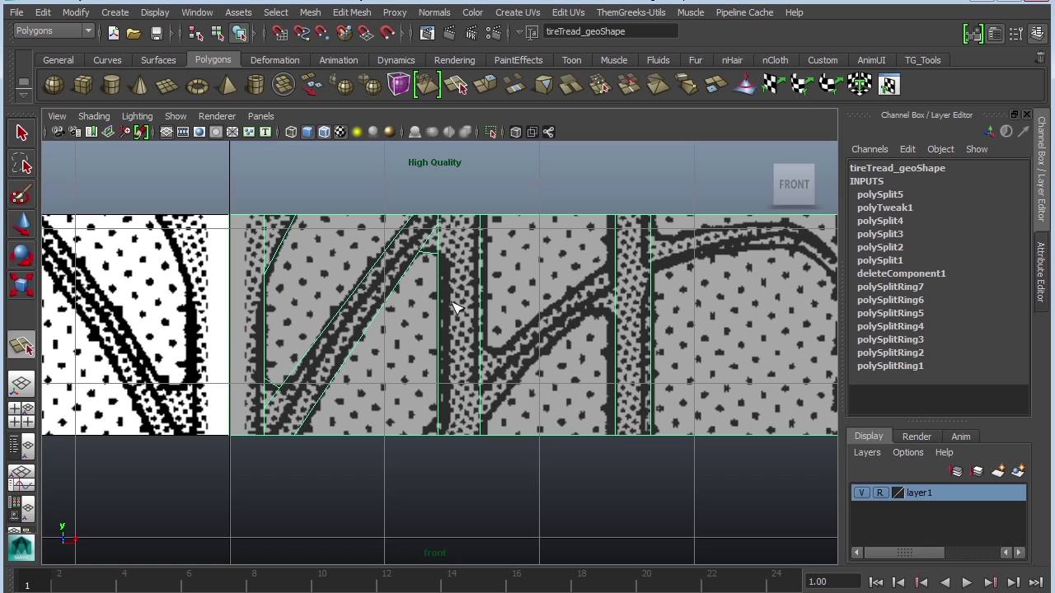
{"action": "left_click", "coordinate": [437, 416]}
{"action": "left_click", "coordinate": [425, 434]}
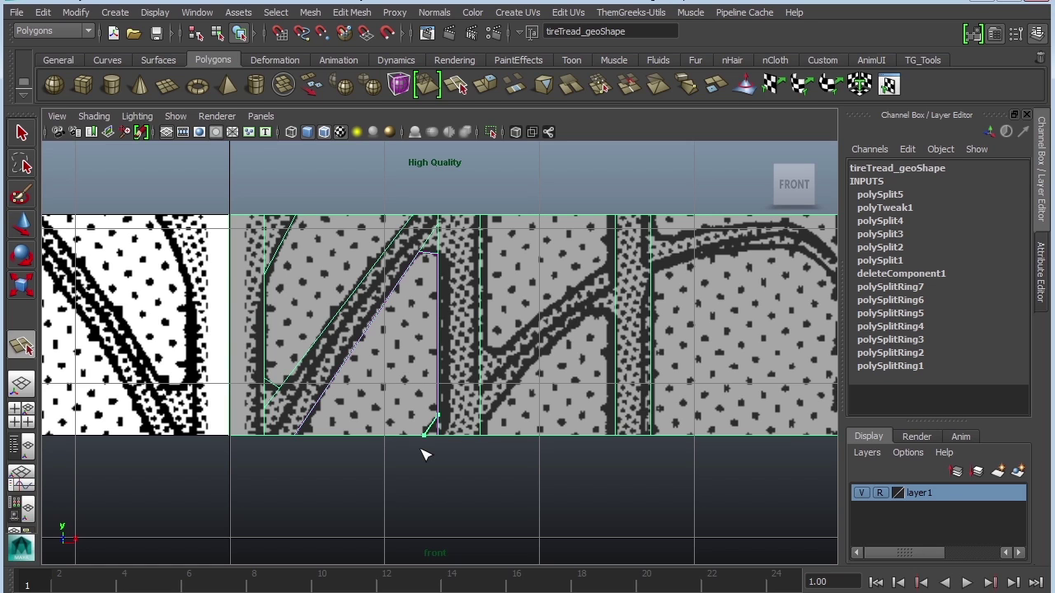
{"action": "key", "text": "w"}
Split the mesh along the lower side of the second diagonal groove and cut a short edge across the tread block's upper corner beneath it.
{"action": "key", "text": "y"}
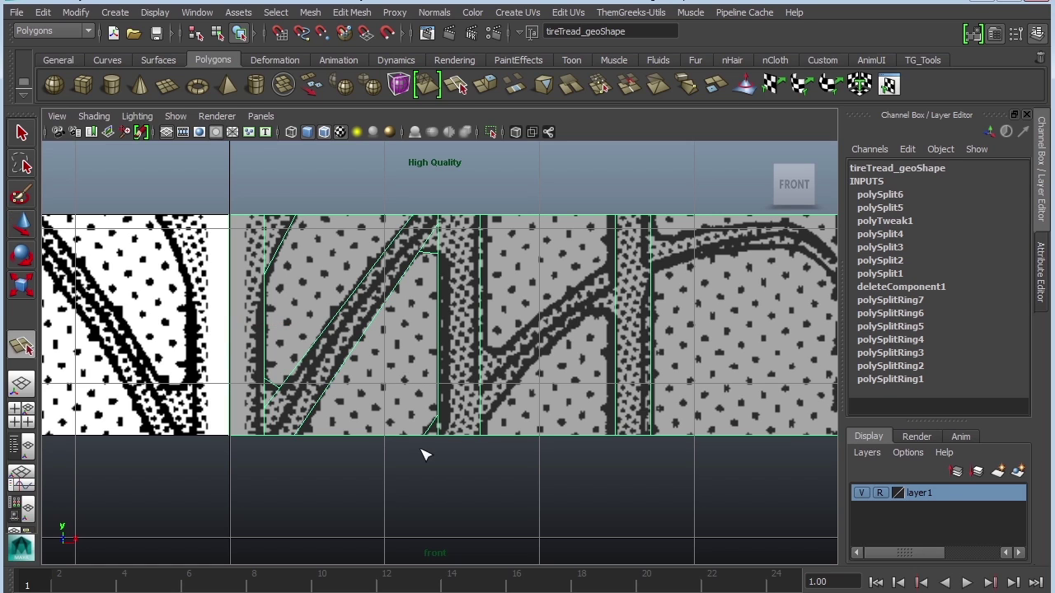
{"action": "left_click", "coordinate": [481, 422]}
{"action": "left_click", "coordinate": [616, 318]}
{"action": "left_click_drag", "start_coordinate": [615, 315], "coordinate": [624, 288]}
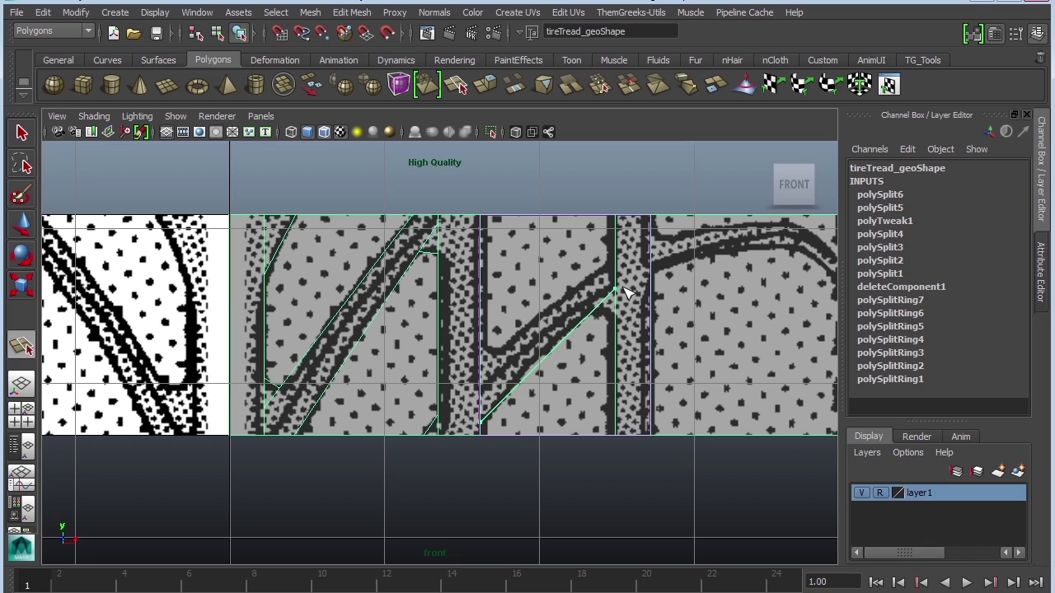
{"action": "key", "text": "w"}
{"action": "key", "text": "y"}
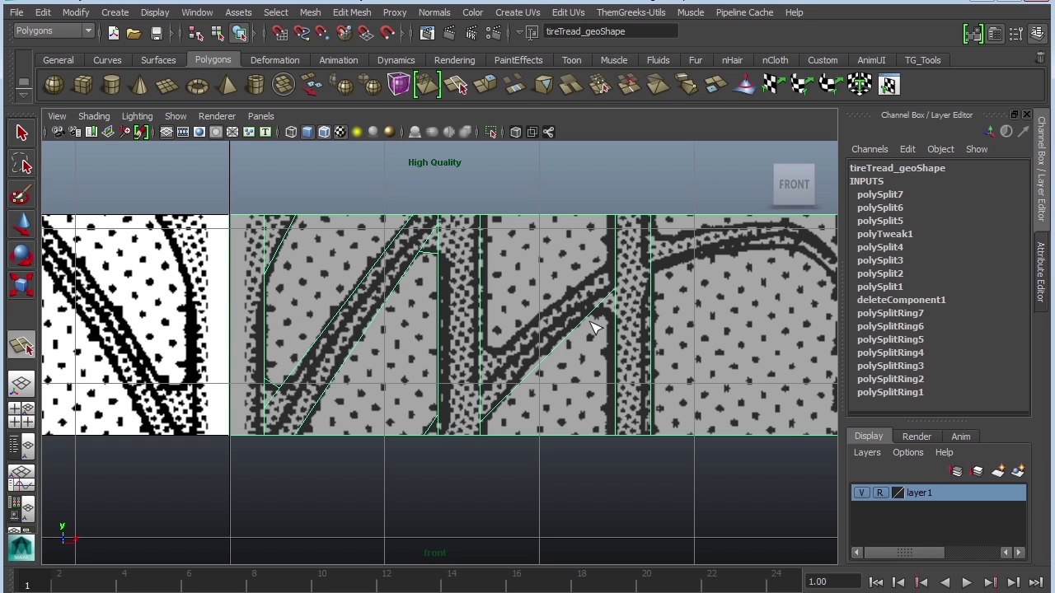
{"action": "left_click", "coordinate": [593, 312]}
{"action": "left_click", "coordinate": [614, 322]}
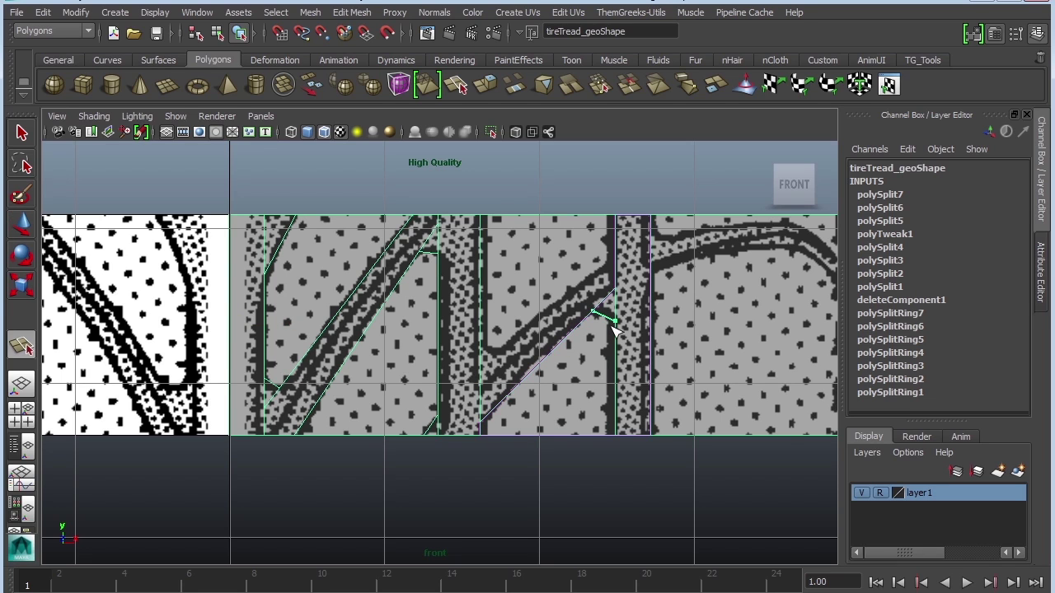
{"action": "key", "text": "w"}
Split the mesh along the upper side of the second diagonal groove and cut a short edge across the tread block's lower corner above it.
{"action": "key", "text": "y"}
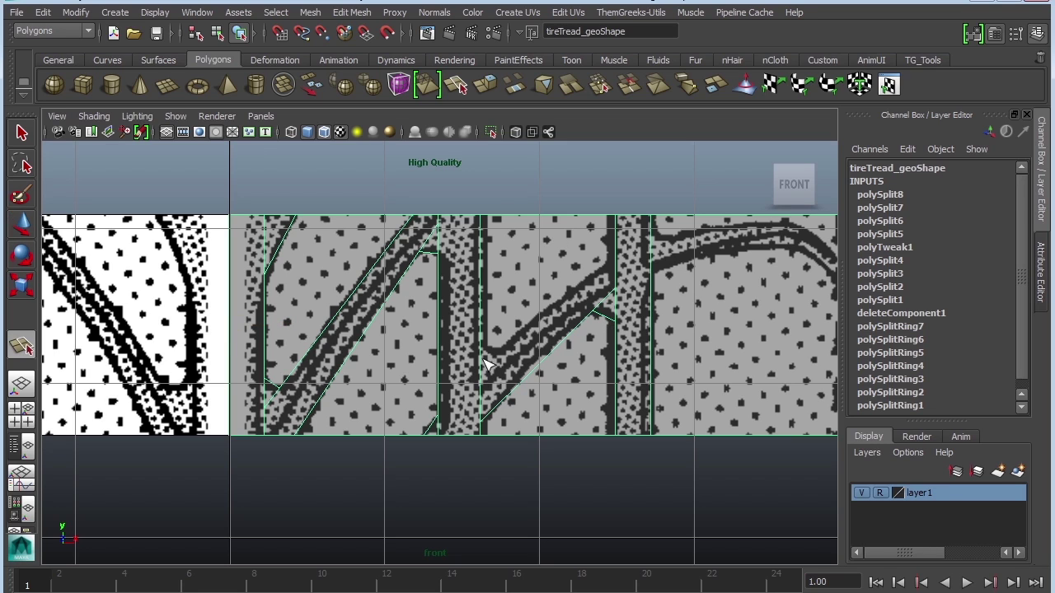
{"action": "left_click", "coordinate": [616, 262]}
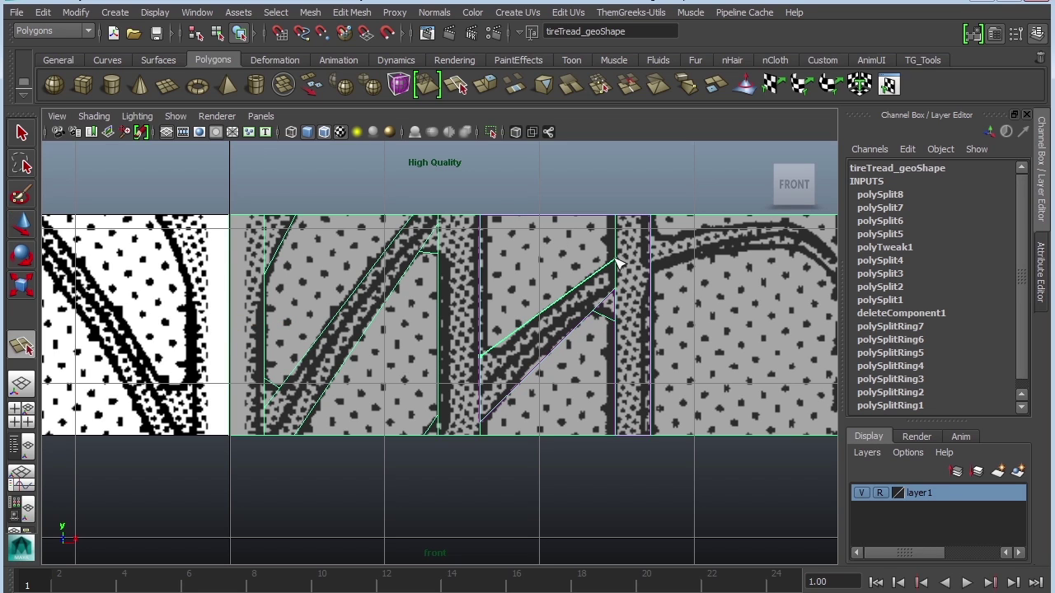
{"action": "key", "text": "w"}
{"action": "key", "text": "y"}
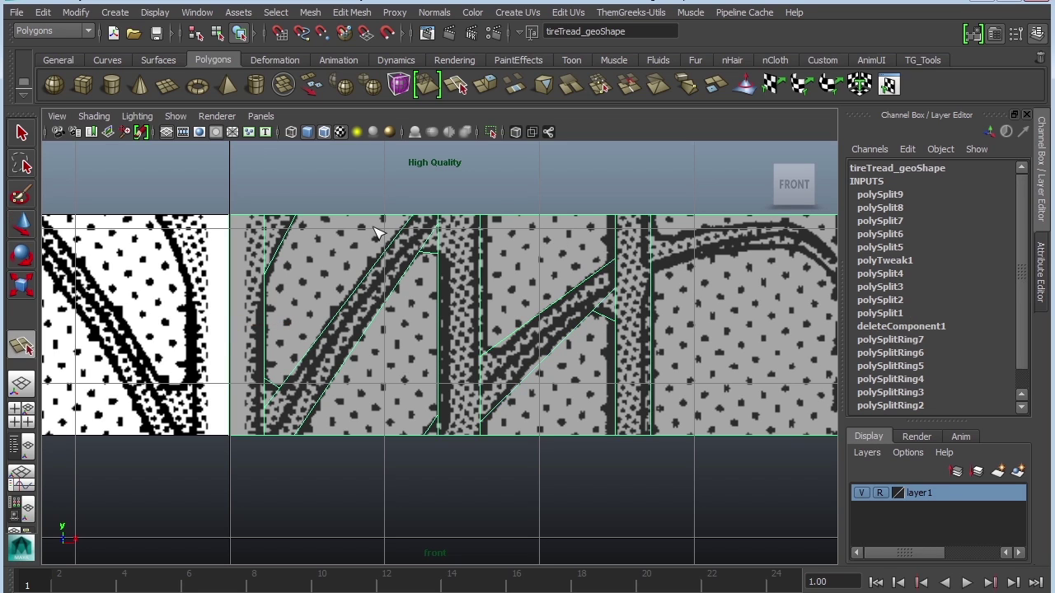
{"action": "left_click", "coordinate": [487, 350]}
{"action": "key", "text": "w"}
Split the mesh along the upper side of the curved groove, from the second vertical groove's outer edge to the upper border.
{"action": "key", "text": "y"}
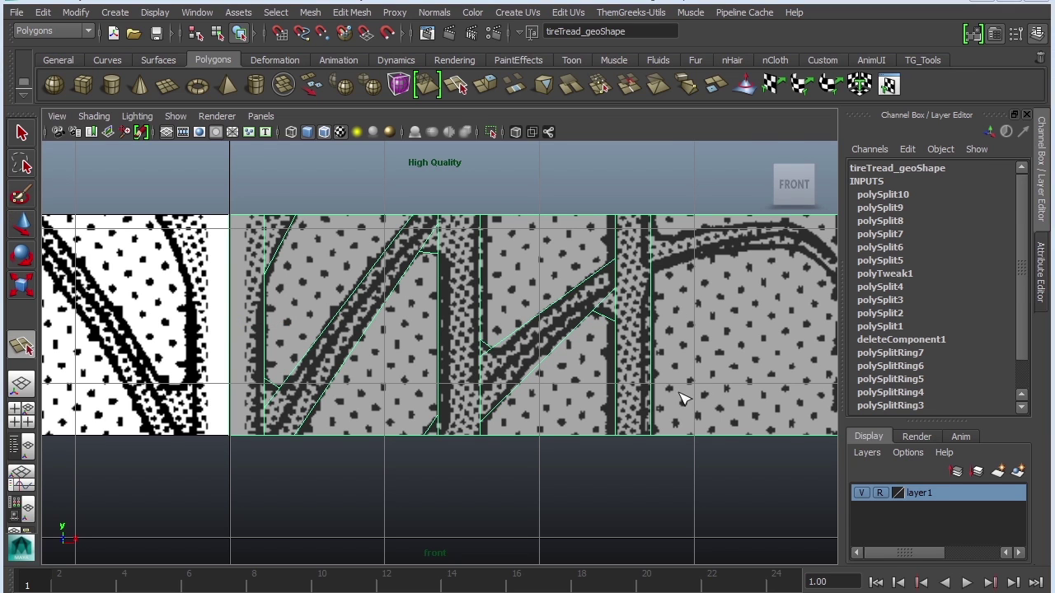
{"action": "key", "text": "space"}
{"action": "key", "text": "space"}
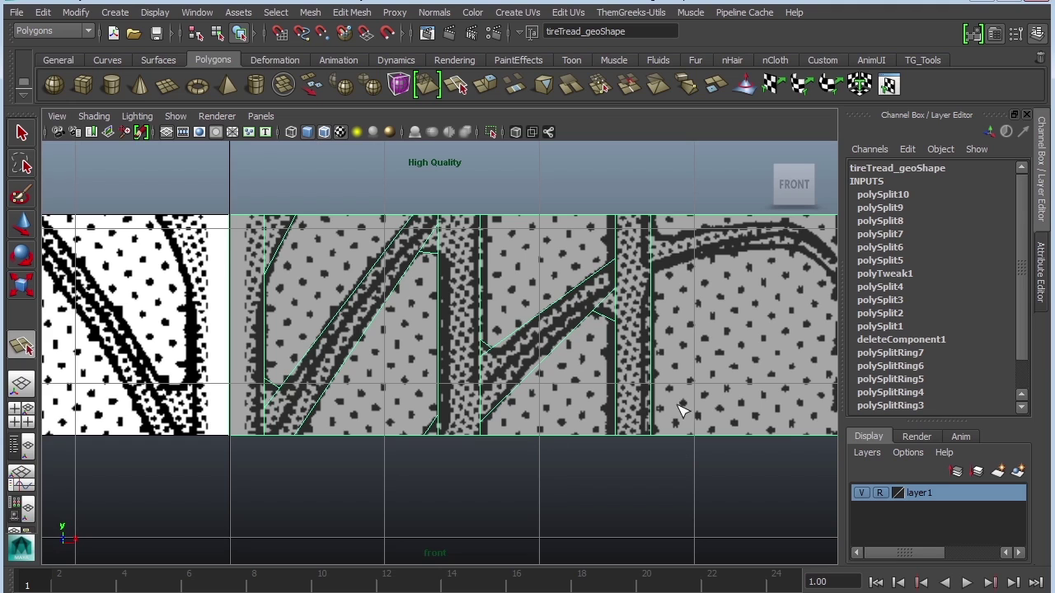
{"action": "middle_click_drag", "start_coordinate": [702, 407], "coordinate": [528, 461], "text": "alt"}
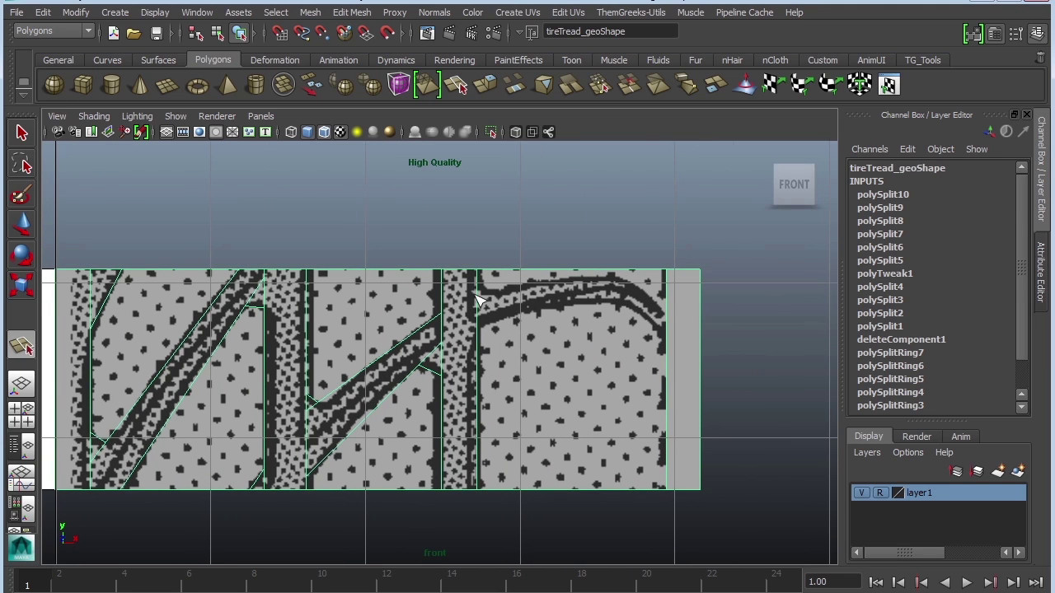
{"action": "left_click", "coordinate": [477, 297]}
{"action": "left_click", "coordinate": [608, 273]}
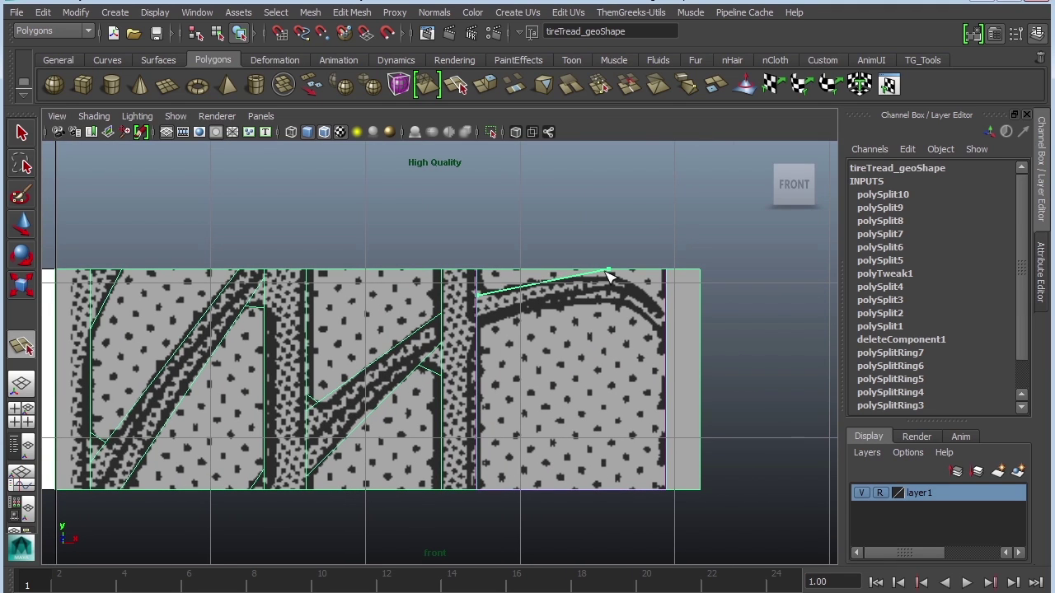
{"action": "key", "text": "Return"}
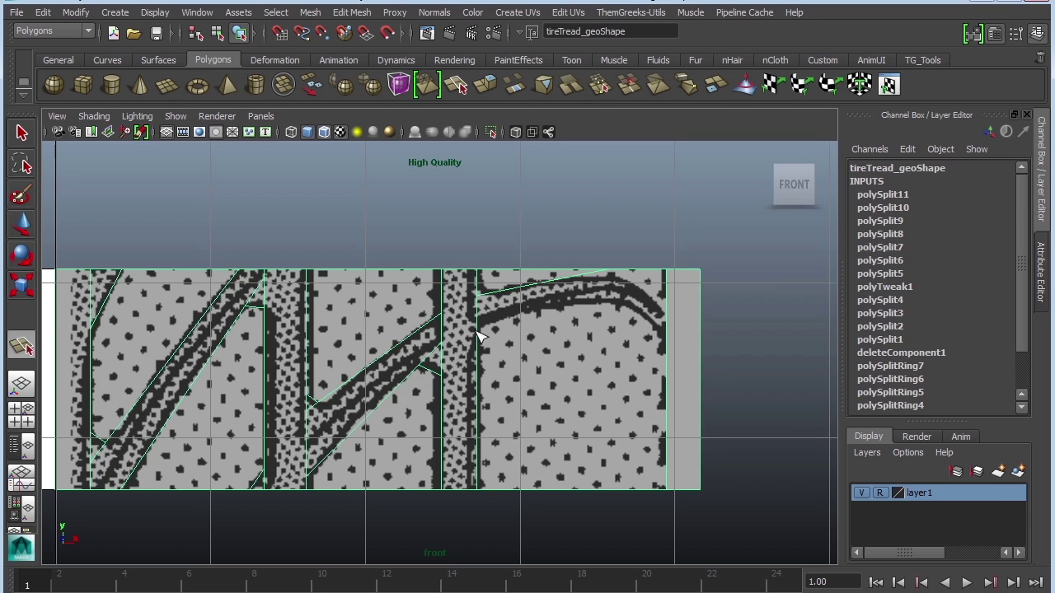
Split the mesh along the lower side of the curved groove, from the second vertical groove's outer edge to the upper border.
{"action": "left_click", "coordinate": [477, 331]}
{"action": "left_click", "coordinate": [648, 271]}
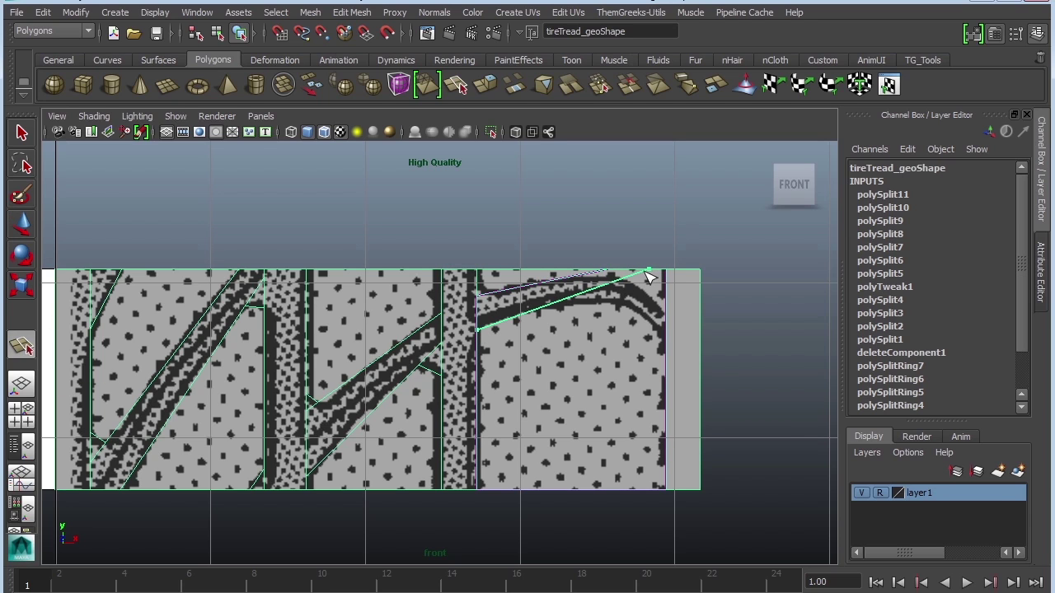
{"action": "key", "text": "Return"}
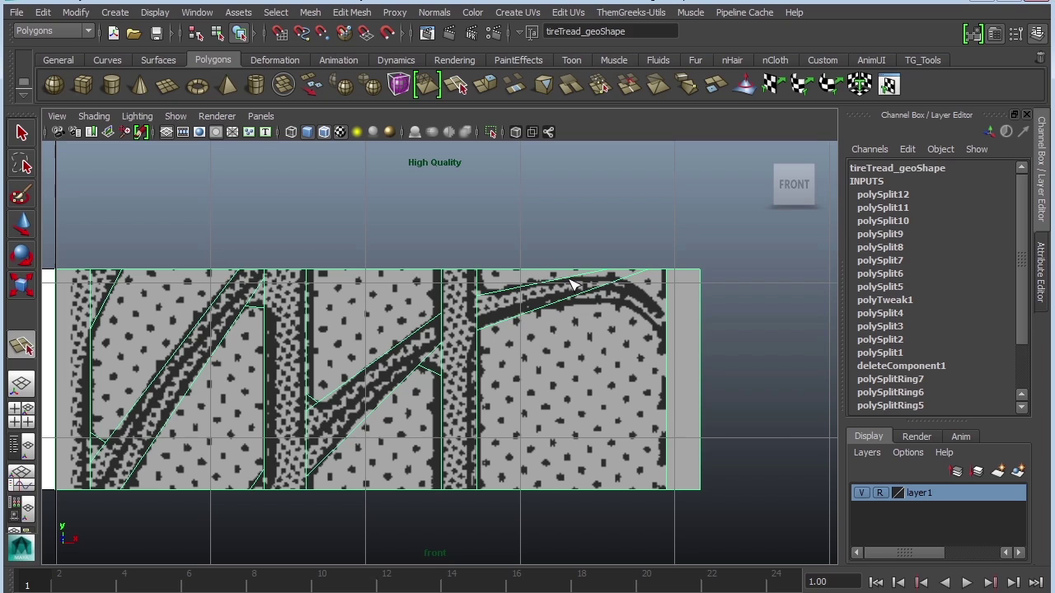
Cut edges along the upper bend of the curved groove, from its upper split across the lower split to the outermost vertical loop.
{"action": "left_click", "coordinate": [571, 282]}
{"action": "left_click", "coordinate": [620, 281]}
{"action": "left_click", "coordinate": [669, 313]}
{"action": "key", "text": "Return"}
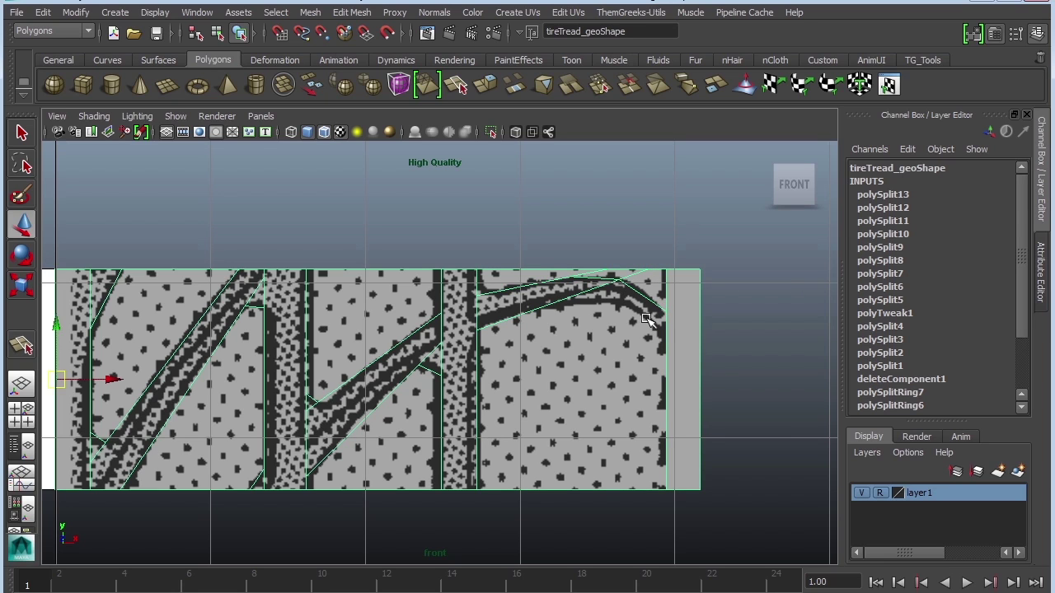
Cut edges along the lower bend of the curved groove, across beneath its crest and down to the outermost vertical loop.
{"action": "left_click", "coordinate": [553, 304]}
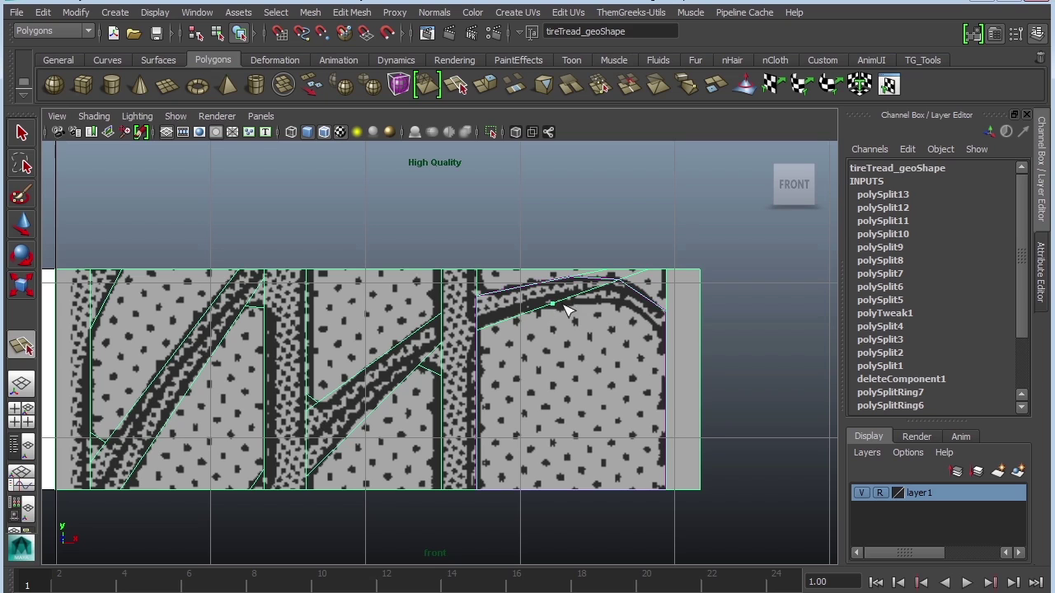
{"action": "left_click", "coordinate": [647, 299]}
{"action": "key", "text": "Return"}
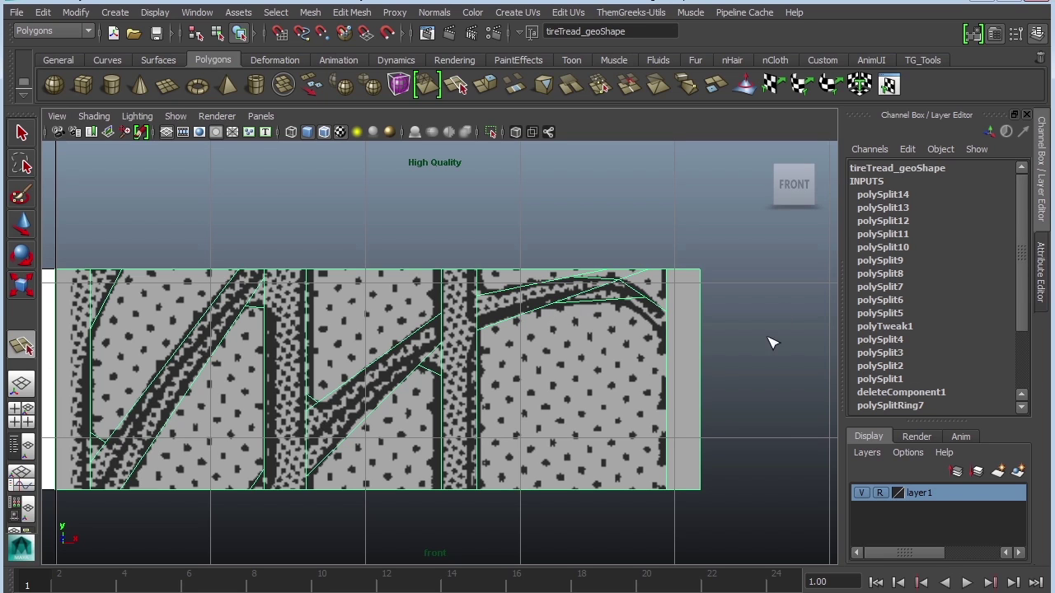
{"action": "left_click", "coordinate": [619, 298]}
{"action": "left_click", "coordinate": [667, 336]}
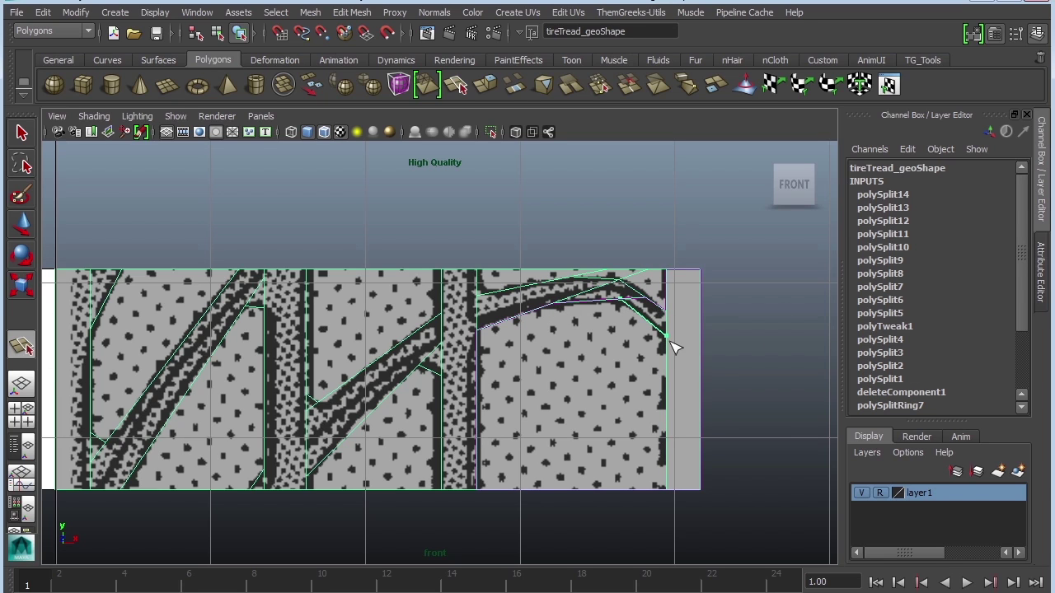
{"action": "key", "text": "Return"}
{"action": "key", "text": "w"}
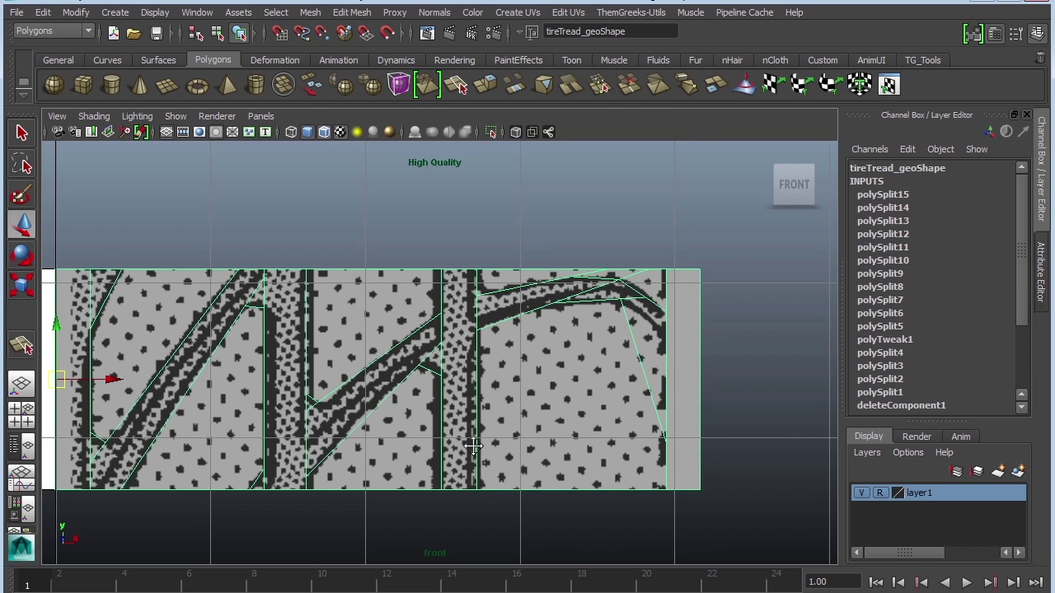
Delete the construction history of tireTread_geo and freeze its transformations.
{"action": "middle_click_drag", "start_coordinate": [474, 446], "coordinate": [558, 439], "text": "alt"}
{"action": "right_click_drag", "start_coordinate": [649, 442], "coordinate": [607, 454], "text": "alt"}
{"action": "middle_click_drag", "start_coordinate": [577, 451], "coordinate": [678, 447], "text": "alt"}
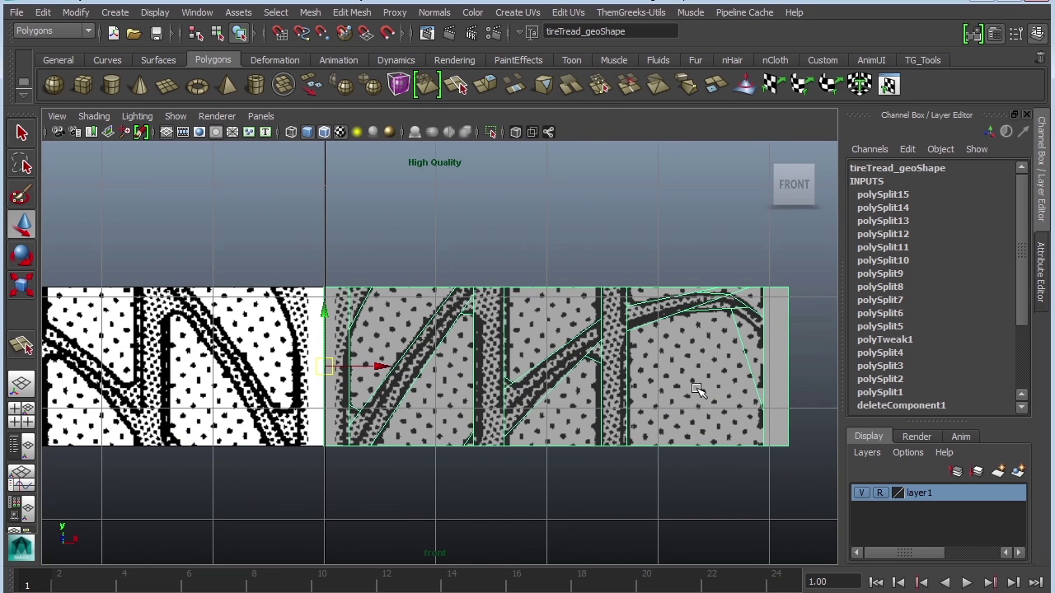
{"action": "right_click_drag", "start_coordinate": [739, 370], "coordinate": [759, 331]}
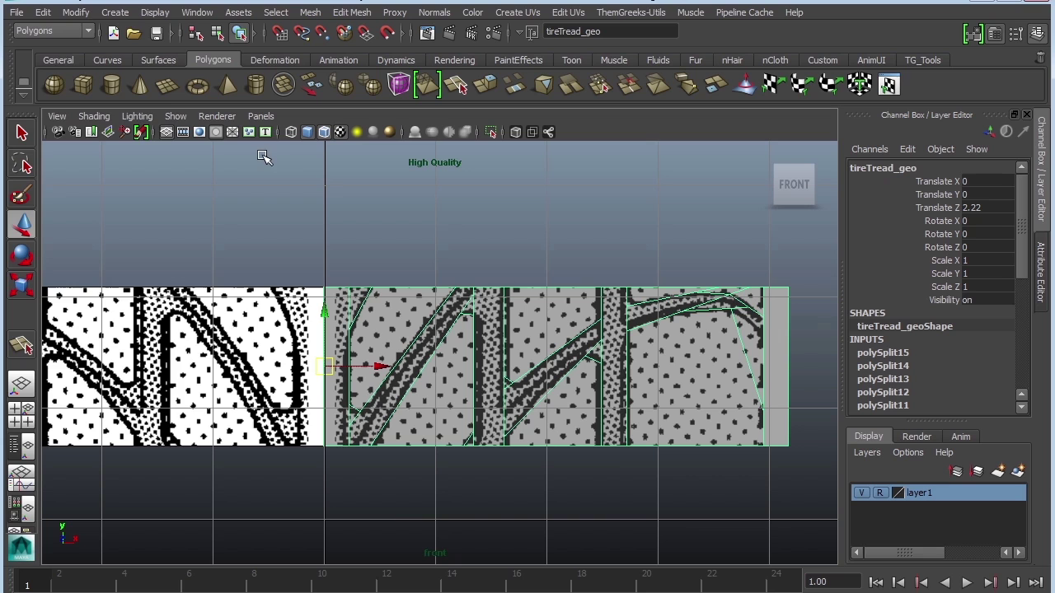
{"action": "left_click", "coordinate": [41, 12]}
{"action": "mouse_move", "coordinate": [122, 185]}
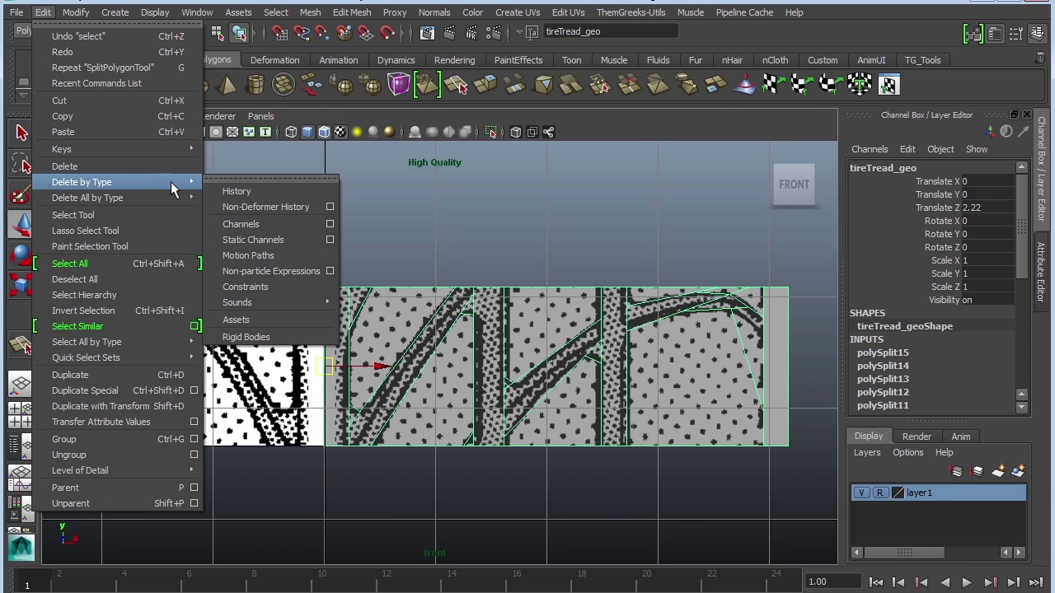
{"action": "left_click", "coordinate": [230, 192]}
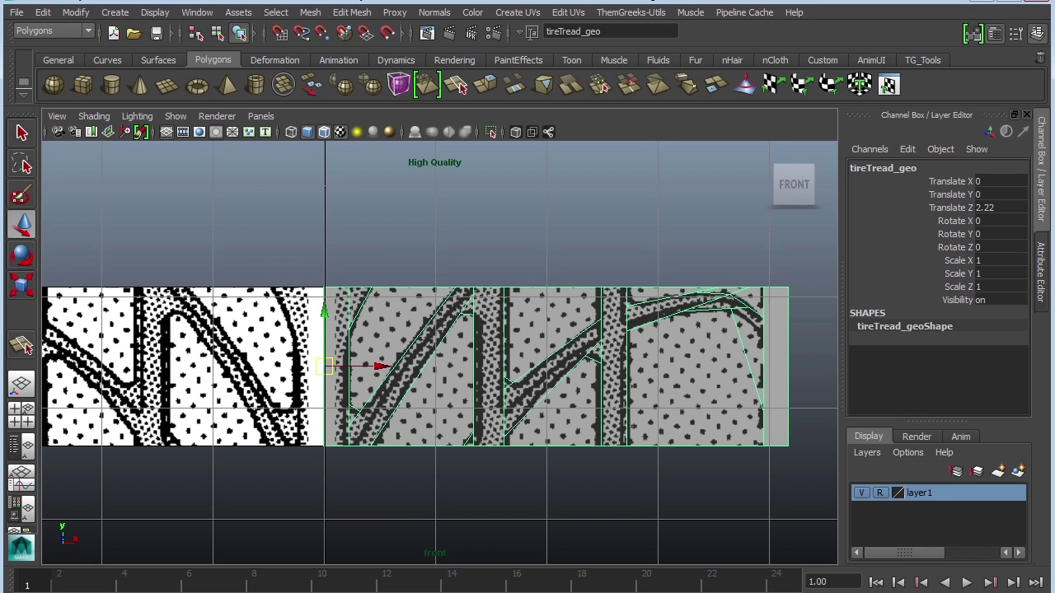
{"action": "left_click", "coordinate": [76, 12]}
{"action": "left_click", "coordinate": [116, 66]}
Duplicate the tread half and mirror the copy across the centre by setting its Scale X to -1.
{"action": "middle_click_drag", "start_coordinate": [533, 417], "coordinate": [626, 371], "text": "alt"}
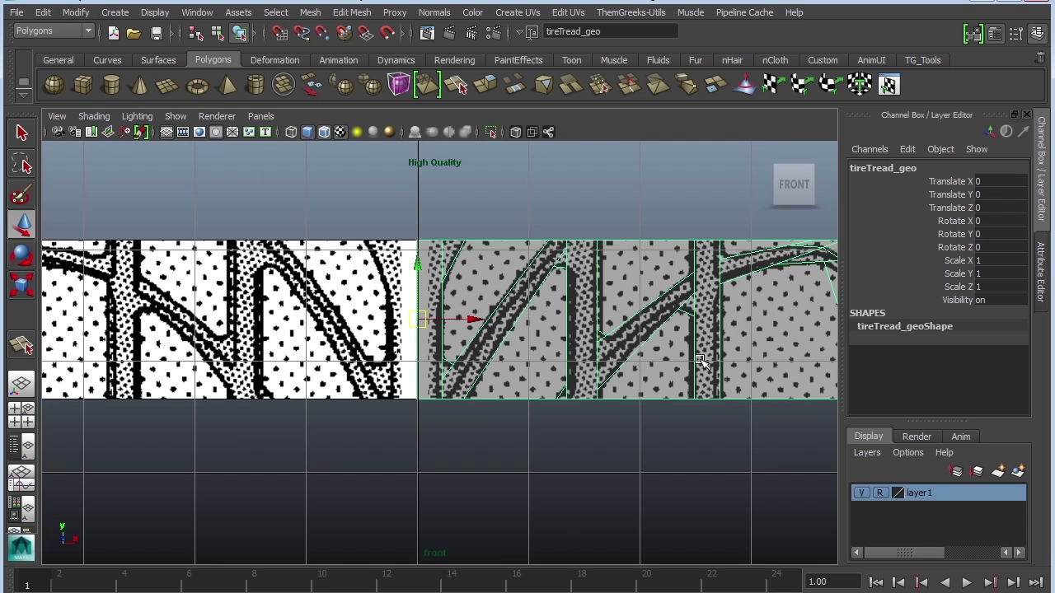
{"action": "key", "text": "ctrl+d"}
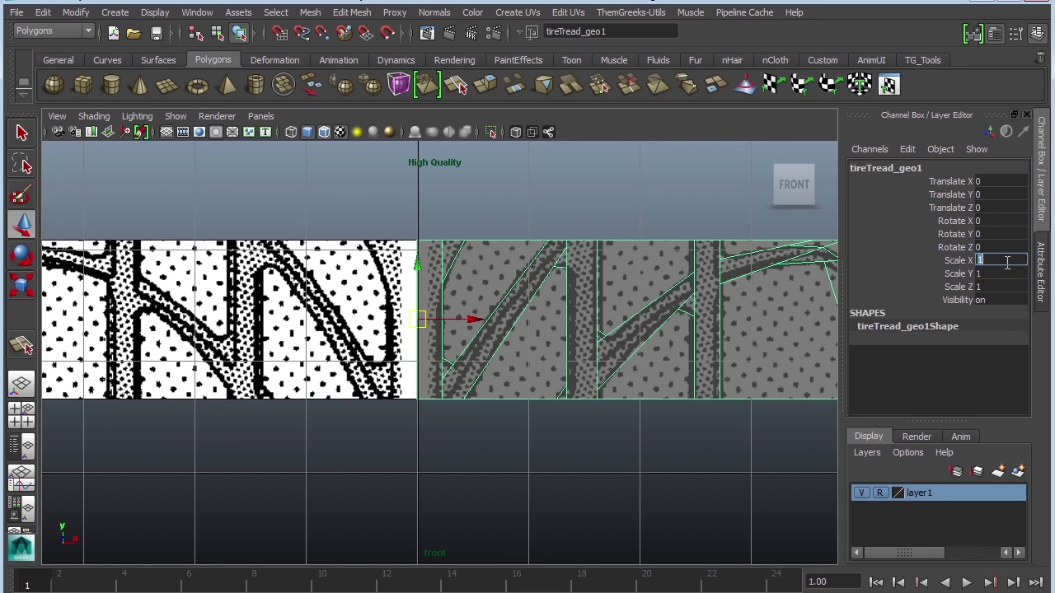
{"action": "left_click", "coordinate": [1003, 261]}
{"action": "key", "text": "Return"}
{"action": "middle_click_drag", "start_coordinate": [613, 336], "coordinate": [673, 359], "text": "alt"}
{"action": "scroll", "coordinate": [652, 349], "scroll_direction": "down", "scroll_amount": 1}
{"action": "scroll", "coordinate": [673, 359], "scroll_direction": "down", "scroll_amount": 3}
{"action": "left_click", "coordinate": [609, 455]}
{"action": "left_click", "coordinate": [538, 385]}
{"action": "left_click", "coordinate": [387, 370]}
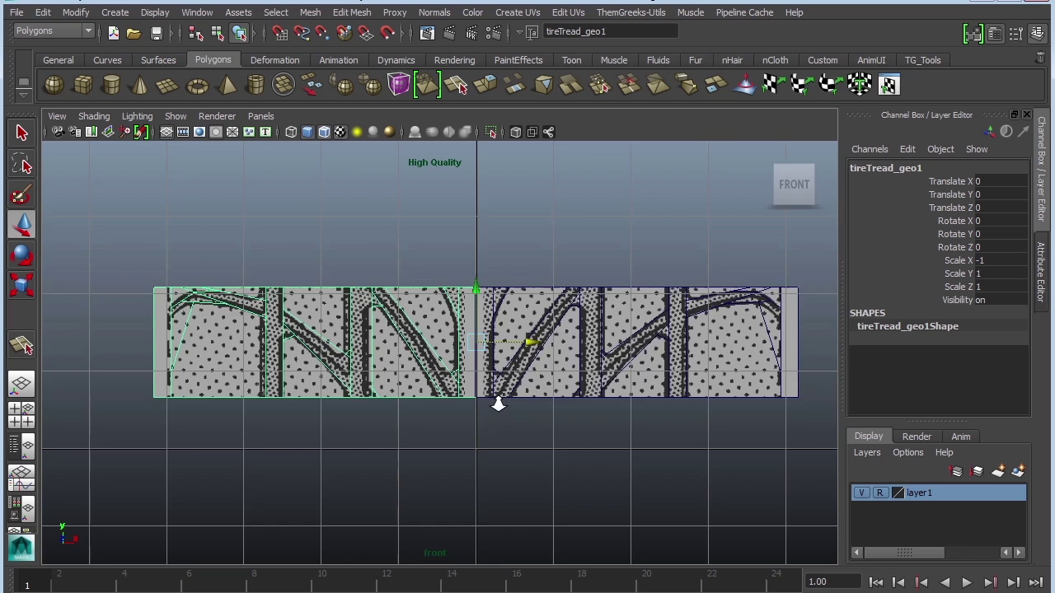
Move the mirrored copy slightly away from the original along X, to a Translate X of about -0.027.
{"action": "scroll", "coordinate": [527, 379], "scroll_direction": "up", "scroll_amount": 4}
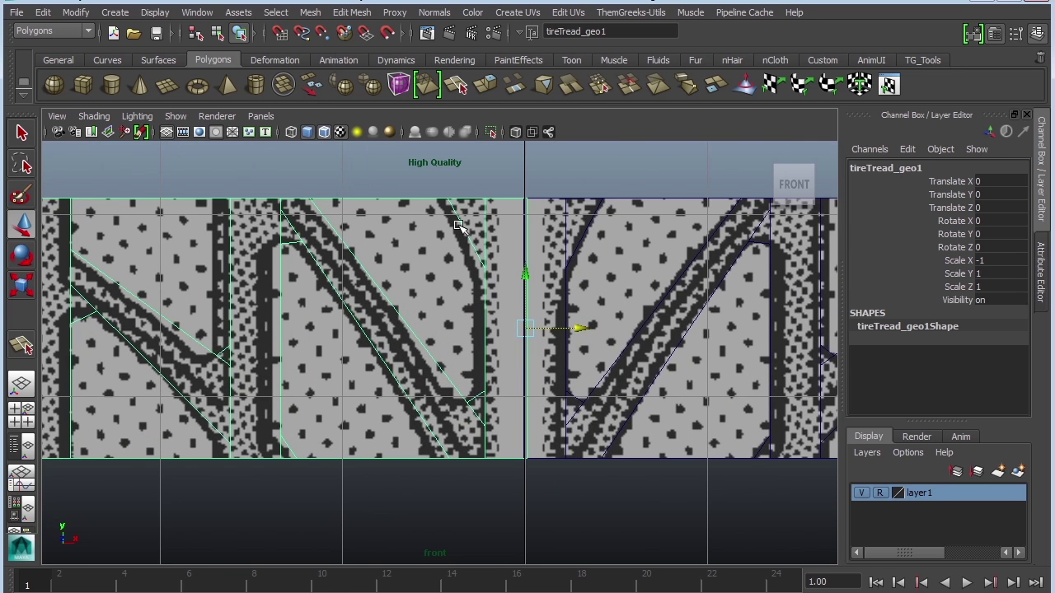
{"action": "left_click_drag", "start_coordinate": [576, 327], "coordinate": [574, 327]}
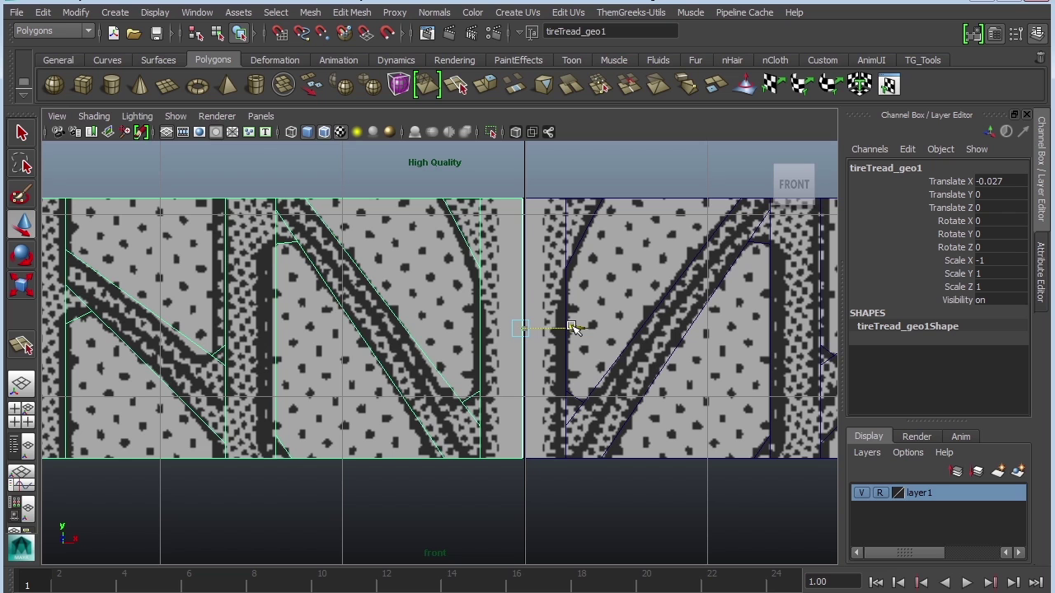
{"action": "scroll", "coordinate": [572, 387], "scroll_direction": "up", "scroll_amount": 5}
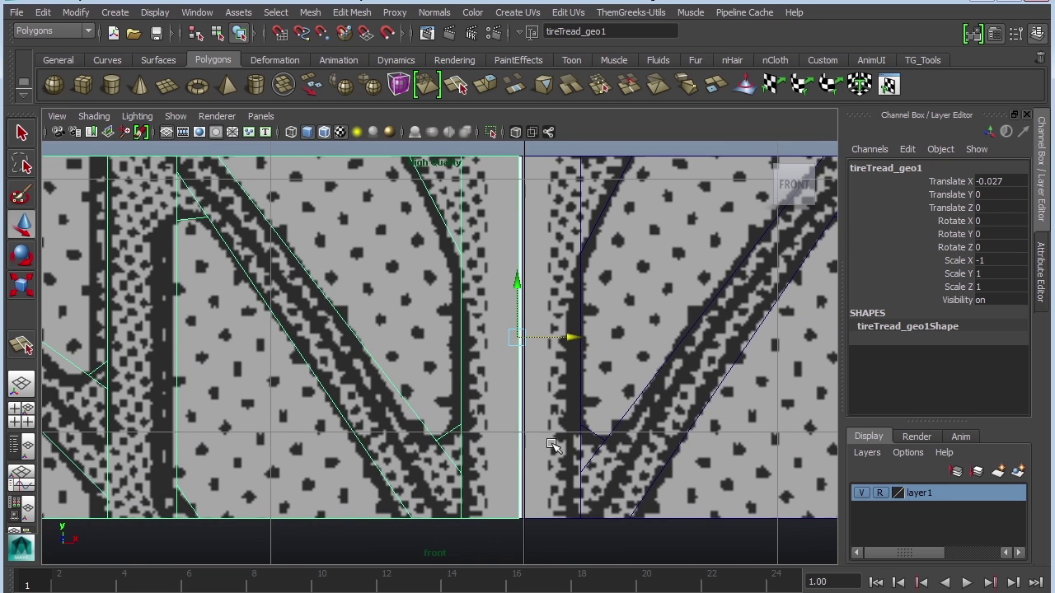
Combine the original tread half and its mirrored copy into a single mesh.
{"action": "left_click", "coordinate": [579, 387]}
{"action": "left_click", "coordinate": [351, 12]}
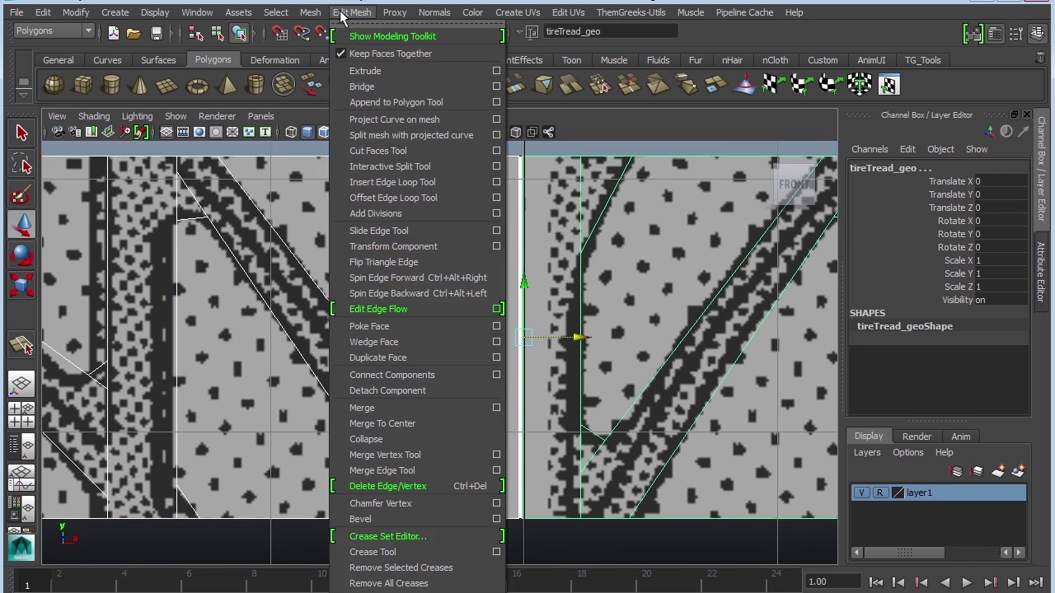
{"action": "mouse_move", "coordinate": [310, 11]}
{"action": "left_click", "coordinate": [320, 37]}
Flatten the two facing border edges at the centre together along X, shift them onto the centre line and sew them.
{"action": "right_click_drag", "start_coordinate": [549, 246], "coordinate": [548, 211]}
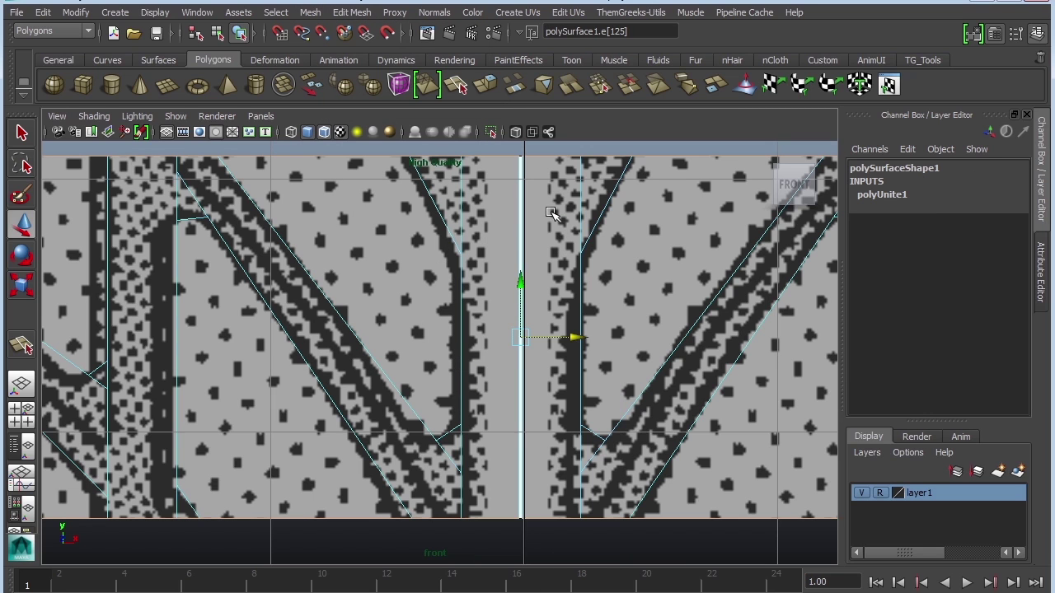
{"action": "left_click_drag", "start_coordinate": [494, 243], "coordinate": [535, 257]}
{"action": "key", "text": "r"}
{"action": "left_click_drag", "start_coordinate": [447, 337], "coordinate": [513, 335]}
{"action": "key", "text": "w"}
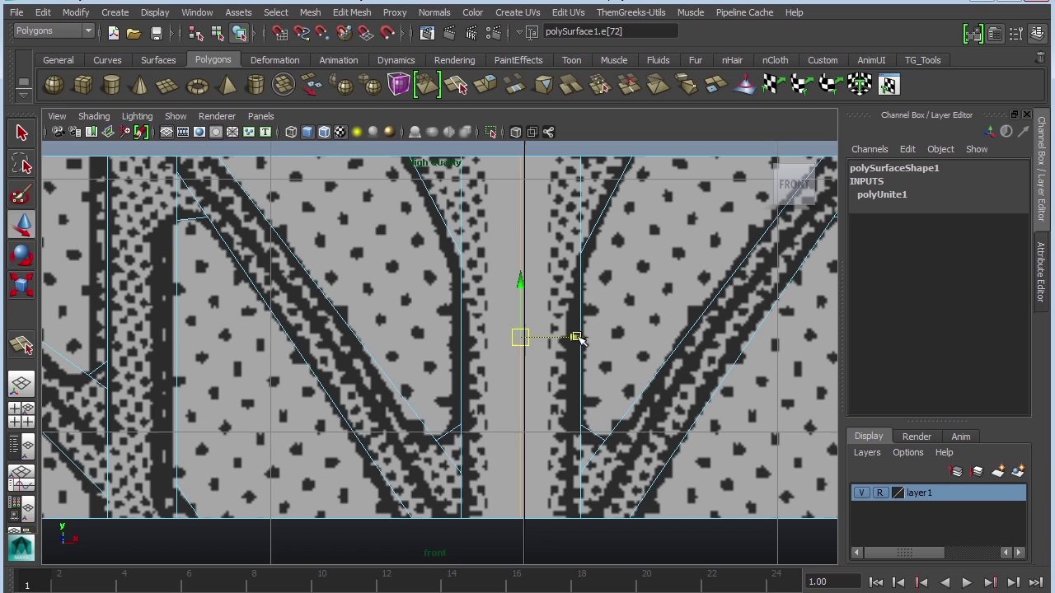
{"action": "left_click_drag", "start_coordinate": [579, 337], "coordinate": [583, 338]}
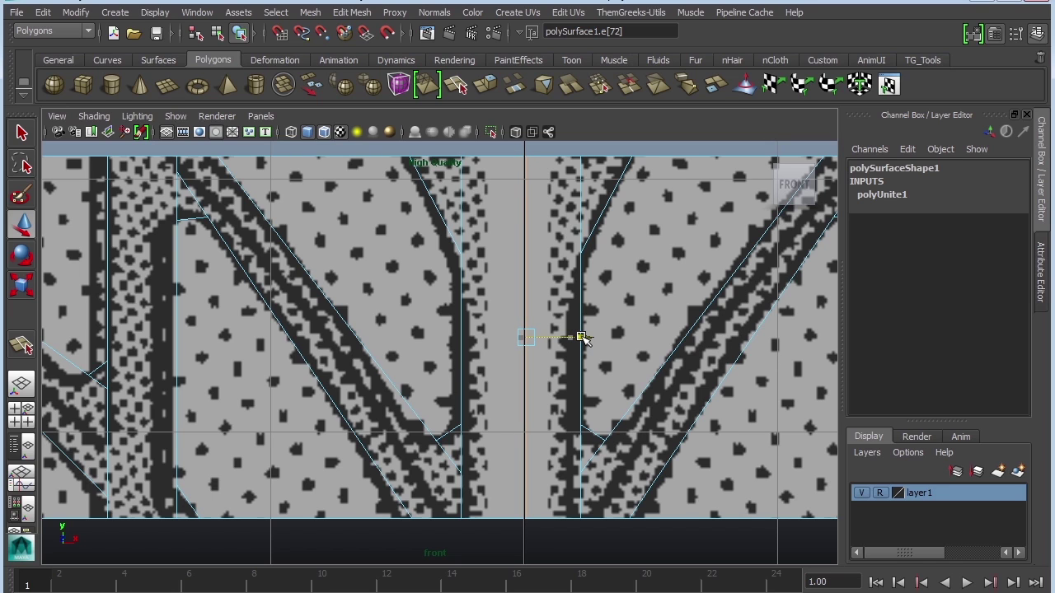
Merge the vertices at both ends of the centre seam, test the weld by moving the upper one and undo that move.
{"action": "left_click_drag", "start_coordinate": [540, 537], "coordinate": [506, 148]}
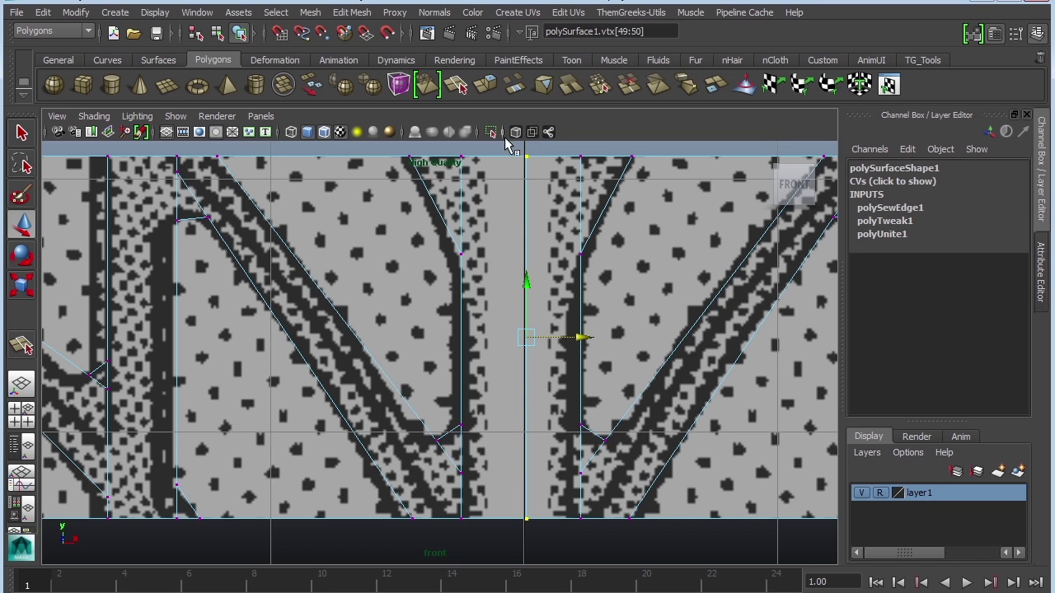
{"action": "left_click", "coordinate": [363, 12]}
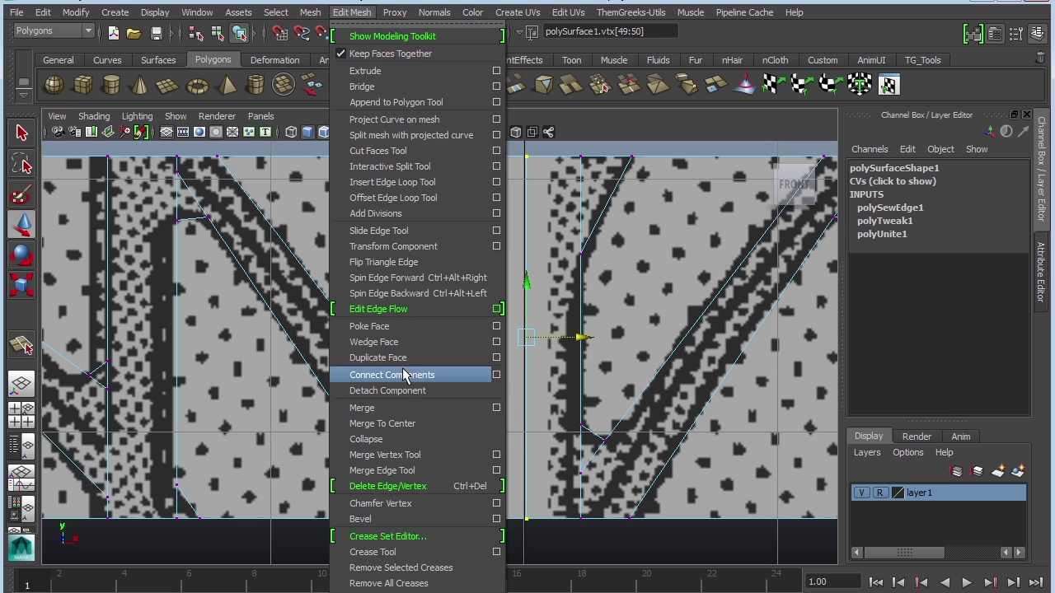
{"action": "left_click", "coordinate": [399, 406]}
{"action": "left_click", "coordinate": [545, 146]}
{"action": "left_click_drag", "start_coordinate": [519, 146], "coordinate": [598, 156]}
{"action": "key", "text": "ctrl+z"}
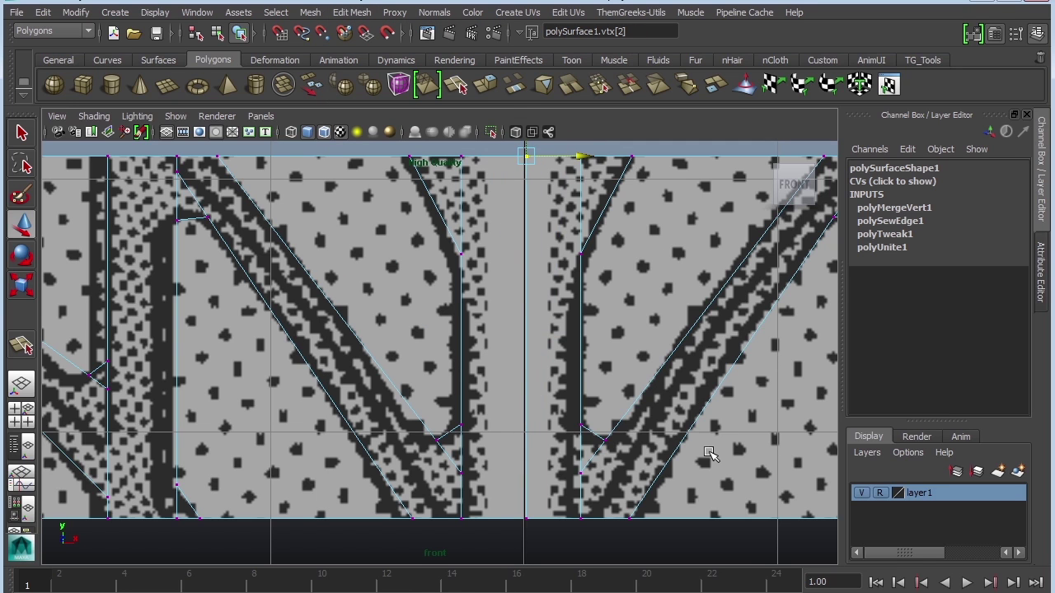
Select the whole combined mesh and make its lambert2 material fully opaque by reducing Transparency to black.
{"action": "scroll", "coordinate": [565, 384], "scroll_direction": "down", "scroll_amount": 5}
{"action": "scroll", "coordinate": [631, 420], "scroll_direction": "up", "scroll_amount": 2}
{"action": "scroll", "coordinate": [610, 396], "scroll_direction": "down", "scroll_amount": 1}
{"action": "right_click", "coordinate": [585, 352]}
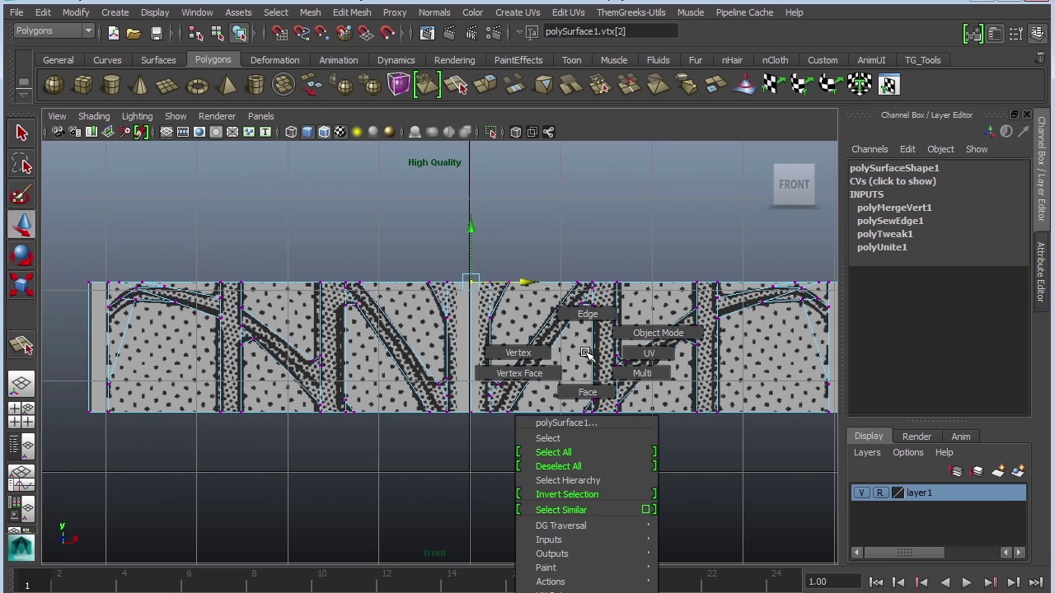
{"action": "right_click_drag", "start_coordinate": [585, 352], "coordinate": [632, 340]}
{"action": "left_click", "coordinate": [627, 391]}
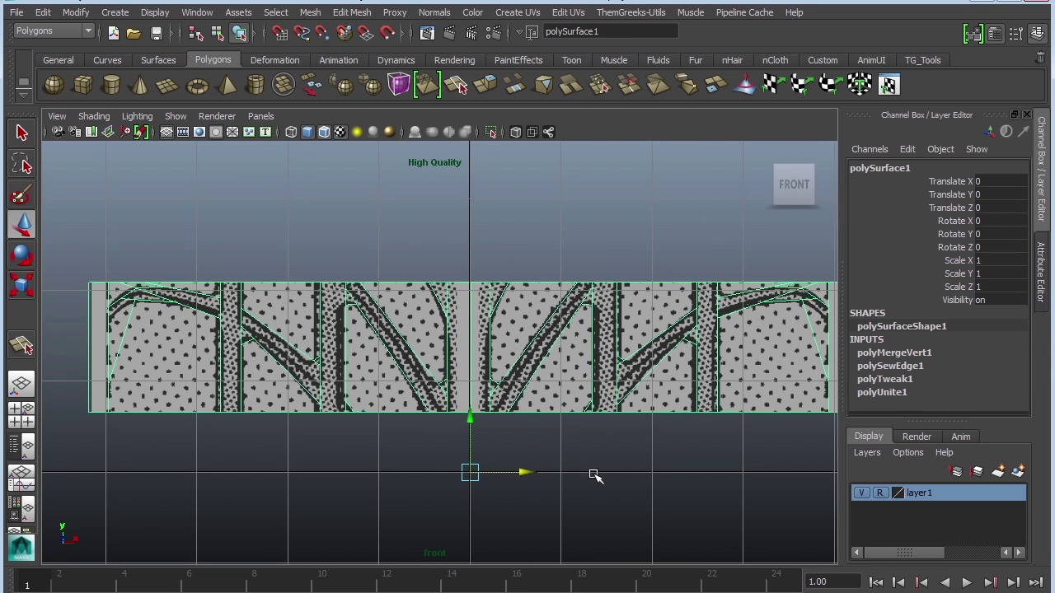
{"action": "key", "text": "ctrl+a"}
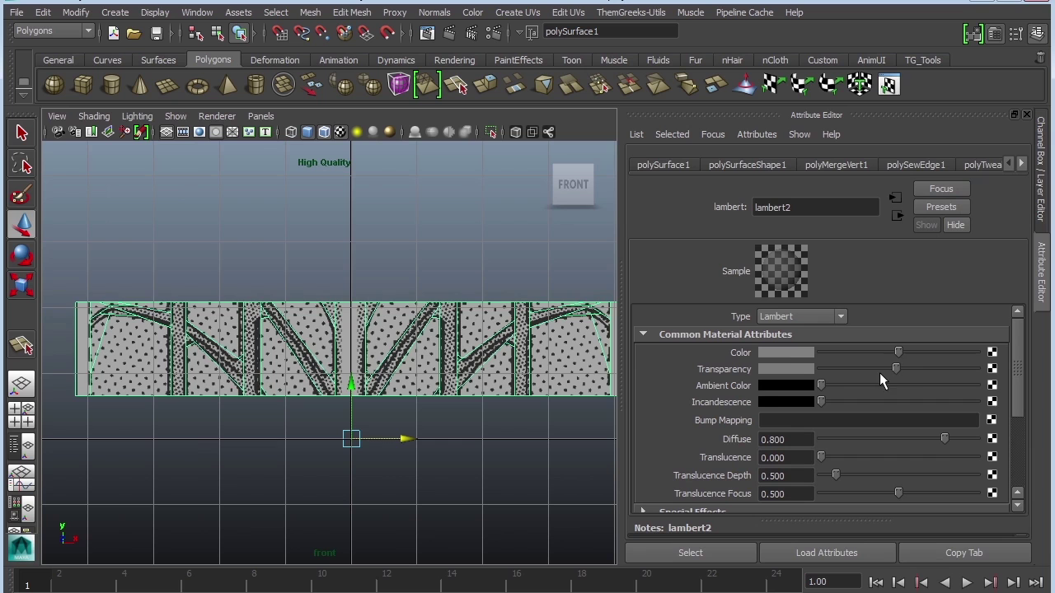
{"action": "left_click_drag", "start_coordinate": [882, 368], "coordinate": [785, 359]}
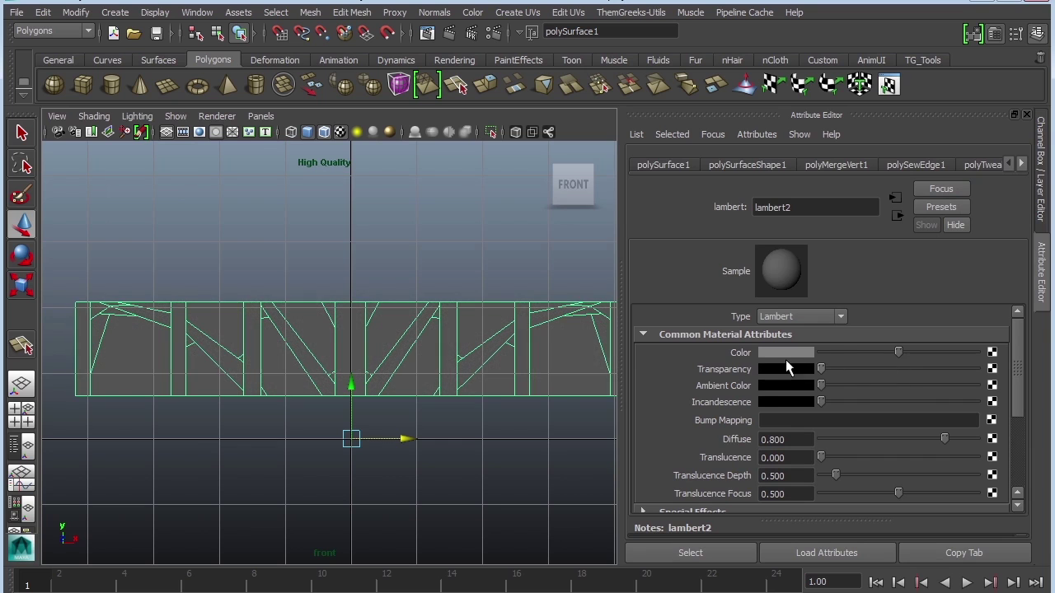
{"action": "left_click", "coordinate": [1027, 116]}
Select the groove faces of the right half, from the outer curved groove inward to the diagonal groove beside the centre.
{"action": "middle_click_drag", "start_coordinate": [744, 388], "coordinate": [547, 377], "text": "alt"}
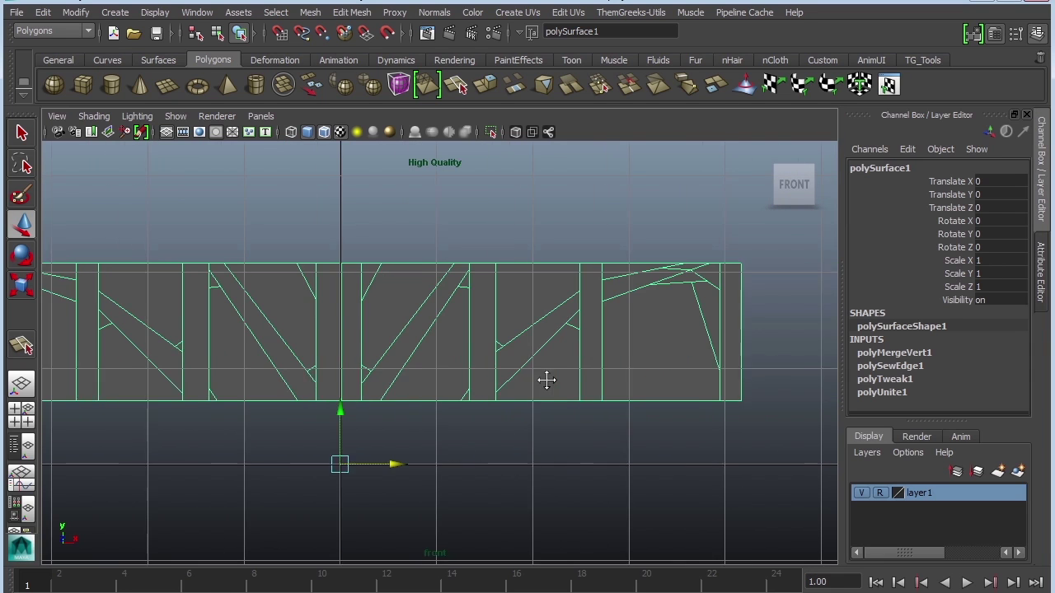
{"action": "right_click_drag", "start_coordinate": [699, 329], "coordinate": [697, 352]}
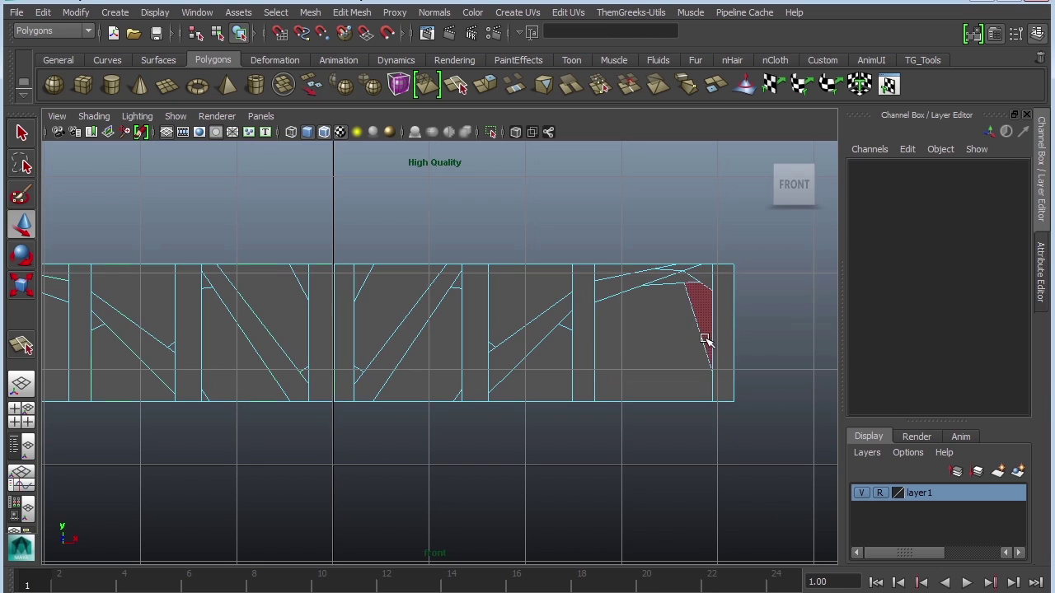
{"action": "left_click", "coordinate": [680, 282]}
{"action": "left_click", "coordinate": [674, 280], "text": "shift"}
{"action": "left_click", "coordinate": [613, 282], "text": "shift"}
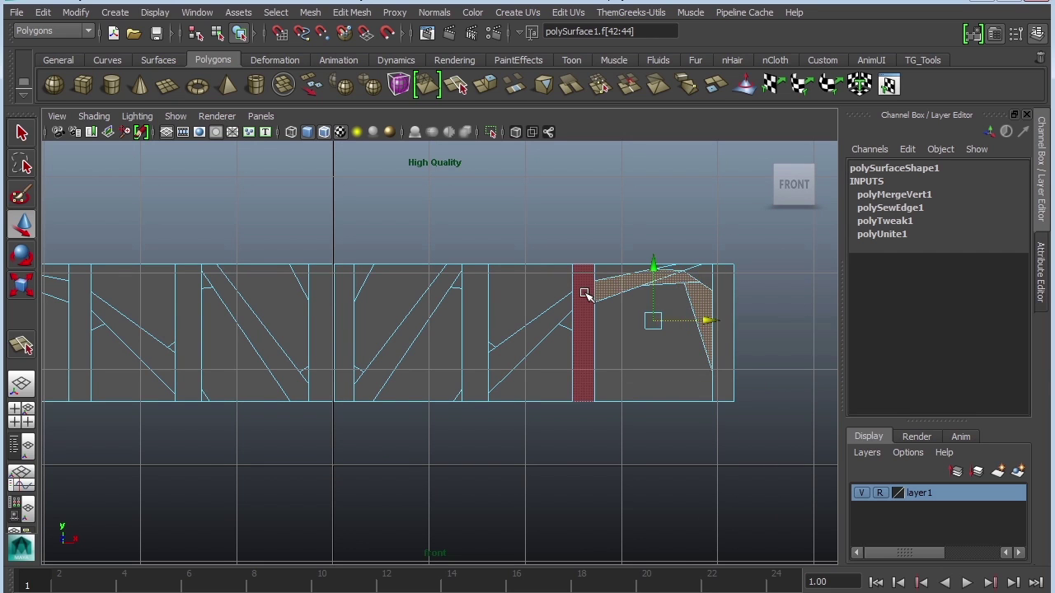
{"action": "left_click", "coordinate": [582, 301], "text": "shift"}
{"action": "left_click", "coordinate": [556, 319], "text": "shift"}
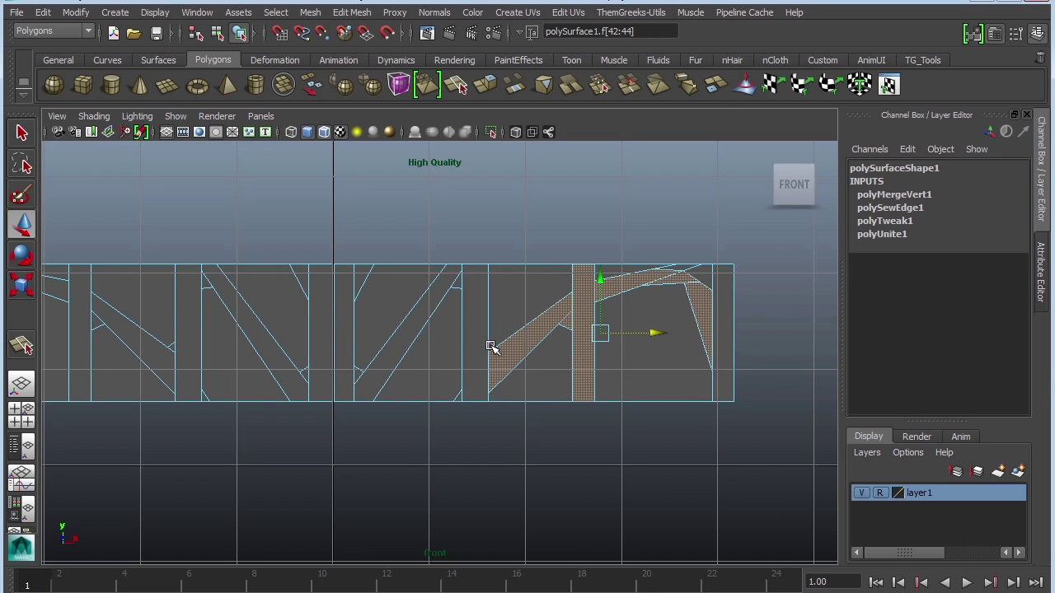
{"action": "left_click", "coordinate": [473, 355], "text": "shift"}
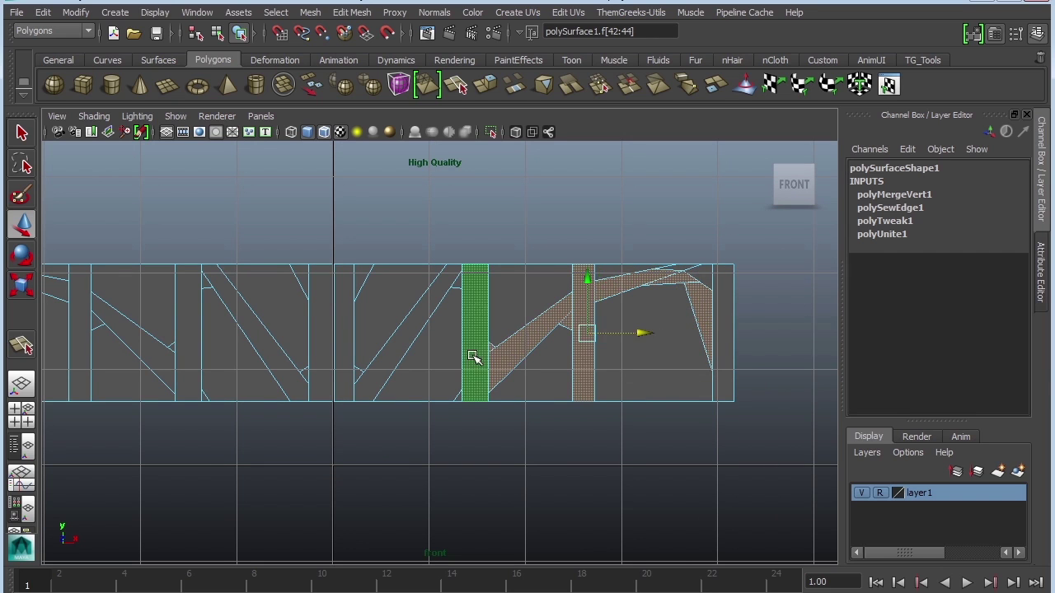
{"action": "left_click", "coordinate": [445, 289], "text": "shift"}
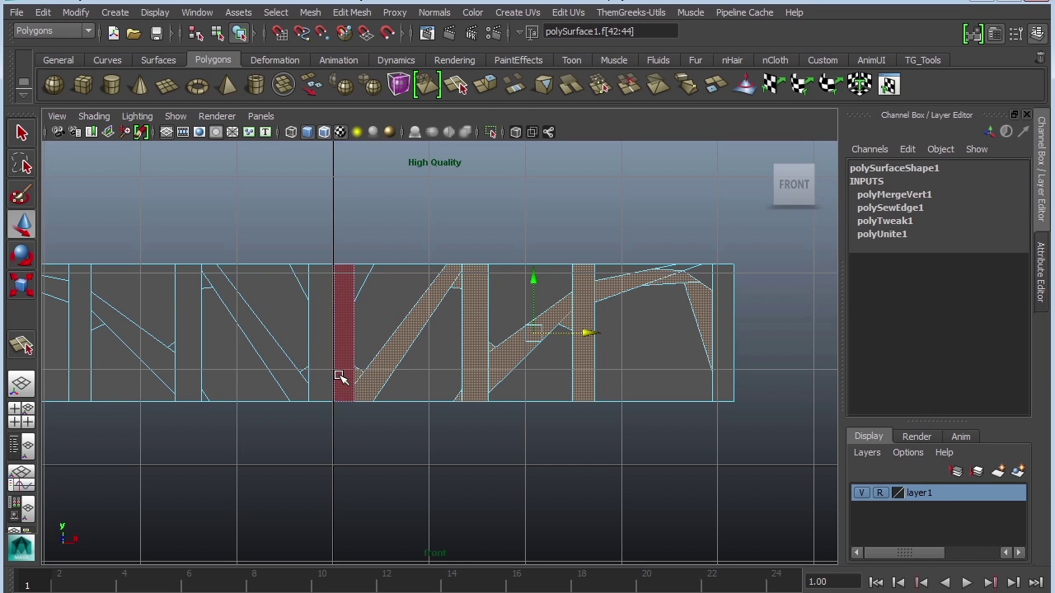
Add the centre strips, their adjoining corner faces and all groove faces of the left half to the face selection.
{"action": "left_click", "coordinate": [344, 376], "text": "shift"}
{"action": "left_click", "coordinate": [322, 379], "text": "shift"}
{"action": "left_click", "coordinate": [356, 278], "text": "shift"}
{"action": "left_click", "coordinate": [301, 276], "text": "shift"}
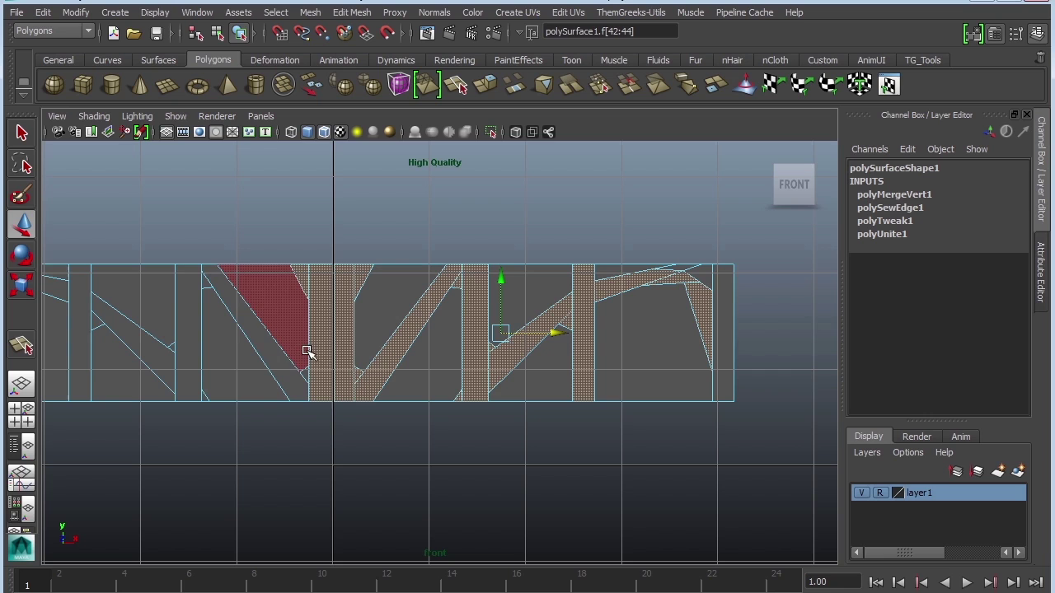
{"action": "left_click", "coordinate": [295, 380], "text": "shift"}
{"action": "left_click", "coordinate": [192, 386], "text": "shift"}
{"action": "middle_click_drag", "start_coordinate": [205, 395], "coordinate": [408, 397], "text": "alt"}
{"action": "left_click", "coordinate": [347, 353], "text": "shift"}
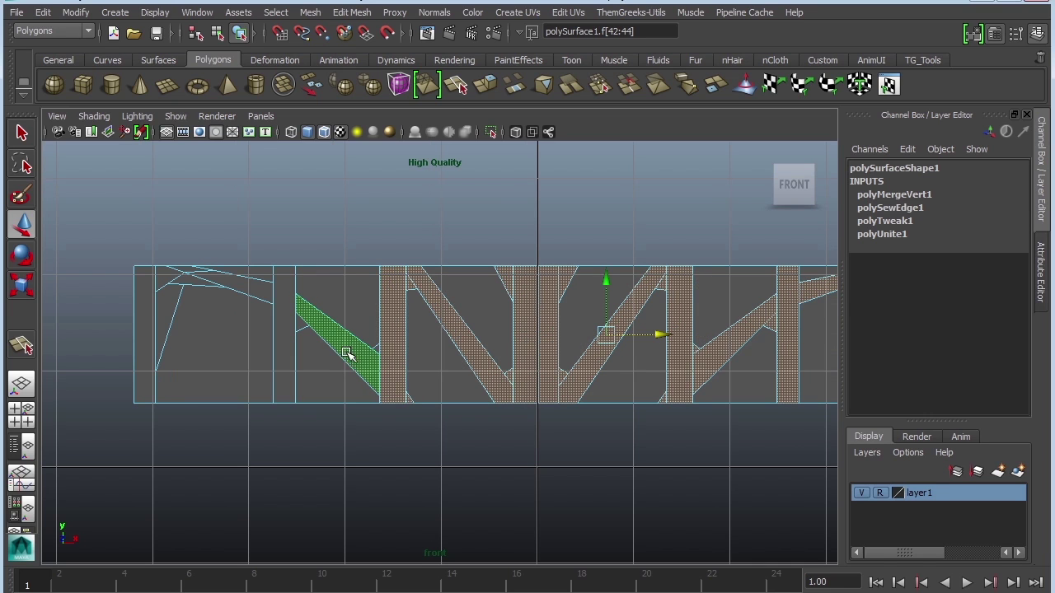
{"action": "left_click", "coordinate": [284, 318], "text": "shift"}
{"action": "left_click", "coordinate": [186, 280], "text": "shift"}
{"action": "left_click", "coordinate": [164, 304], "text": "shift"}
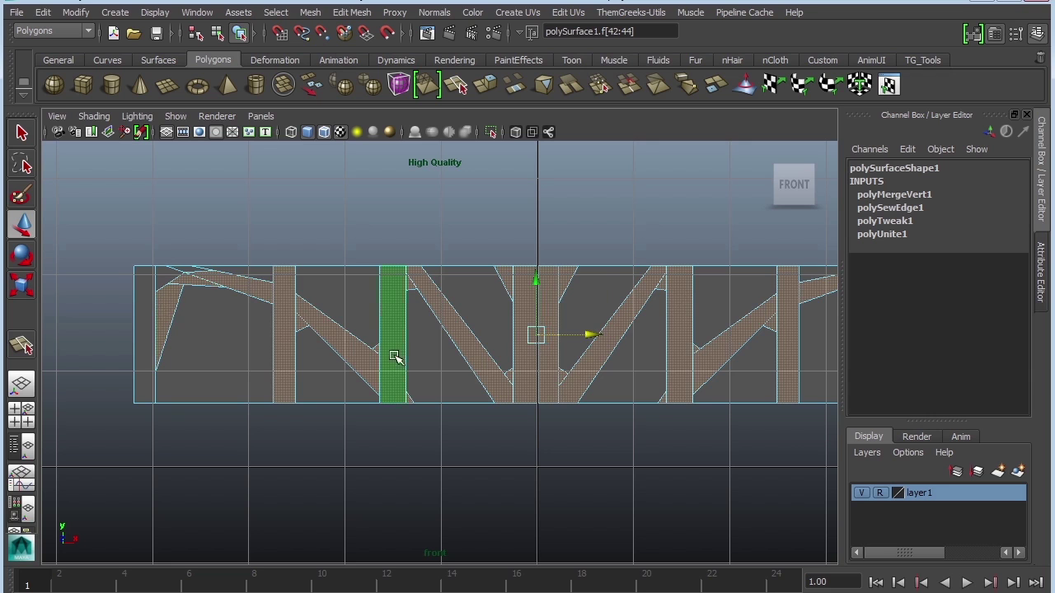
Extrude the selected groove faces backward in the perspective view to sink the tread grooves.
{"action": "key", "text": "space"}
{"action": "key", "text": "space"}
{"action": "left_click_drag", "start_coordinate": [651, 323], "coordinate": [633, 370], "text": "alt"}
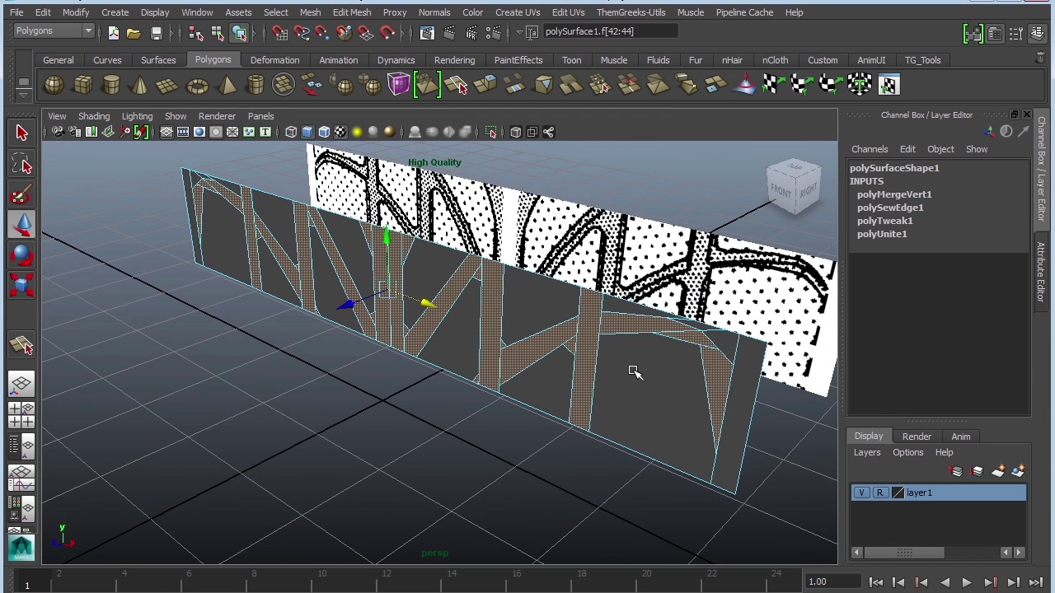
{"action": "left_click", "coordinate": [352, 12]}
{"action": "left_click", "coordinate": [372, 71]}
{"action": "left_click_drag", "start_coordinate": [568, 285], "coordinate": [512, 285], "text": "alt"}
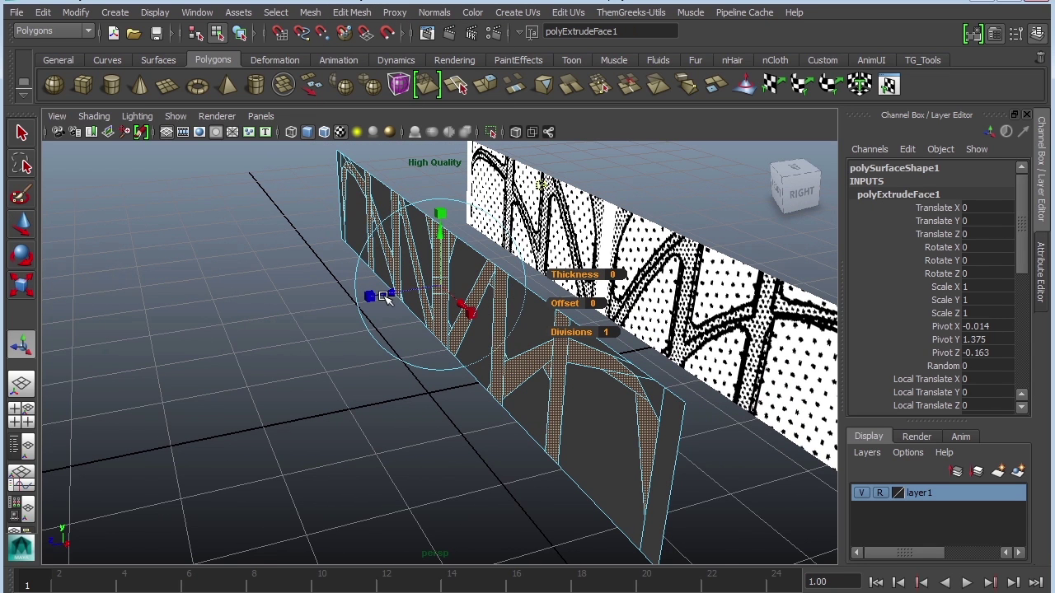
{"action": "mouse_move", "coordinate": [387, 298]}
{"action": "left_mouse_down"}
{"action": "mouse_move", "coordinate": [406, 301]}
{"action": "mouse_move", "coordinate": [399, 293]}
{"action": "left_mouse_up"}
Extrude the groove faces a second time to a Local Translate Z of about -0.077 and return to object mode.
{"action": "key", "text": "ctrl+e"}
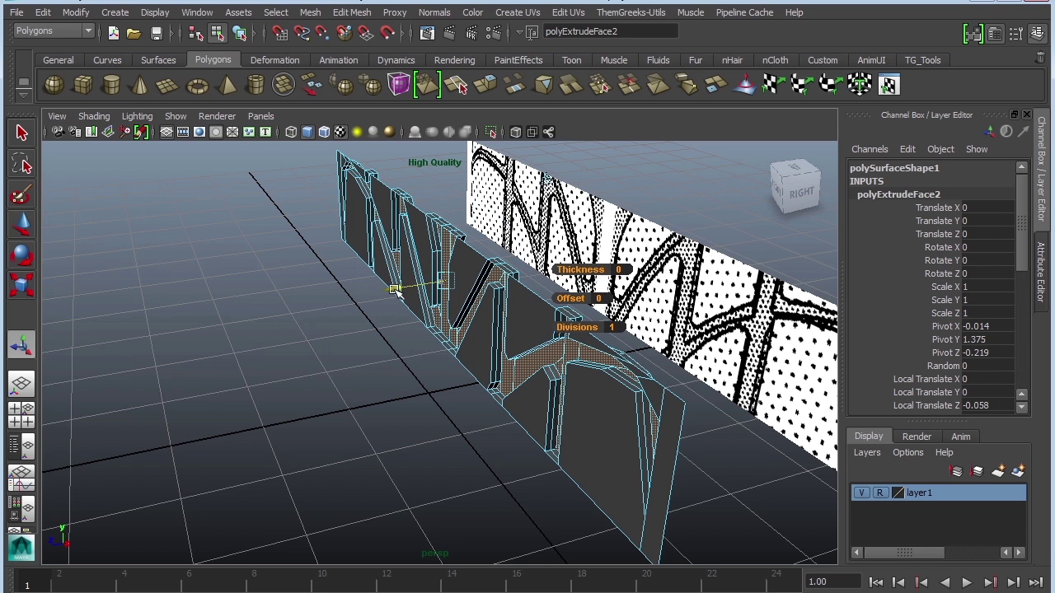
{"action": "right_click", "coordinate": [424, 255]}
{"action": "right_click_drag", "start_coordinate": [433, 254], "coordinate": [494, 235]}
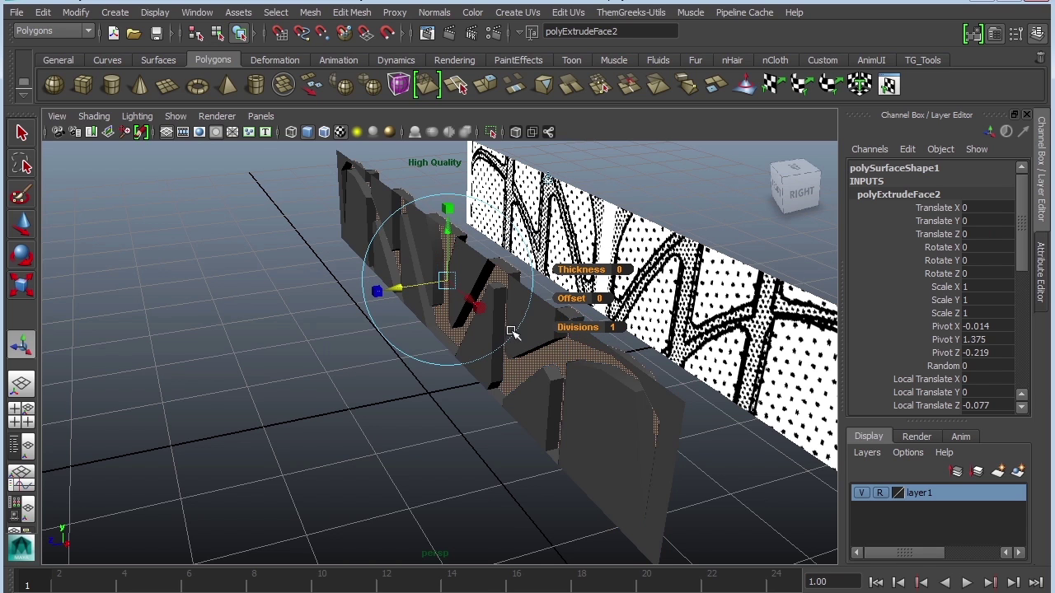
Preview the tread mesh smoothed, inspect the groove shapes and restore the unsmoothed display.
{"action": "key", "text": "3"}
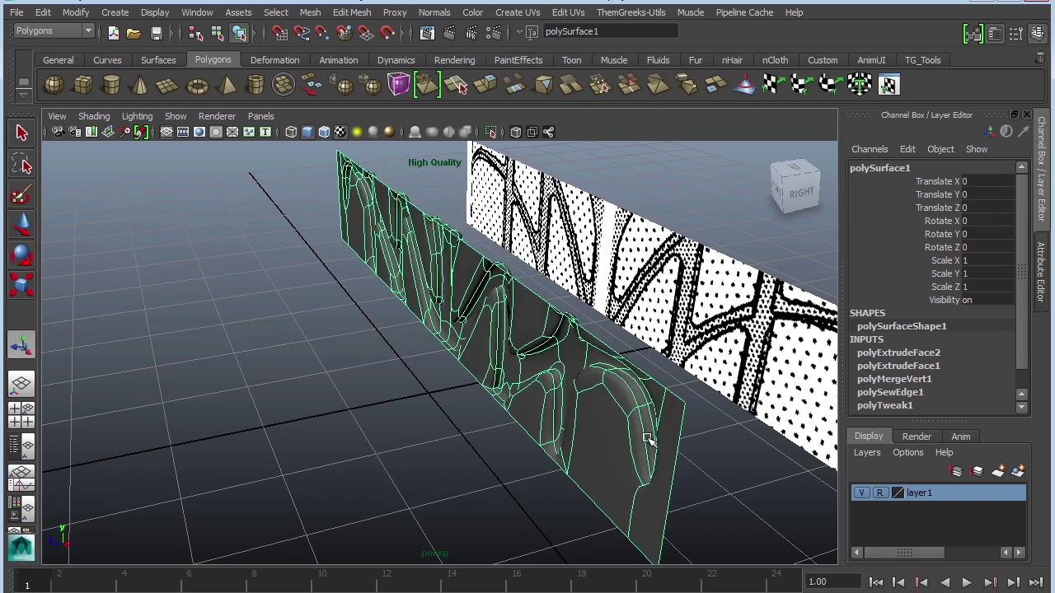
{"action": "left_click_drag", "start_coordinate": [452, 483], "coordinate": [564, 404], "text": "alt"}
{"action": "key", "text": "1"}
Delete the cap faces closing the top end of the right half's outer vertical groove.
{"action": "left_click_drag", "start_coordinate": [609, 316], "coordinate": [588, 368], "text": "alt"}
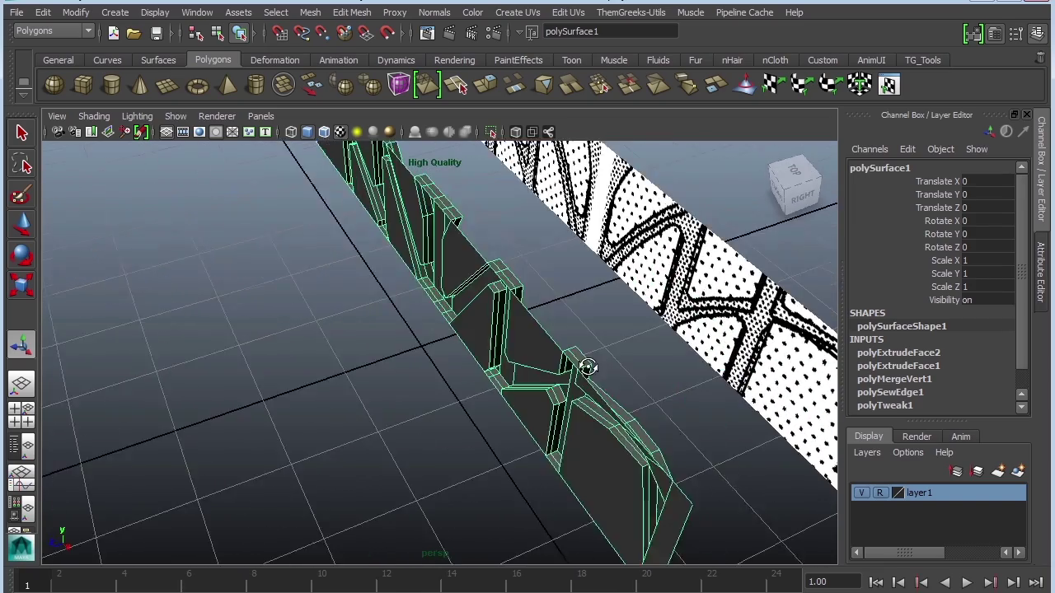
{"action": "right_click_drag", "start_coordinate": [589, 367], "coordinate": [667, 348], "text": "alt"}
{"action": "left_click_drag", "start_coordinate": [667, 347], "coordinate": [530, 358], "text": "alt"}
{"action": "right_click_drag", "start_coordinate": [529, 357], "coordinate": [518, 356]}
{"action": "left_click", "coordinate": [506, 363]}
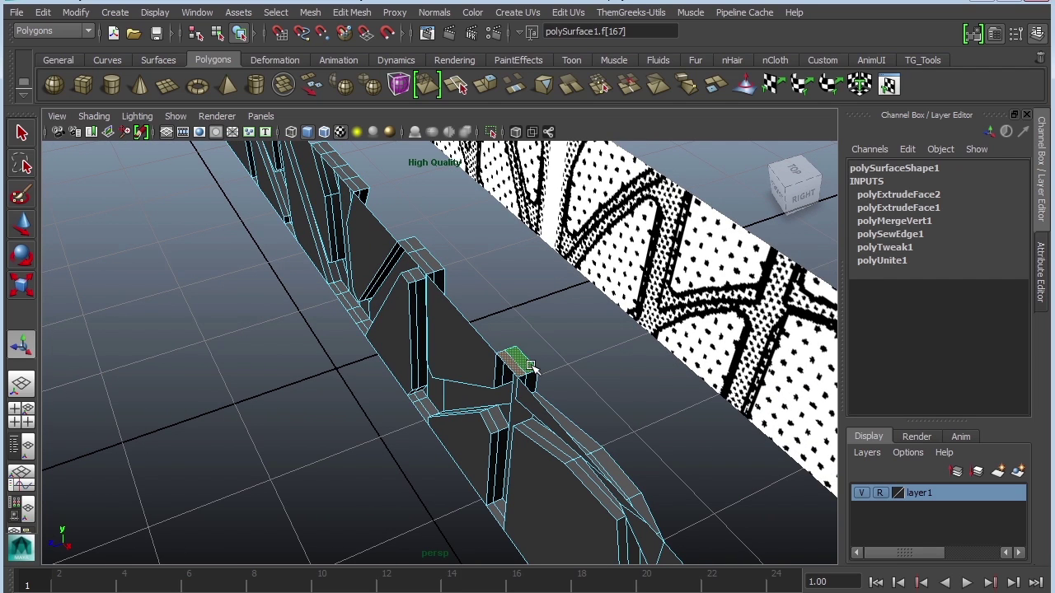
{"action": "key", "text": "Delete"}
Delete the cap faces closing the top ends of the remaining right-side grooves and the centre groove.
{"action": "left_click_drag", "start_coordinate": [529, 366], "coordinate": [593, 346], "text": "alt"}
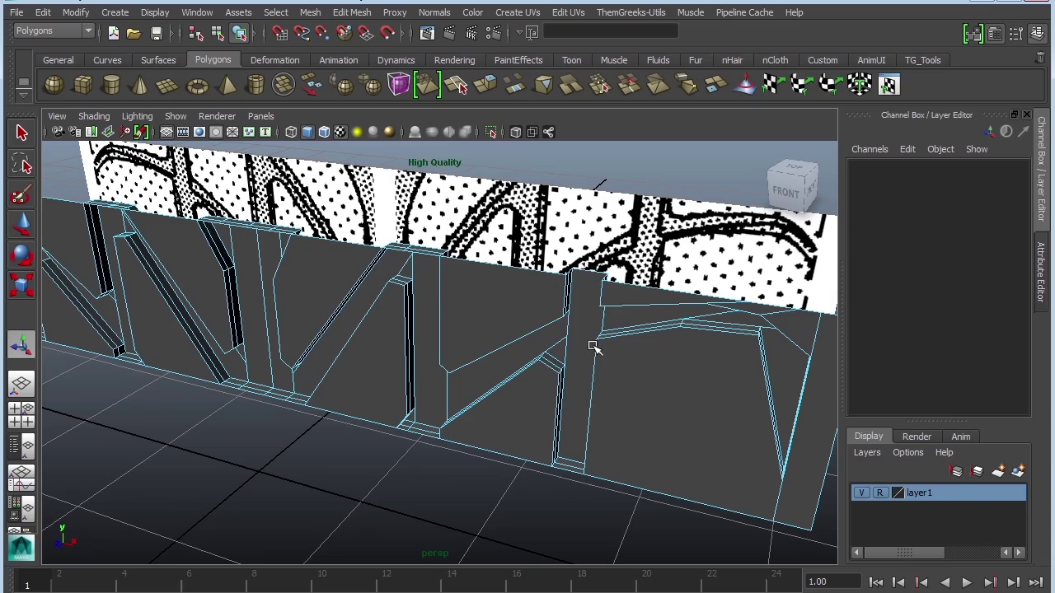
{"action": "mouse_move", "coordinate": [587, 298]}
{"action": "left_mouse_down", "text": "alt"}
{"action": "mouse_move", "coordinate": [585, 372]}
{"action": "mouse_move", "coordinate": [548, 371]}
{"action": "mouse_move", "coordinate": [617, 370]}
{"action": "mouse_move", "coordinate": [590, 368]}
{"action": "mouse_move", "coordinate": [623, 360]}
{"action": "mouse_move", "coordinate": [602, 344]}
{"action": "mouse_move", "coordinate": [629, 311]}
{"action": "mouse_move", "coordinate": [575, 303]}
{"action": "left_mouse_up", "text": "alt"}
{"action": "left_click", "coordinate": [575, 329]}
{"action": "left_click_drag", "start_coordinate": [465, 312], "coordinate": [464, 311], "text": "ctrl"}
{"action": "left_click_drag", "start_coordinate": [667, 320], "coordinate": [500, 318], "text": "alt"}
{"action": "left_click", "coordinate": [603, 335]}
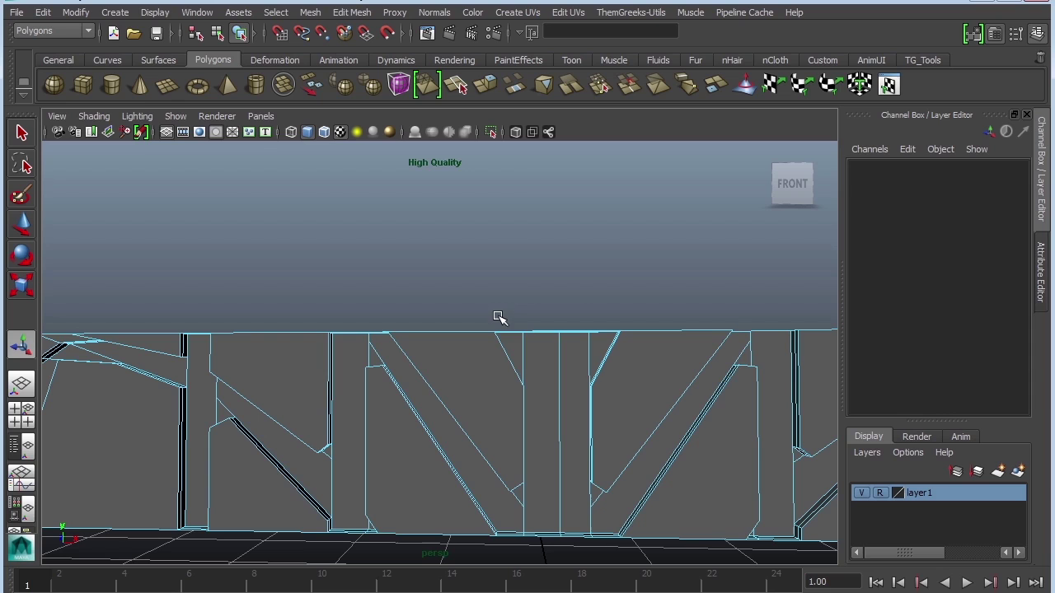
{"action": "left_click_drag", "start_coordinate": [597, 337], "coordinate": [598, 338]}
{"action": "left_click_drag", "start_coordinate": [486, 355], "coordinate": [603, 384]}
{"action": "key", "text": "Delete"}
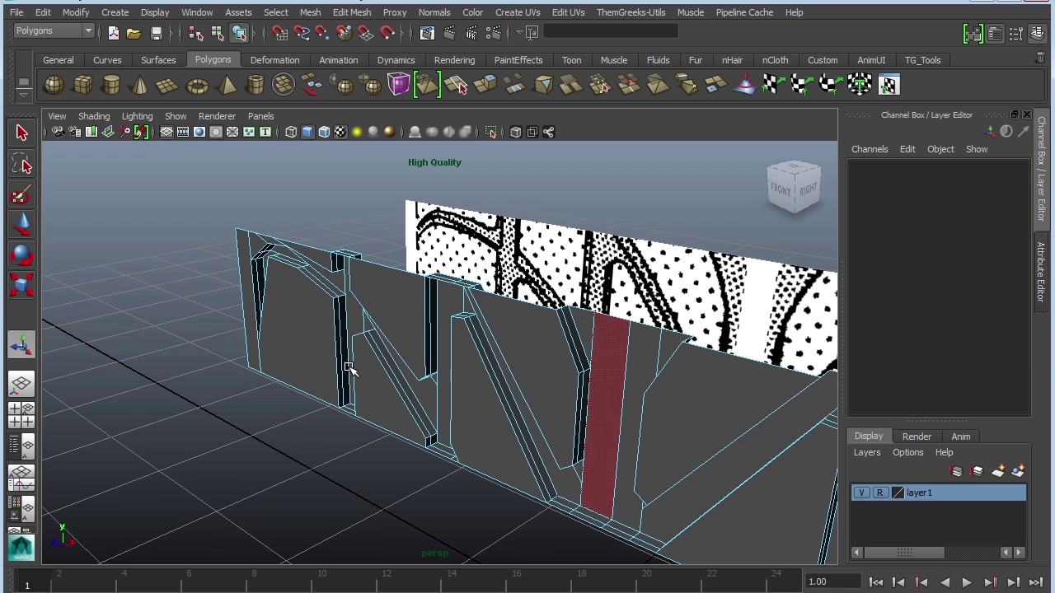
Delete the cap faces closing the top ends of the left half's two vertical grooves.
{"action": "left_click_drag", "start_coordinate": [316, 353], "coordinate": [494, 405], "text": "alt"}
{"action": "left_click_drag", "start_coordinate": [321, 347], "coordinate": [562, 372]}
{"action": "left_click_drag", "start_coordinate": [709, 416], "coordinate": [236, 378]}
{"action": "left_click_drag", "start_coordinate": [681, 291], "coordinate": [538, 337], "text": "alt"}
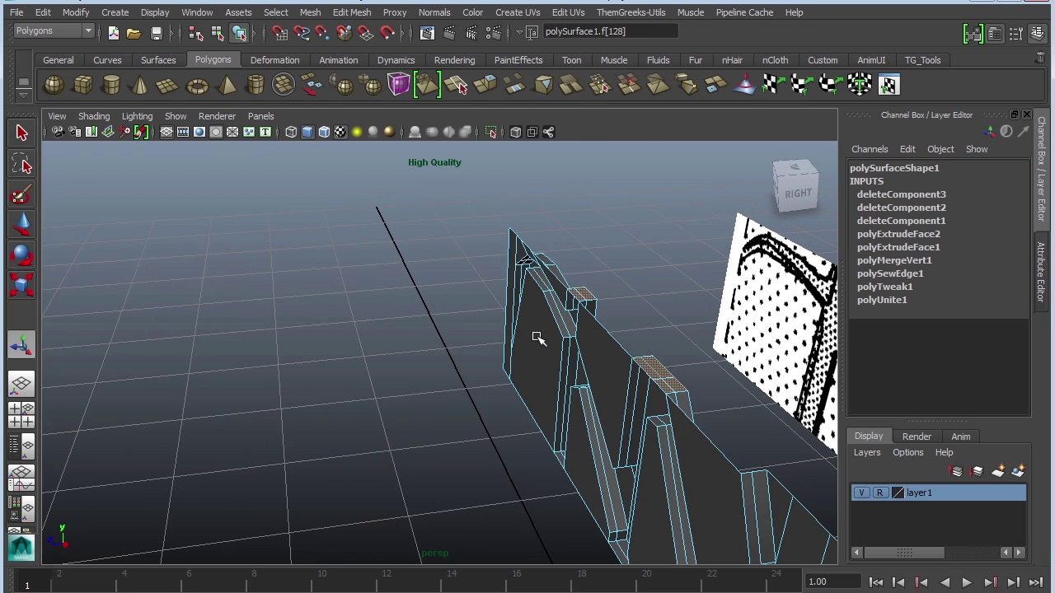
{"action": "key", "text": "Delete"}
Delete the cap faces closing the bottom end of the left half's outer vertical groove.
{"action": "left_click_drag", "start_coordinate": [512, 219], "coordinate": [639, 359], "text": "alt"}
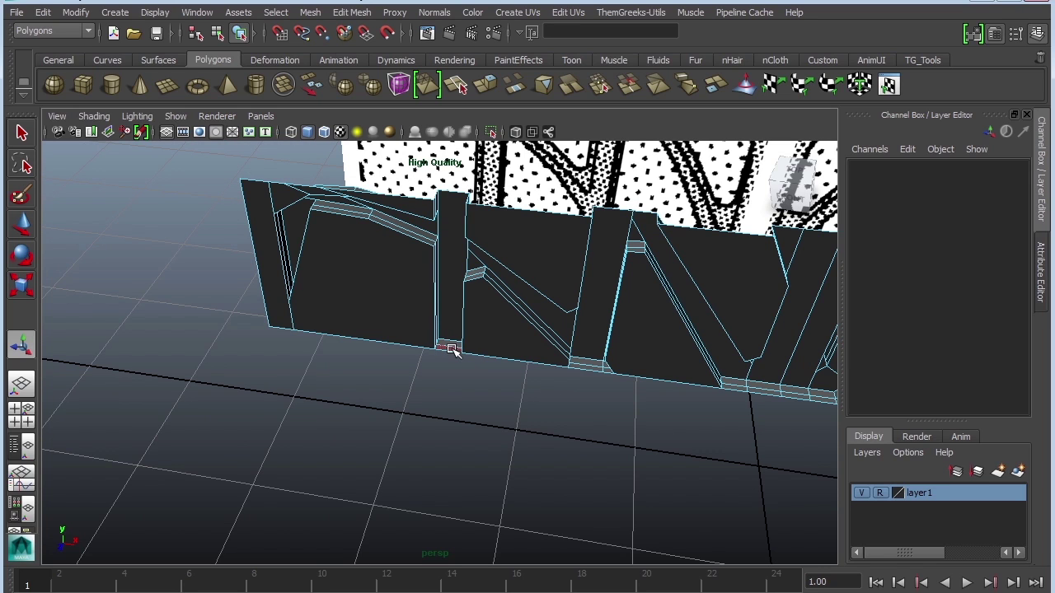
{"action": "left_click_drag", "start_coordinate": [443, 347], "coordinate": [454, 347]}
{"action": "left_click", "coordinate": [444, 375]}
{"action": "key", "text": "Delete"}
Delete the cap faces closing the bottom end of the left half's inner vertical groove, including those of the adjoining corner notch.
{"action": "middle_click_drag", "start_coordinate": [604, 426], "coordinate": [516, 434], "text": "alt"}
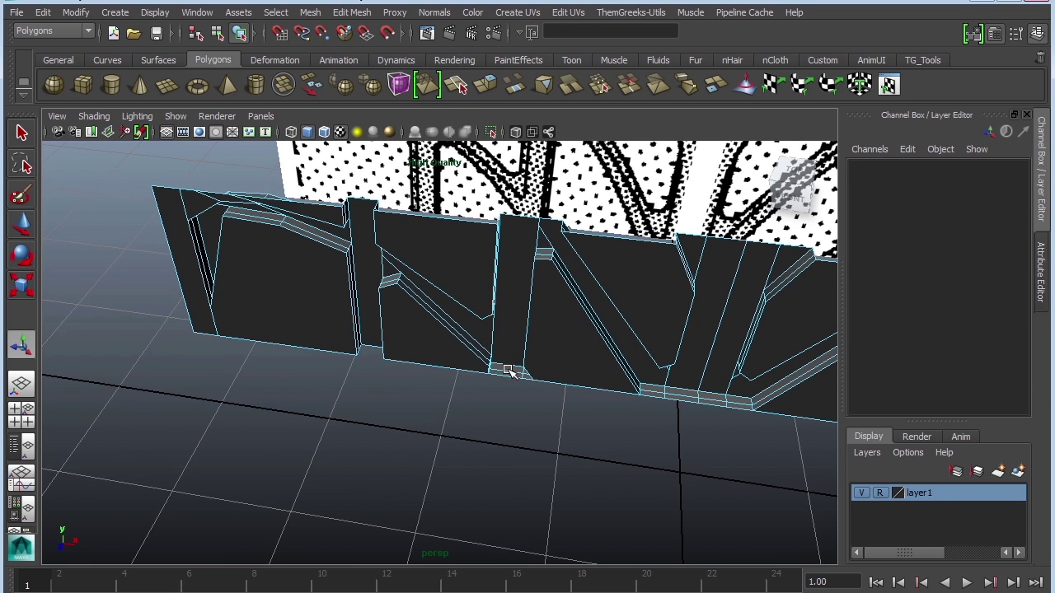
{"action": "left_click_drag", "start_coordinate": [508, 370], "coordinate": [512, 374]}
{"action": "key", "text": "f"}
{"action": "left_click_drag", "start_coordinate": [582, 404], "coordinate": [628, 410], "text": "alt"}
{"action": "right_click_drag", "start_coordinate": [718, 386], "coordinate": [597, 351], "text": "alt"}
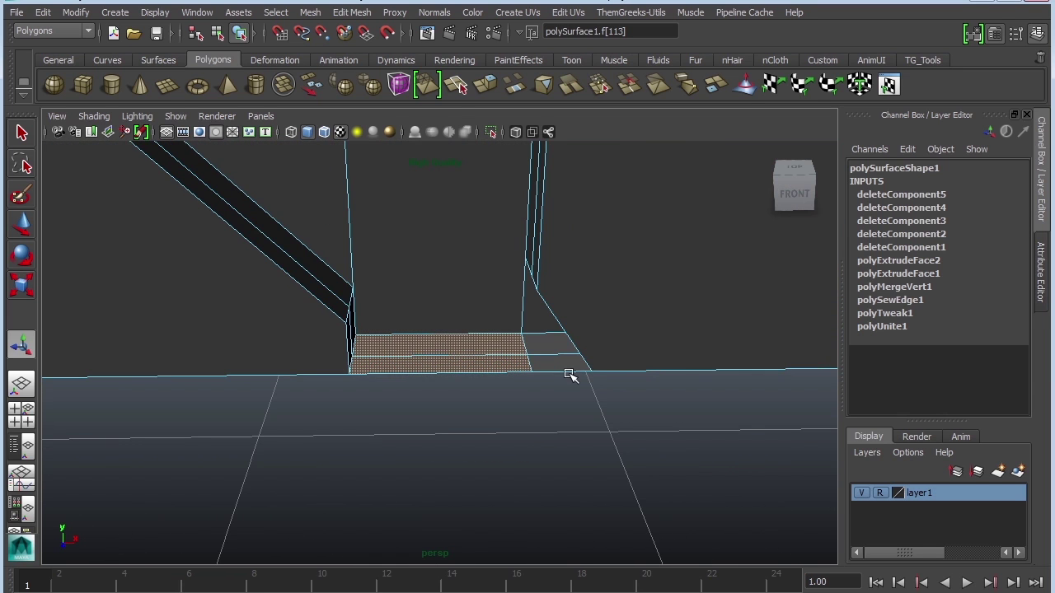
{"action": "left_click", "coordinate": [551, 342], "text": "shift"}
{"action": "key", "text": "Delete"}
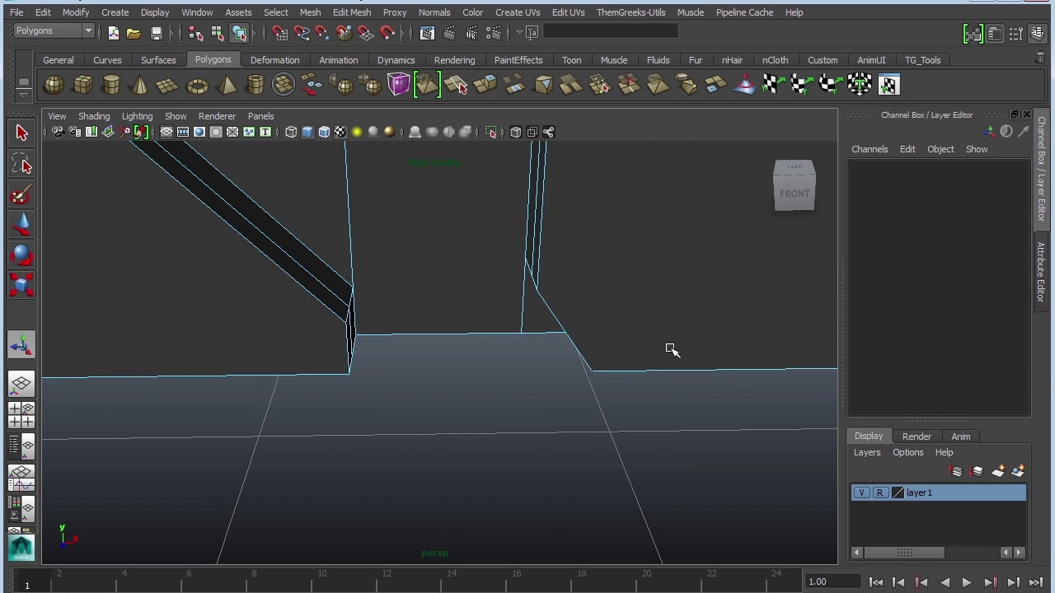
Delete the cap faces closing the bottom ends of the centre groove and the right half's two vertical grooves.
{"action": "left_click_drag", "start_coordinate": [671, 350], "coordinate": [596, 483], "text": "alt"}
{"action": "left_click_drag", "start_coordinate": [700, 459], "coordinate": [446, 346]}
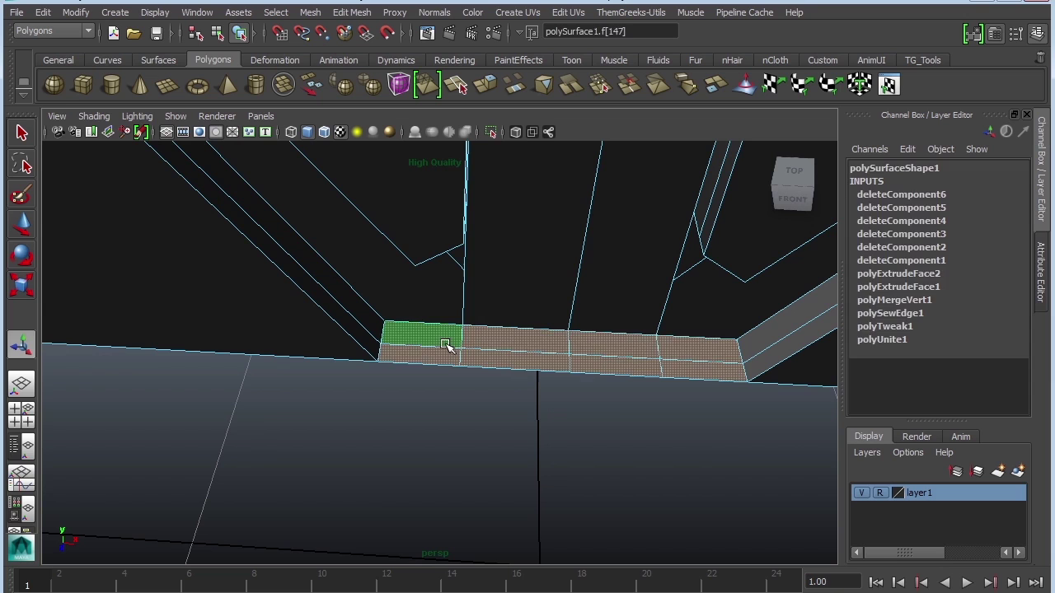
{"action": "key", "text": "Delete"}
{"action": "middle_click_drag", "start_coordinate": [675, 431], "coordinate": [74, 328], "text": "alt"}
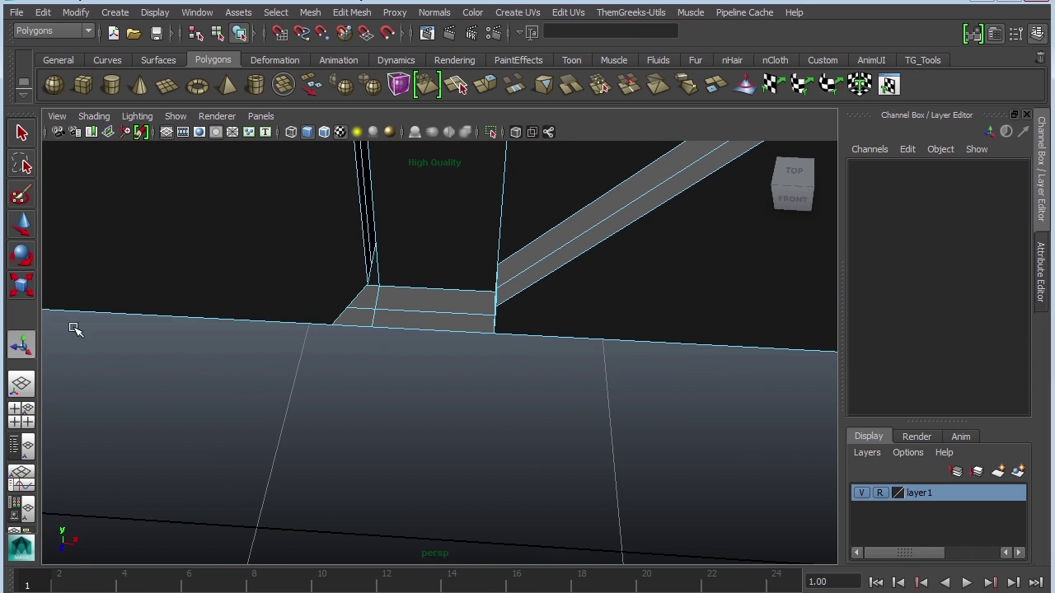
{"action": "left_click_drag", "start_coordinate": [418, 369], "coordinate": [365, 319]}
{"action": "key", "text": "Delete"}
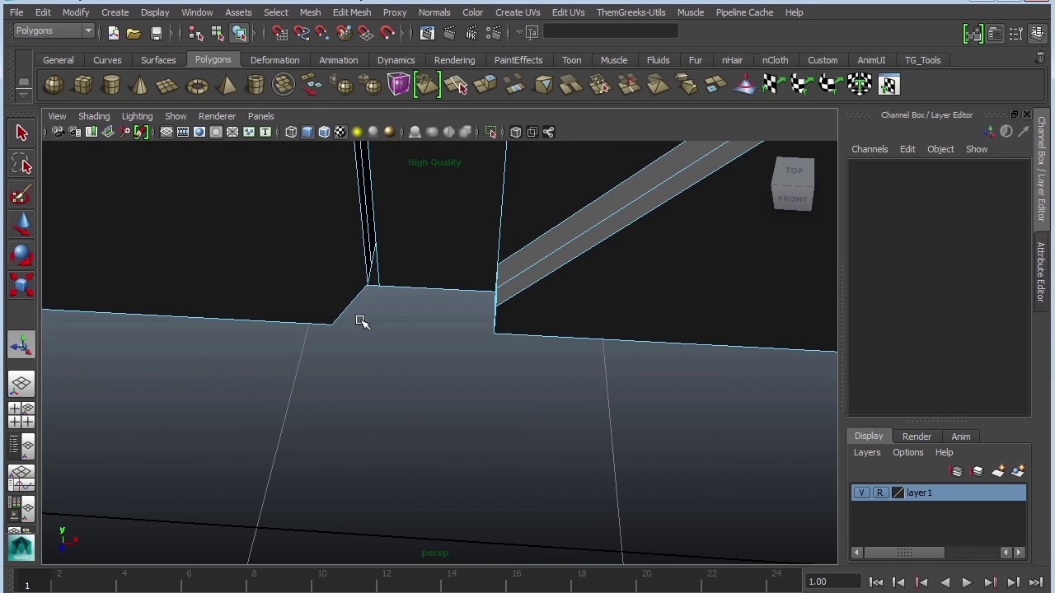
{"action": "right_click_drag", "start_coordinate": [684, 371], "coordinate": [407, 270], "text": "alt"}
{"action": "left_click_drag", "start_coordinate": [608, 381], "coordinate": [612, 347]}
{"action": "key", "text": "Delete"}
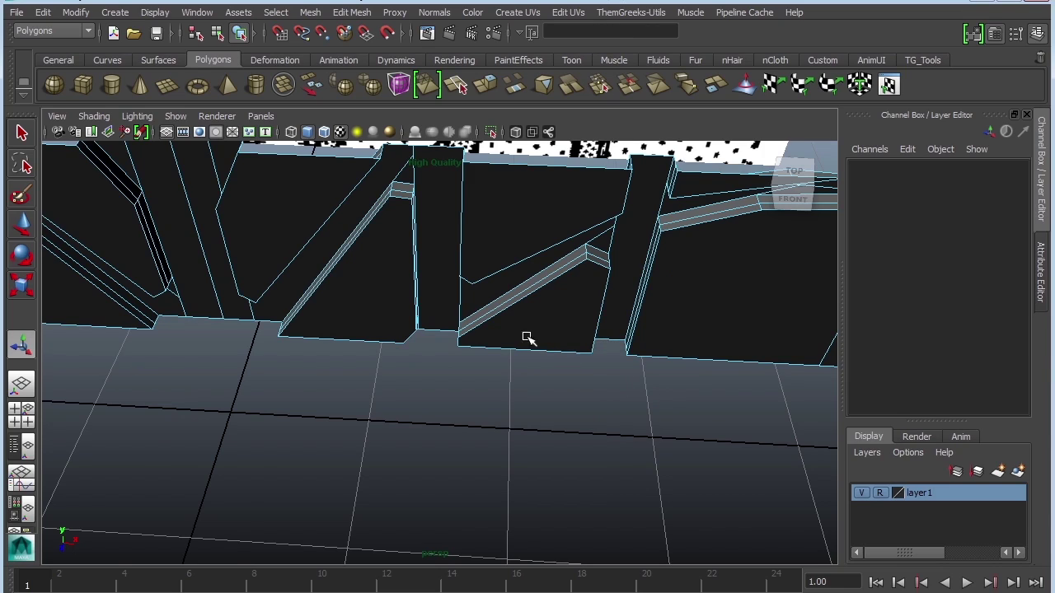
Delete the construction history of the whole tread section.
{"action": "left_click_drag", "start_coordinate": [528, 337], "coordinate": [687, 381], "text": "alt"}
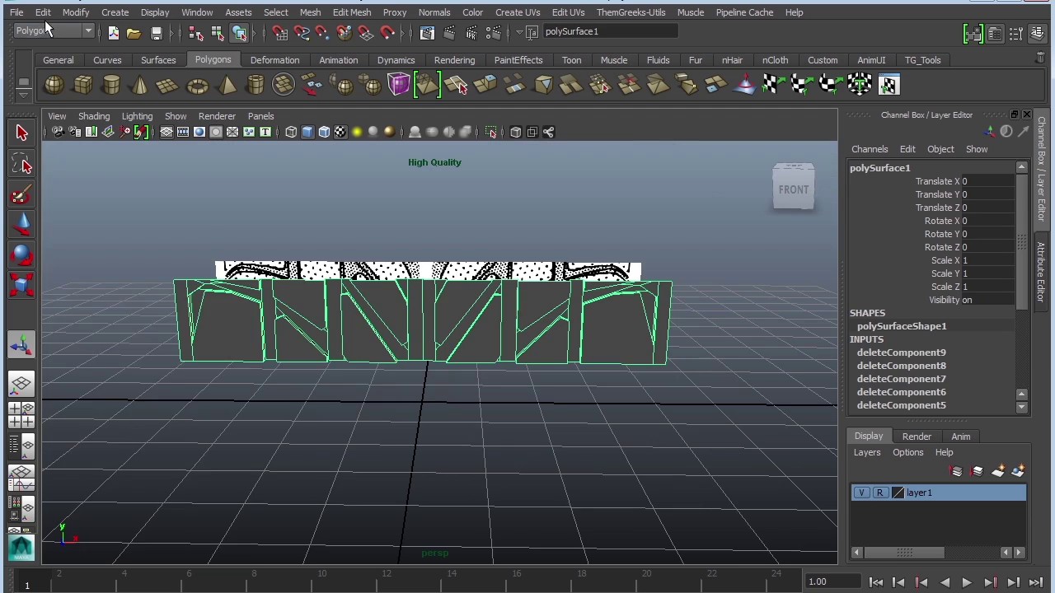
{"action": "left_click", "coordinate": [42, 15]}
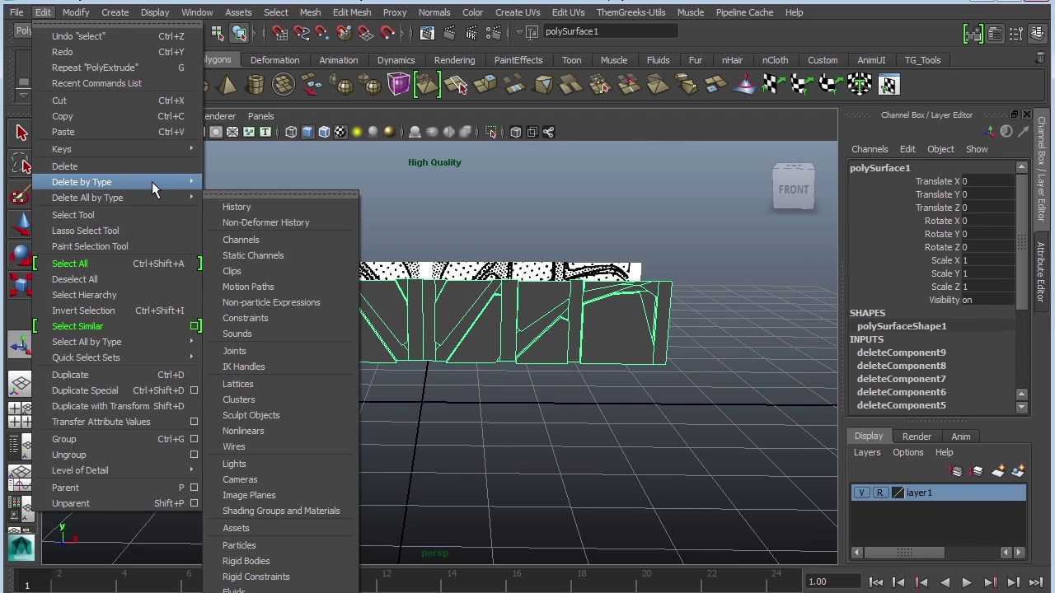
{"action": "left_click", "coordinate": [236, 192]}
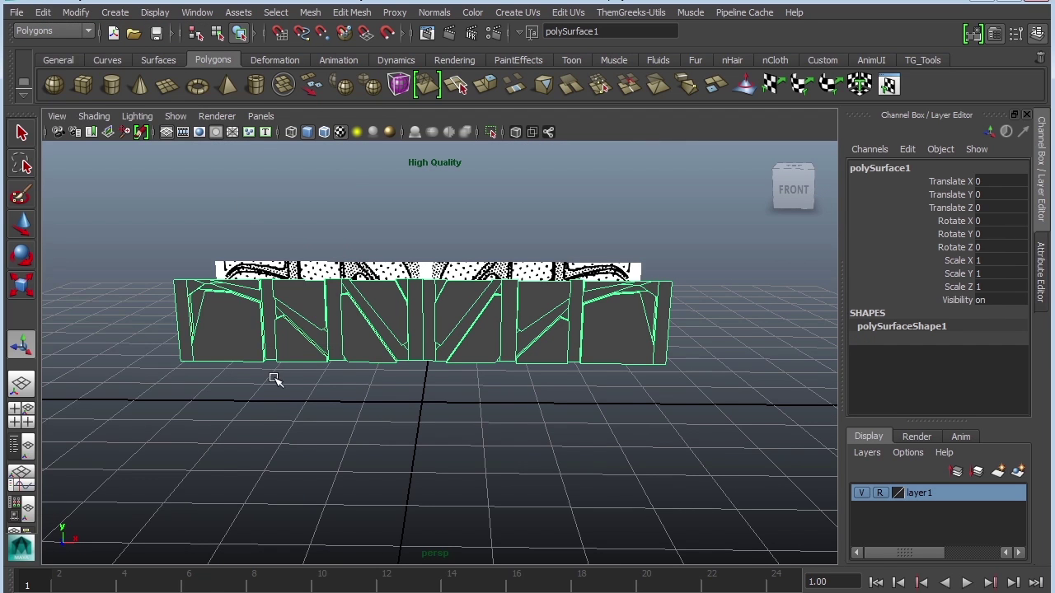
Duplicate the tread section and centre the copy's pivot.
{"action": "left_click_drag", "start_coordinate": [273, 377], "coordinate": [628, 417], "text": "alt"}
{"action": "key", "text": "ctrl+d"}
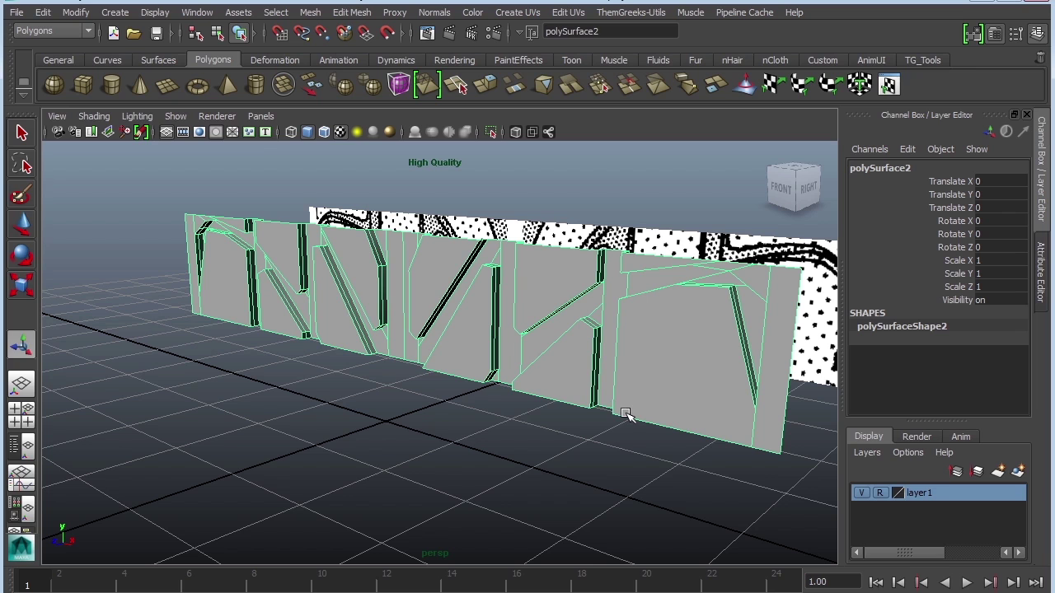
{"action": "key", "text": "w"}
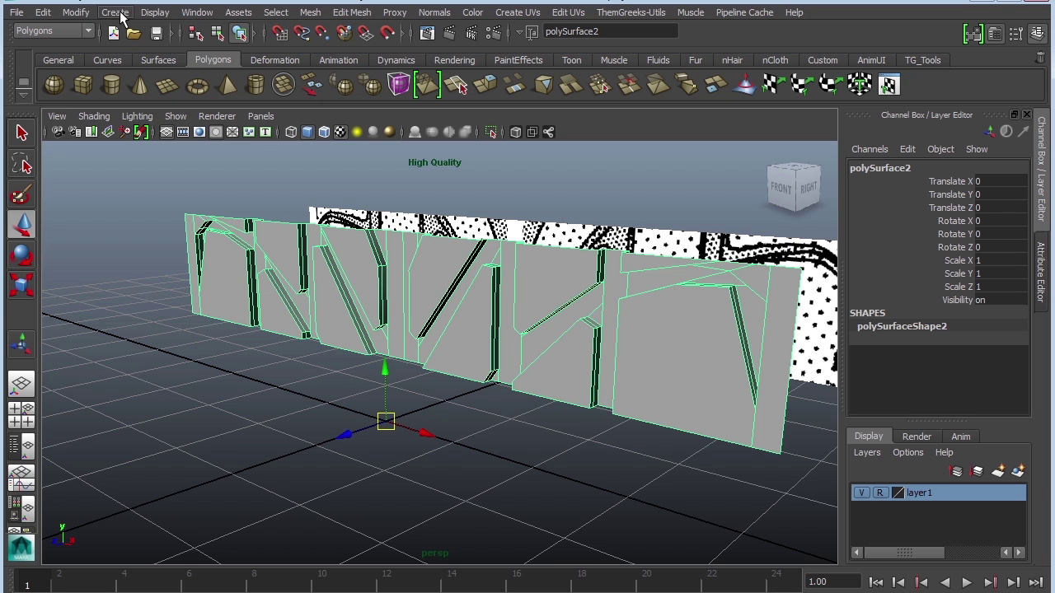
{"action": "left_click", "coordinate": [75, 13]}
{"action": "left_click", "coordinate": [125, 166]}
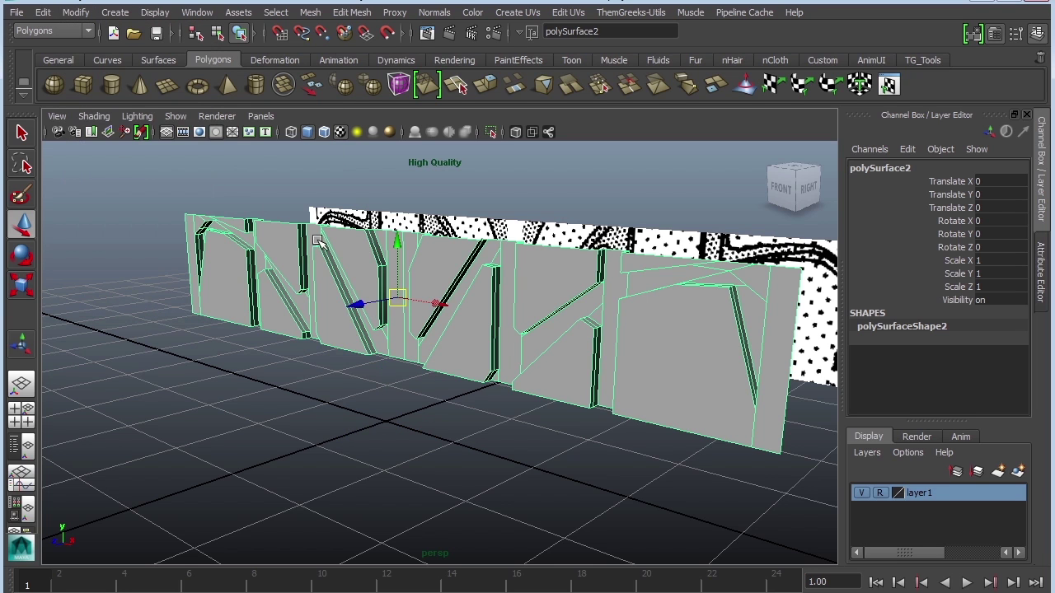
Move the copy up 1.432 units in Y so its bottom edge meets the original's top edge, checking the seam in the front view.
{"action": "left_click_drag", "start_coordinate": [398, 241], "coordinate": [409, 111]}
{"action": "key", "text": "space"}
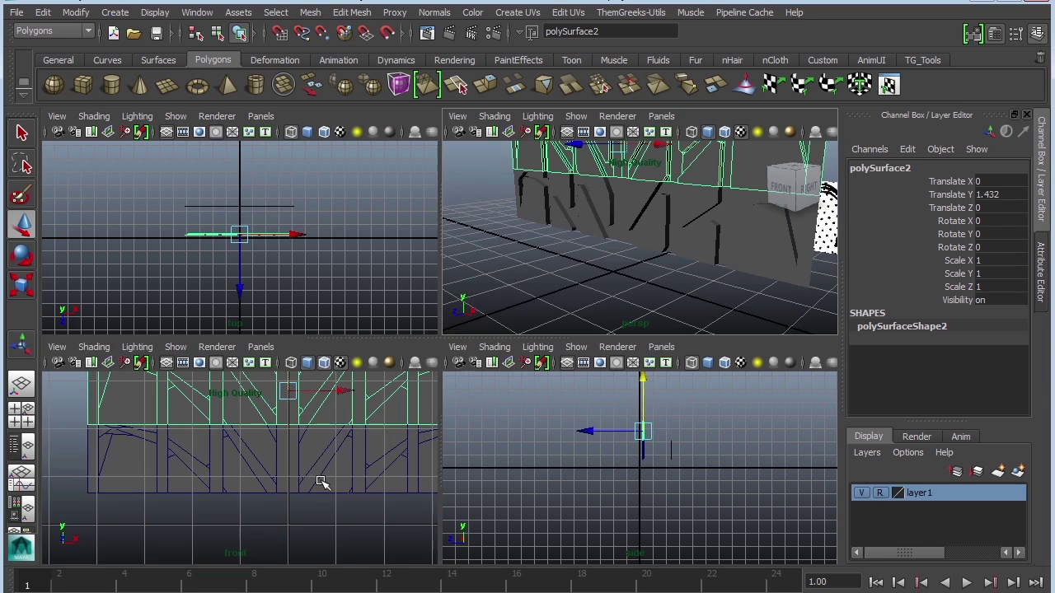
{"action": "key", "text": "space"}
{"action": "right_click_drag", "start_coordinate": [505, 428], "coordinate": [742, 459], "text": "alt"}
{"action": "middle_click_drag", "start_coordinate": [681, 359], "coordinate": [603, 454], "text": "alt"}
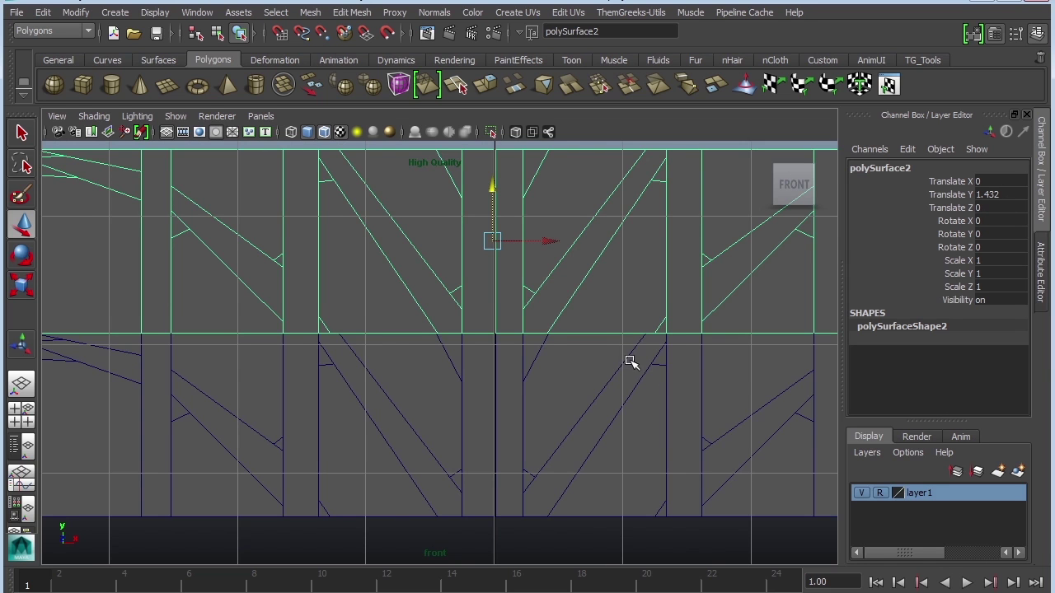
{"action": "middle_click_drag", "start_coordinate": [630, 361], "coordinate": [562, 388], "text": "alt"}
{"action": "right_click_drag", "start_coordinate": [562, 388], "coordinate": [788, 513], "text": "alt"}
{"action": "middle_click_drag", "start_coordinate": [659, 422], "coordinate": [626, 430], "text": "alt"}
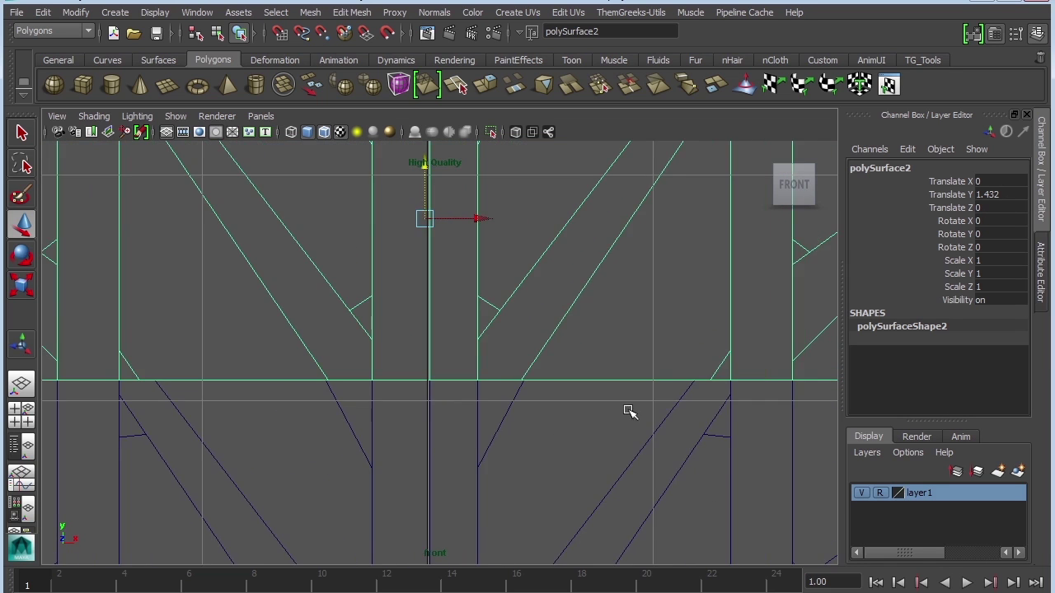
{"action": "right_click_drag", "start_coordinate": [628, 409], "coordinate": [871, 560], "text": "alt"}
{"action": "right_click_drag", "start_coordinate": [626, 451], "coordinate": [662, 503], "text": "alt"}
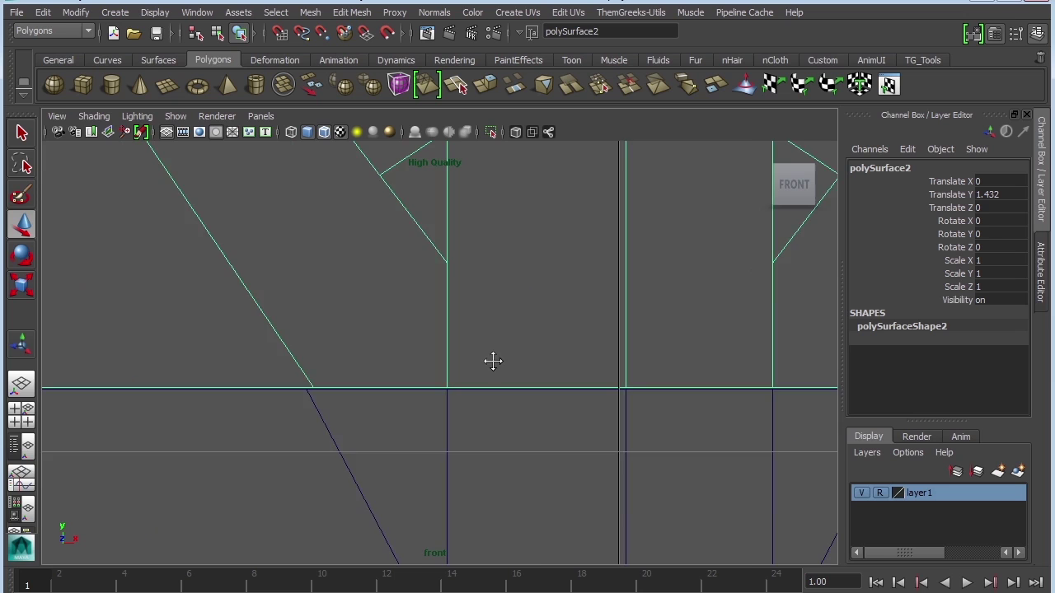
Slide the original's top-edge vertex just left of the centre groove horizontally onto the end of the copy's diagonal edge.
{"action": "middle_click_drag", "start_coordinate": [492, 361], "coordinate": [625, 343], "text": "alt"}
{"action": "right_click_drag", "start_coordinate": [494, 353], "coordinate": [648, 415], "text": "alt"}
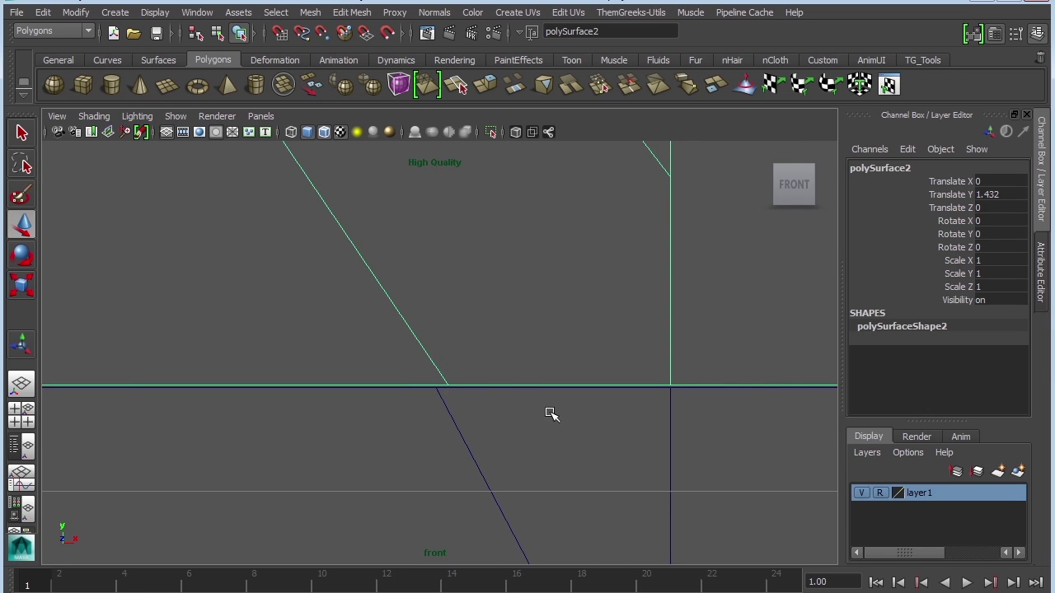
{"action": "middle_click_drag", "start_coordinate": [550, 414], "coordinate": [588, 355], "text": "alt"}
{"action": "right_click_drag", "start_coordinate": [533, 358], "coordinate": [468, 353]}
{"action": "left_click", "coordinate": [536, 365]}
{"action": "left_click_drag", "start_coordinate": [496, 319], "coordinate": [583, 329]}
{"action": "left_click", "coordinate": [579, 331]}
{"action": "key", "text": "ctrl+z"}
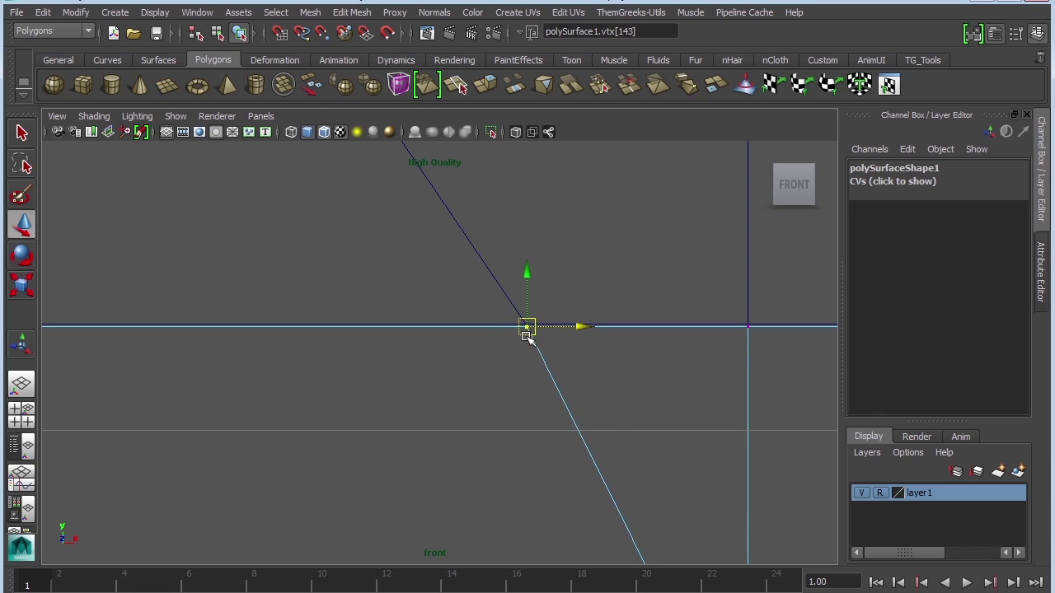
Slide the top-edge vertex of the left half's long diagonal groove horizontally onto the copy's corner notch edge.
{"action": "mouse_move", "coordinate": [230, 403]}
{"action": "middle_mouse_down", "text": "alt"}
{"action": "mouse_move", "coordinate": [633, 414]}
{"action": "mouse_move", "coordinate": [503, 405]}
{"action": "middle_mouse_up", "text": "alt"}
{"action": "middle_click_drag", "start_coordinate": [251, 386], "coordinate": [427, 362], "text": "alt"}
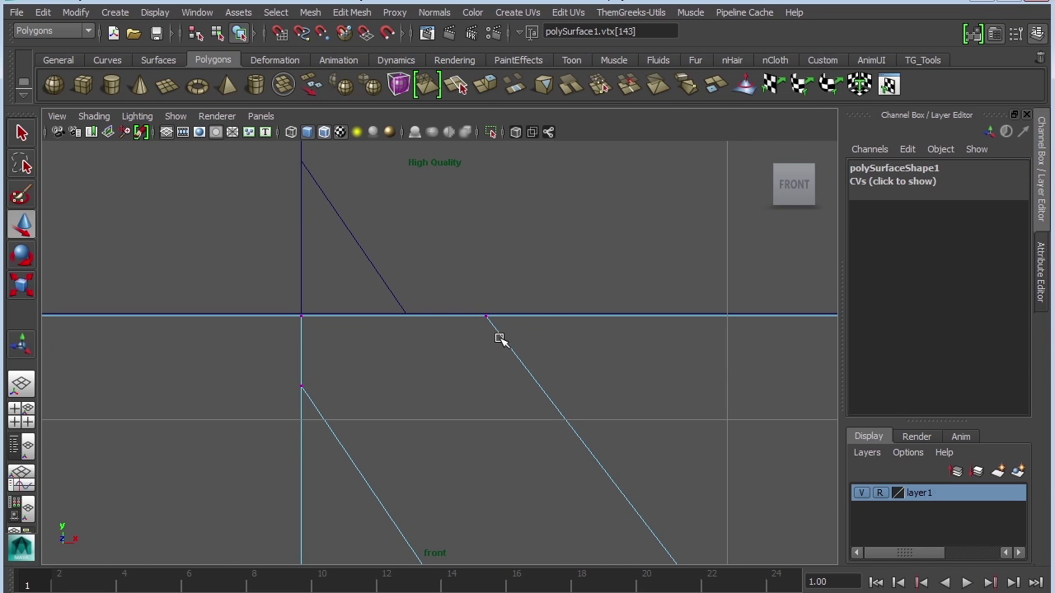
{"action": "left_click_drag", "start_coordinate": [511, 332], "coordinate": [387, 306]}
{"action": "left_click_drag", "start_coordinate": [550, 326], "coordinate": [464, 313]}
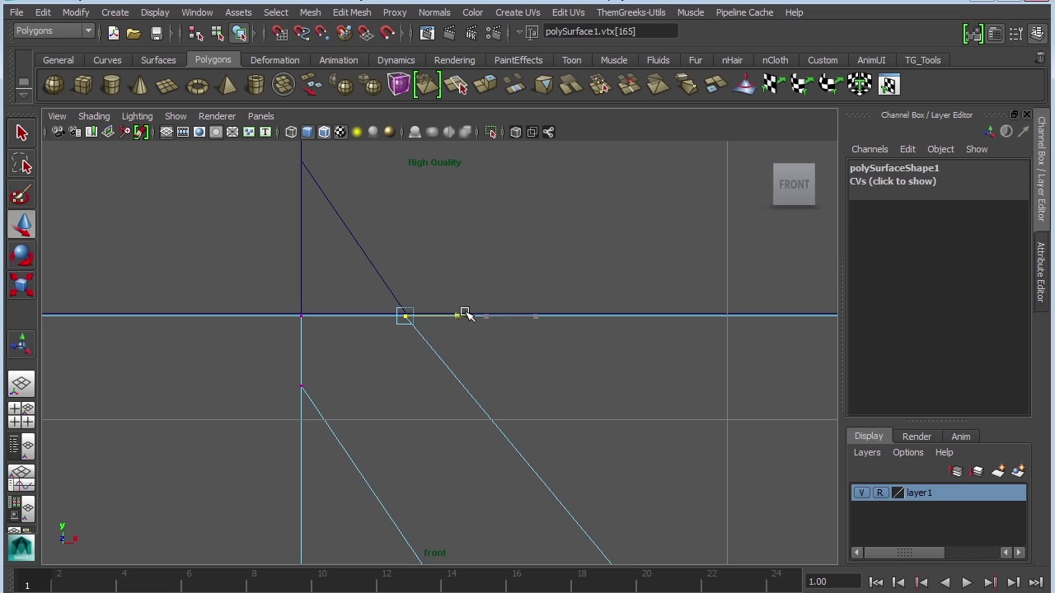
Delete the original's two slanted edges linking the left outer curved groove to the top border.
{"action": "middle_click_drag", "start_coordinate": [249, 407], "coordinate": [577, 423], "text": "alt"}
{"action": "middle_click_drag", "start_coordinate": [336, 404], "coordinate": [304, 392], "text": "alt"}
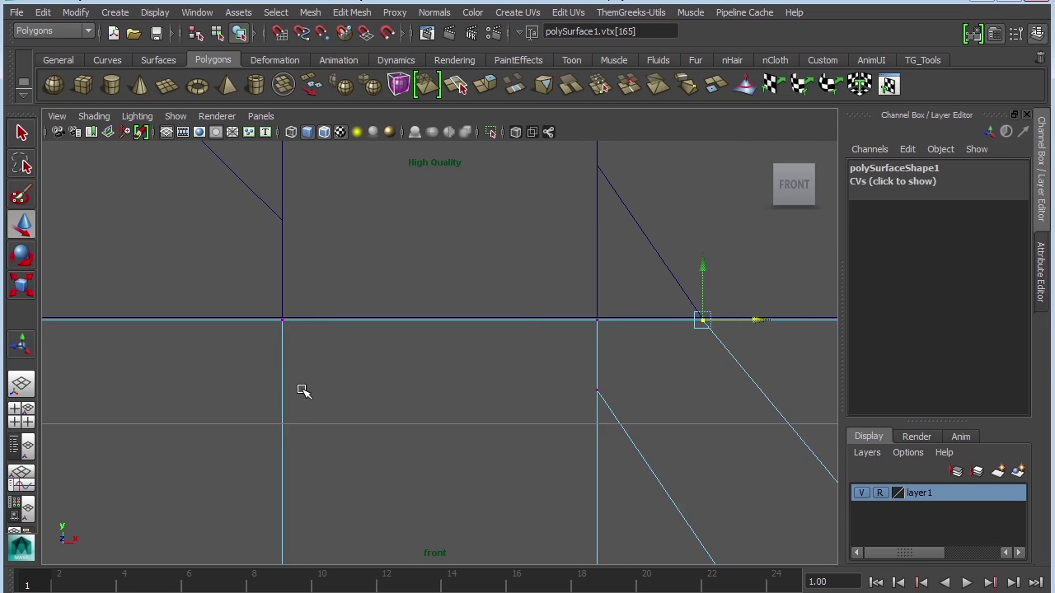
{"action": "middle_click_drag", "start_coordinate": [723, 373], "coordinate": [654, 373], "text": "alt"}
{"action": "middle_click_drag", "start_coordinate": [222, 416], "coordinate": [592, 394], "text": "alt"}
{"action": "middle_click_drag", "start_coordinate": [211, 400], "coordinate": [605, 392], "text": "alt"}
{"action": "mouse_move", "coordinate": [247, 382]}
{"action": "middle_mouse_down", "text": "alt"}
{"action": "mouse_move", "coordinate": [562, 403]}
{"action": "mouse_move", "coordinate": [521, 395]}
{"action": "middle_mouse_up", "text": "alt"}
{"action": "middle_click_drag", "start_coordinate": [257, 432], "coordinate": [570, 415], "text": "alt"}
{"action": "mouse_move", "coordinate": [245, 411]}
{"action": "middle_mouse_down", "text": "alt"}
{"action": "mouse_move", "coordinate": [523, 402]}
{"action": "mouse_move", "coordinate": [527, 383]}
{"action": "middle_mouse_up", "text": "alt"}
{"action": "middle_click_drag", "start_coordinate": [313, 359], "coordinate": [557, 370], "text": "alt"}
{"action": "mouse_move", "coordinate": [659, 354]}
{"action": "right_mouse_down", "text": "alt"}
{"action": "mouse_move", "coordinate": [466, 335]}
{"action": "mouse_move", "coordinate": [542, 377]}
{"action": "mouse_move", "coordinate": [669, 398]}
{"action": "mouse_move", "coordinate": [741, 424]}
{"action": "right_mouse_up", "text": "alt"}
{"action": "middle_click_drag", "start_coordinate": [730, 433], "coordinate": [690, 457], "text": "alt"}
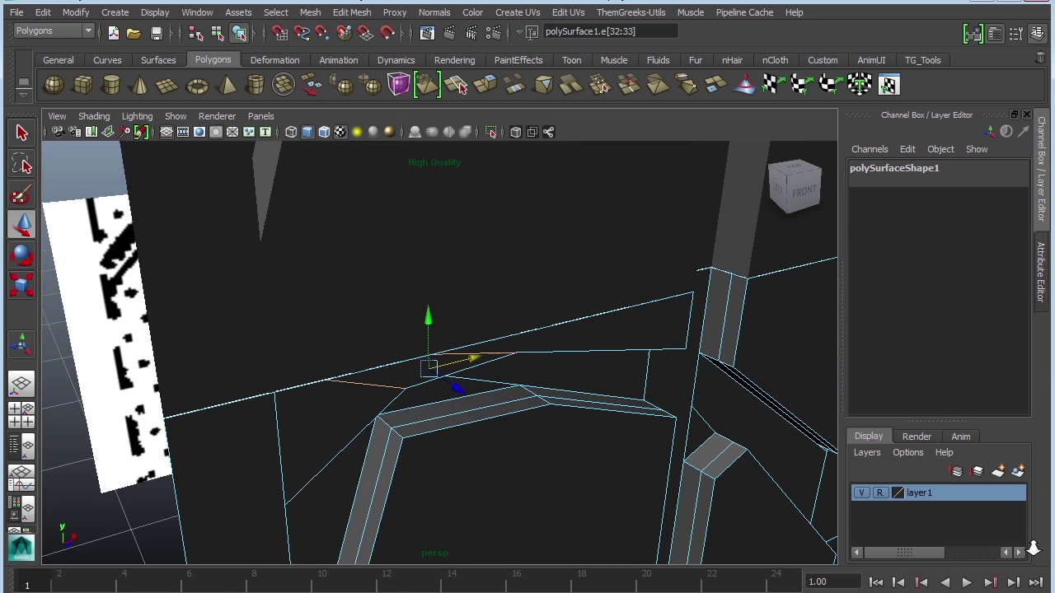
{"action": "left_click_drag", "start_coordinate": [601, 412], "coordinate": [622, 397], "text": "alt"}
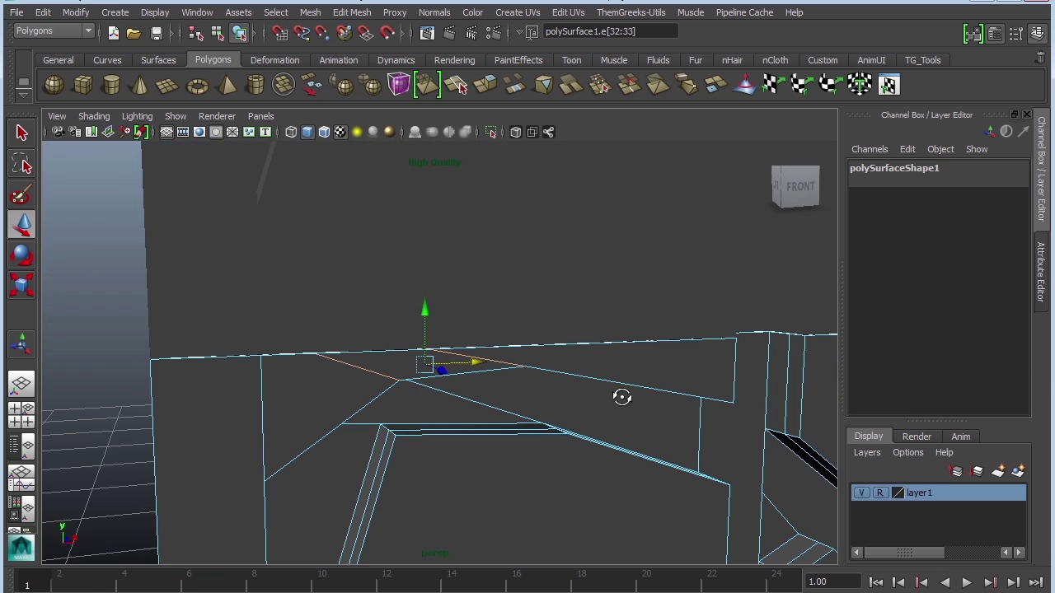
{"action": "left_click_drag", "start_coordinate": [503, 375], "coordinate": [523, 370], "text": "alt"}
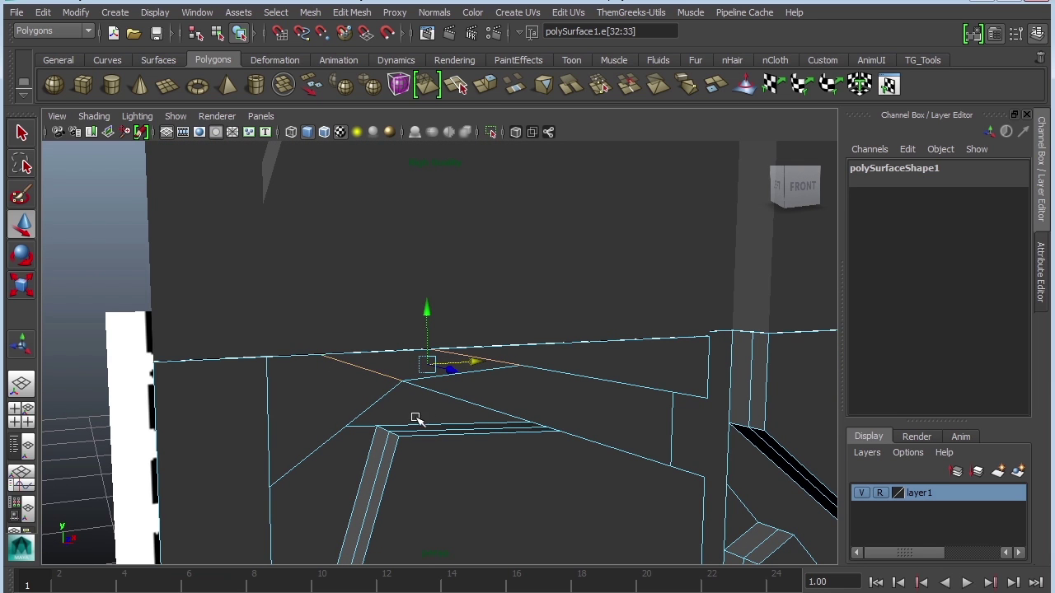
{"action": "left_click_drag", "start_coordinate": [415, 419], "coordinate": [524, 382], "text": "alt"}
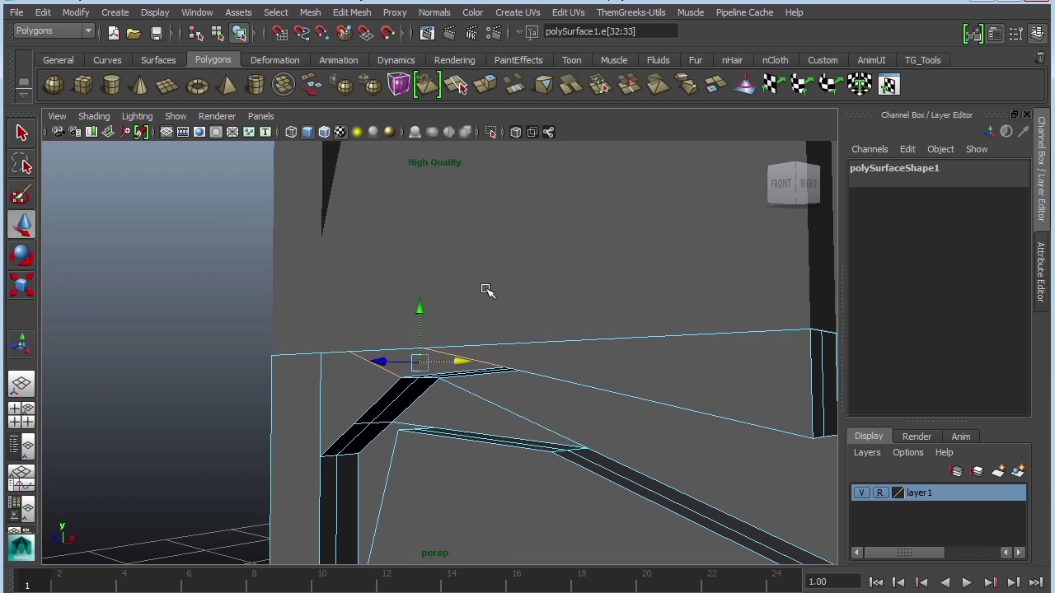
{"action": "left_click", "coordinate": [349, 12]}
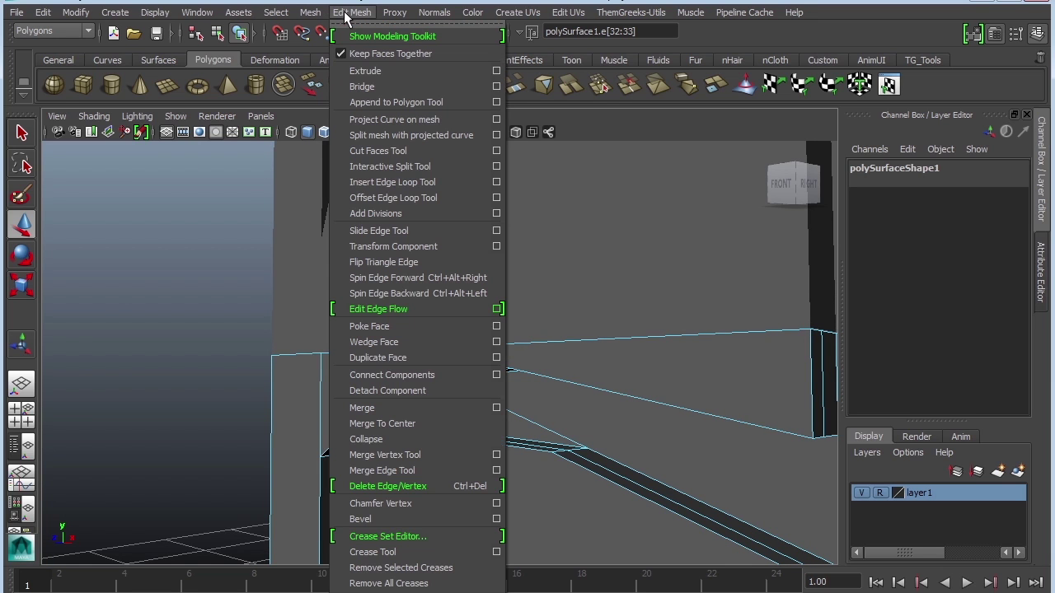
{"action": "left_click", "coordinate": [366, 487]}
In the front view, slide the top-edge vertex of the right half's long diagonal groove horizontally onto the copy's corner notch edge.
{"action": "left_click_drag", "start_coordinate": [626, 438], "coordinate": [731, 419], "text": "alt"}
{"action": "middle_click_drag", "start_coordinate": [731, 419], "coordinate": [386, 362], "text": "alt"}
{"action": "middle_click_drag", "start_coordinate": [288, 334], "coordinate": [611, 365], "text": "alt"}
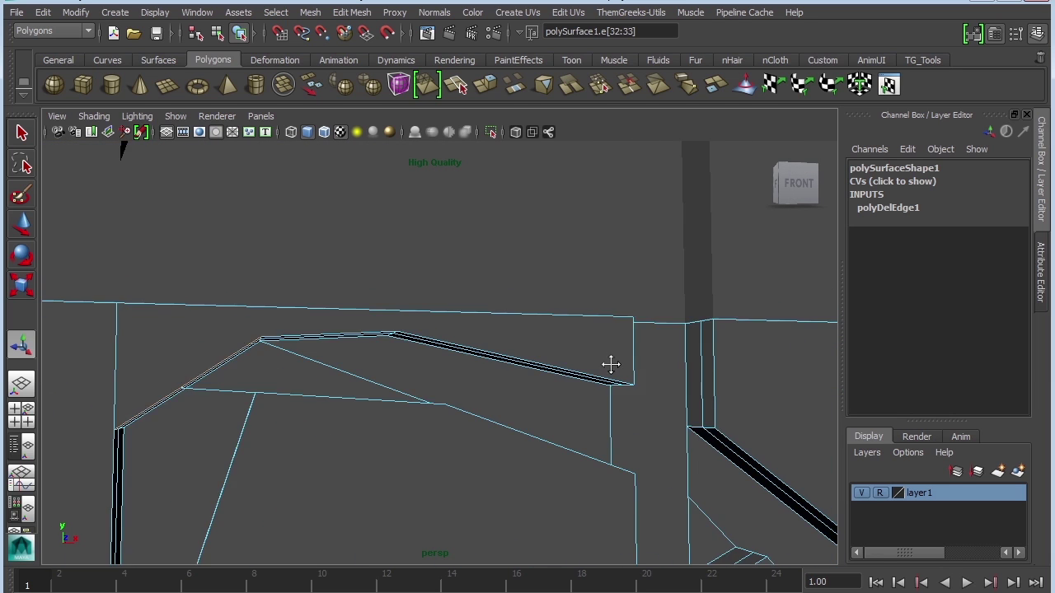
{"action": "mouse_move", "coordinate": [610, 365]}
{"action": "left_mouse_down", "text": "alt"}
{"action": "mouse_move", "coordinate": [690, 393]}
{"action": "mouse_move", "coordinate": [341, 322]}
{"action": "mouse_move", "coordinate": [526, 365]}
{"action": "mouse_move", "coordinate": [618, 348]}
{"action": "mouse_move", "coordinate": [600, 357]}
{"action": "left_mouse_up", "text": "alt"}
{"action": "key", "text": "space"}
{"action": "key", "text": "space"}
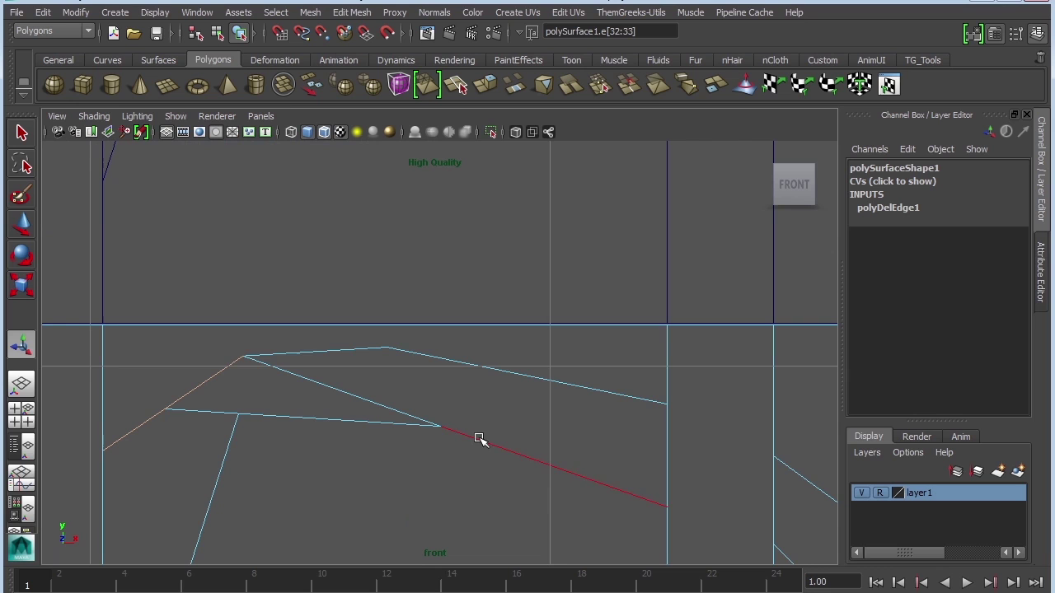
{"action": "middle_click_drag", "start_coordinate": [695, 407], "coordinate": [218, 385], "text": "alt"}
{"action": "middle_click_drag", "start_coordinate": [711, 375], "coordinate": [757, 431], "text": "alt"}
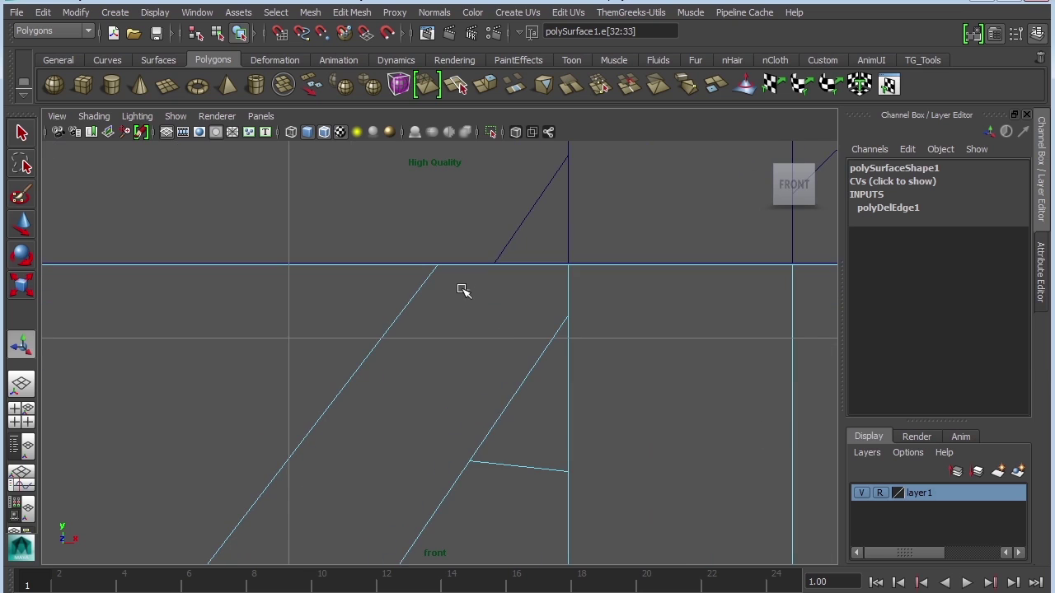
{"action": "left_click_drag", "start_coordinate": [439, 280], "coordinate": [430, 247]}
{"action": "key", "text": "w"}
{"action": "left_click_drag", "start_coordinate": [495, 266], "coordinate": [545, 272]}
{"action": "right_click_drag", "start_coordinate": [619, 332], "coordinate": [751, 407], "text": "alt"}
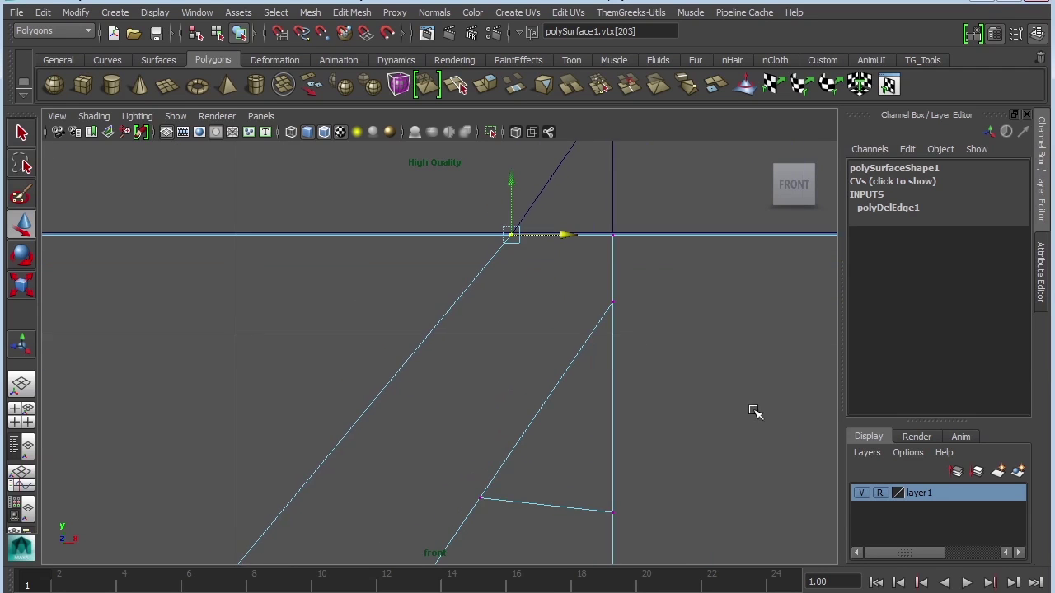
Delete the original's two slanted edges linking the right outer curved groove to the top border.
{"action": "middle_click_drag", "start_coordinate": [773, 359], "coordinate": [525, 430], "text": "alt"}
{"action": "middle_click_drag", "start_coordinate": [698, 359], "coordinate": [348, 394], "text": "alt"}
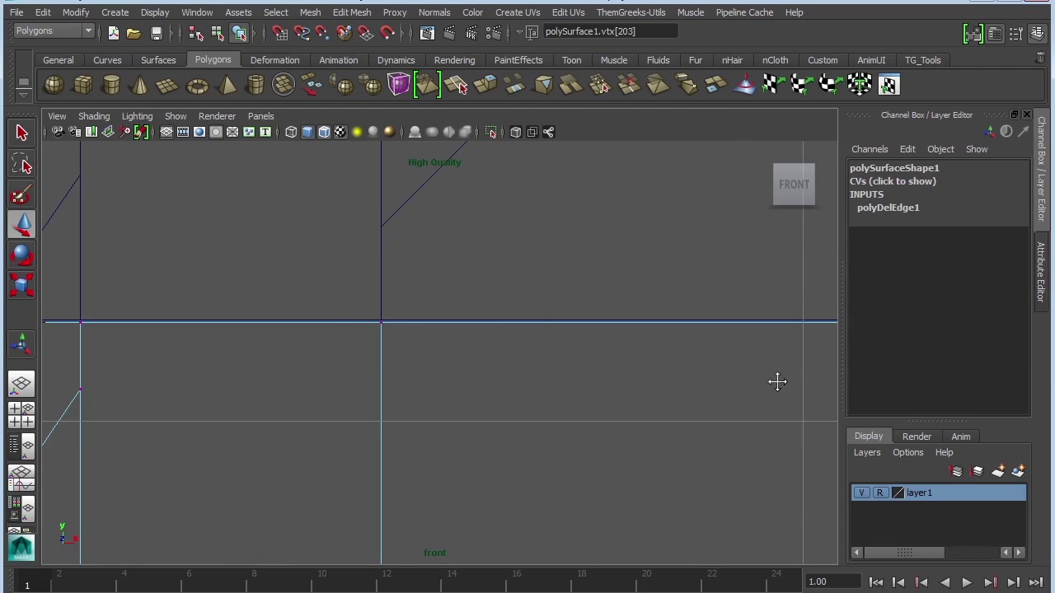
{"action": "middle_click_drag", "start_coordinate": [777, 381], "coordinate": [217, 342], "text": "alt"}
{"action": "middle_click_drag", "start_coordinate": [794, 361], "coordinate": [420, 352], "text": "alt"}
{"action": "middle_click_drag", "start_coordinate": [748, 346], "coordinate": [369, 355], "text": "alt"}
{"action": "mouse_move", "coordinate": [664, 353]}
{"action": "middle_mouse_down", "text": "alt"}
{"action": "mouse_move", "coordinate": [249, 359]}
{"action": "mouse_move", "coordinate": [523, 356]}
{"action": "mouse_move", "coordinate": [468, 351]}
{"action": "middle_mouse_up", "text": "alt"}
{"action": "mouse_move", "coordinate": [701, 281]}
{"action": "middle_mouse_down", "text": "alt"}
{"action": "mouse_move", "coordinate": [664, 346]}
{"action": "mouse_move", "coordinate": [643, 342]}
{"action": "middle_mouse_up", "text": "alt"}
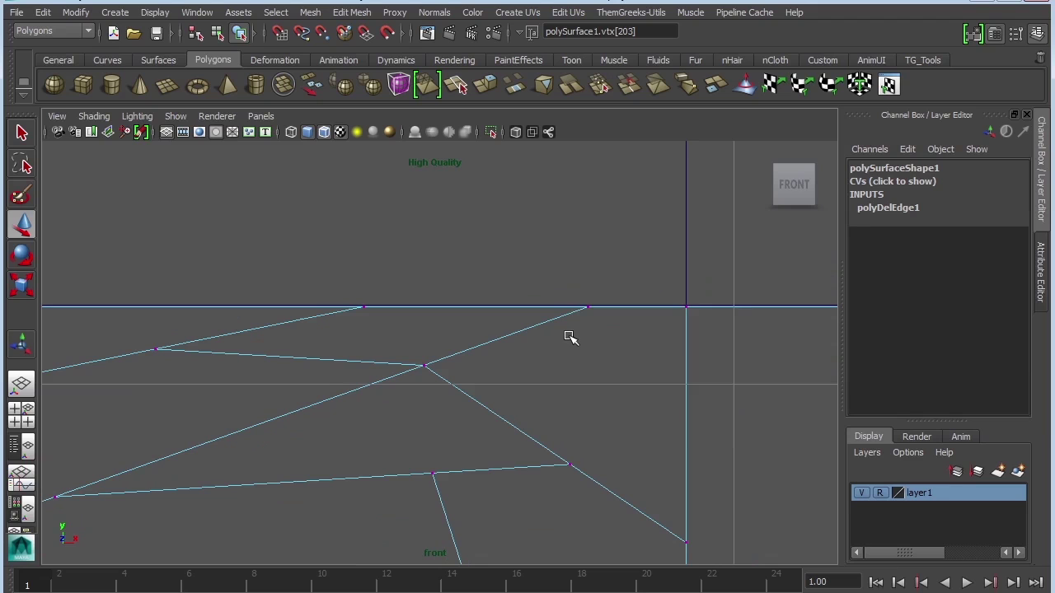
{"action": "right_click_drag", "start_coordinate": [560, 316], "coordinate": [561, 292]}
{"action": "left_click", "coordinate": [546, 322]}
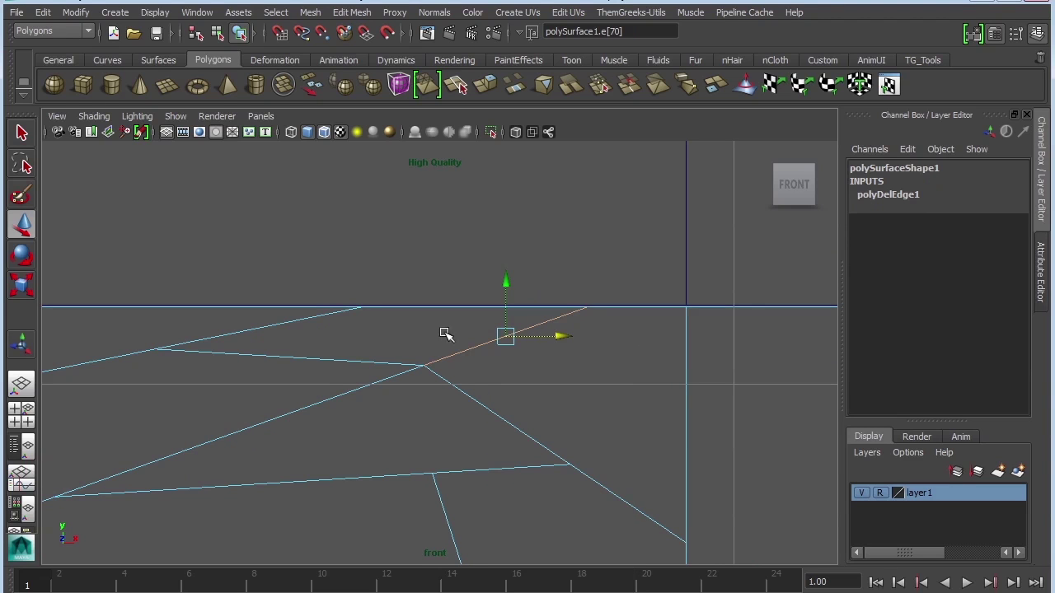
{"action": "left_click", "coordinate": [290, 319], "text": "shift"}
{"action": "left_click", "coordinate": [352, 12]}
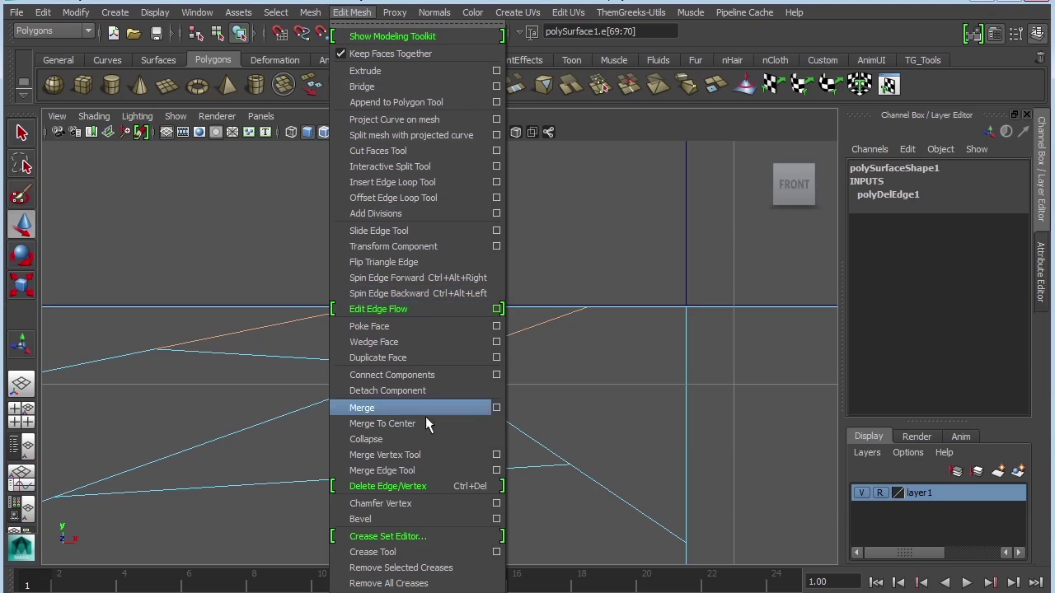
{"action": "left_click", "coordinate": [422, 486]}
Return the original tread section to object mode and show it in the perspective view.
{"action": "right_click_drag", "start_coordinate": [676, 418], "coordinate": [402, 365], "text": "alt"}
{"action": "key", "text": "F8"}
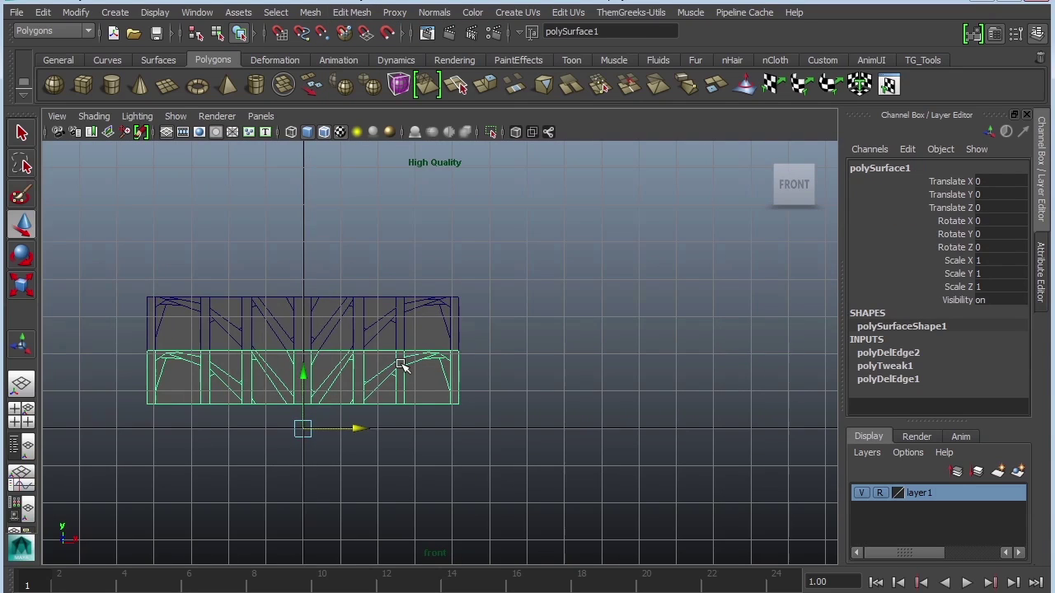
{"action": "scroll", "coordinate": [401, 365], "scroll_direction": "up", "scroll_amount": 6}
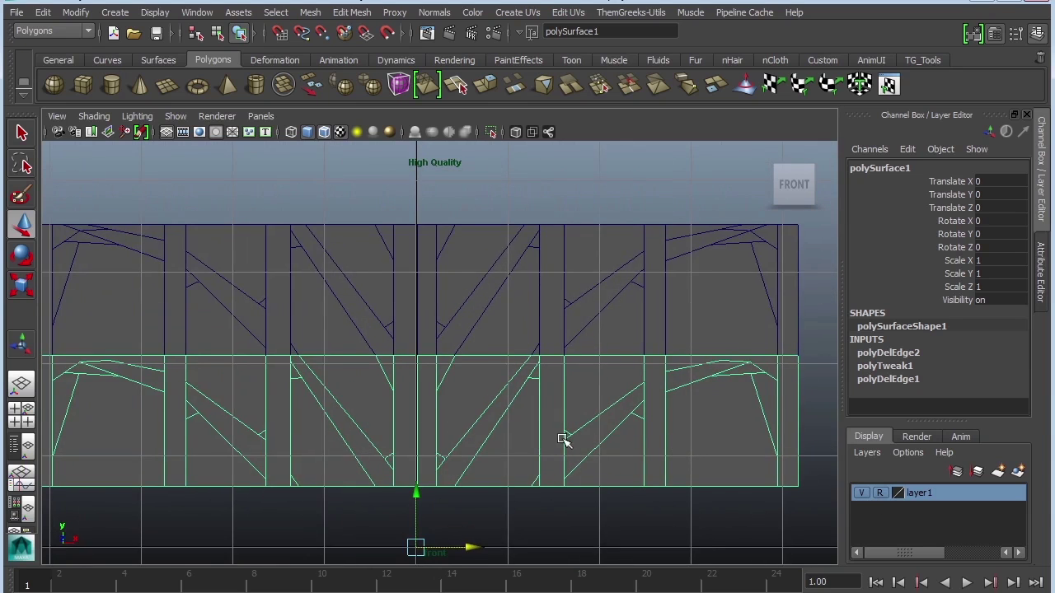
{"action": "scroll", "coordinate": [576, 438], "scroll_direction": "down", "scroll_amount": 2}
{"action": "key", "text": "space"}
{"action": "key", "text": "space"}
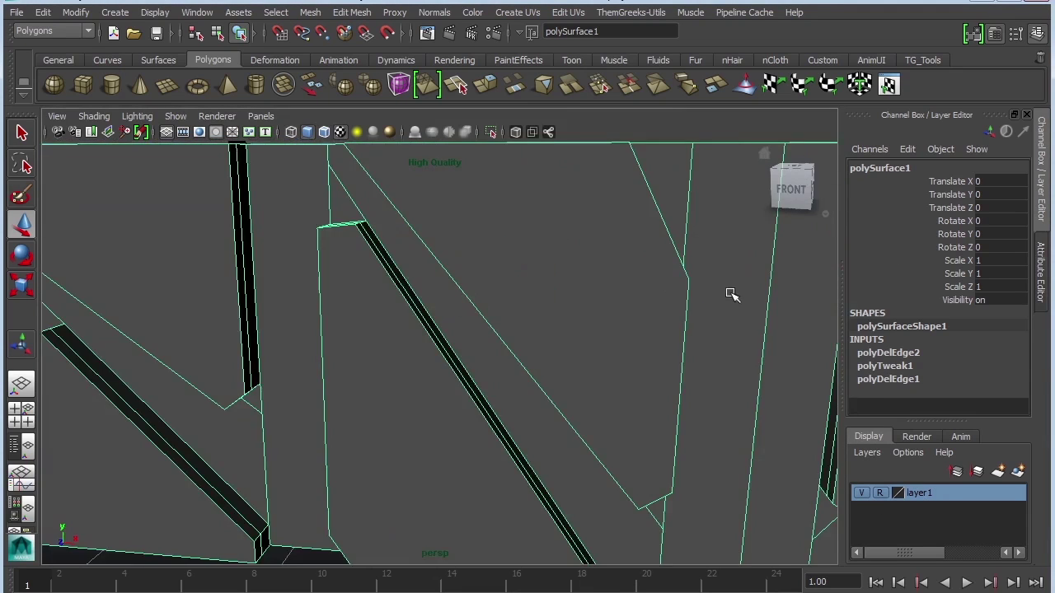
Check the Translate Y value of the upper tread copy and delete that copy.
{"action": "right_click_drag", "start_coordinate": [731, 293], "coordinate": [358, 266], "text": "alt"}
{"action": "left_click", "coordinate": [409, 234]}
{"action": "left_click", "coordinate": [632, 338]}
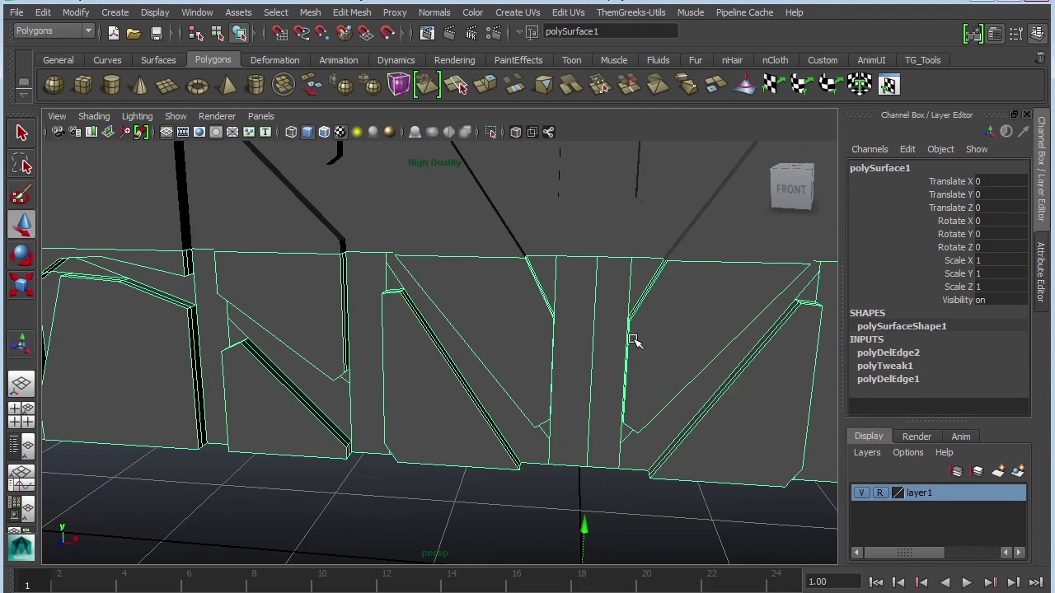
{"action": "left_click", "coordinate": [714, 229]}
{"action": "left_click", "coordinate": [1005, 196]}
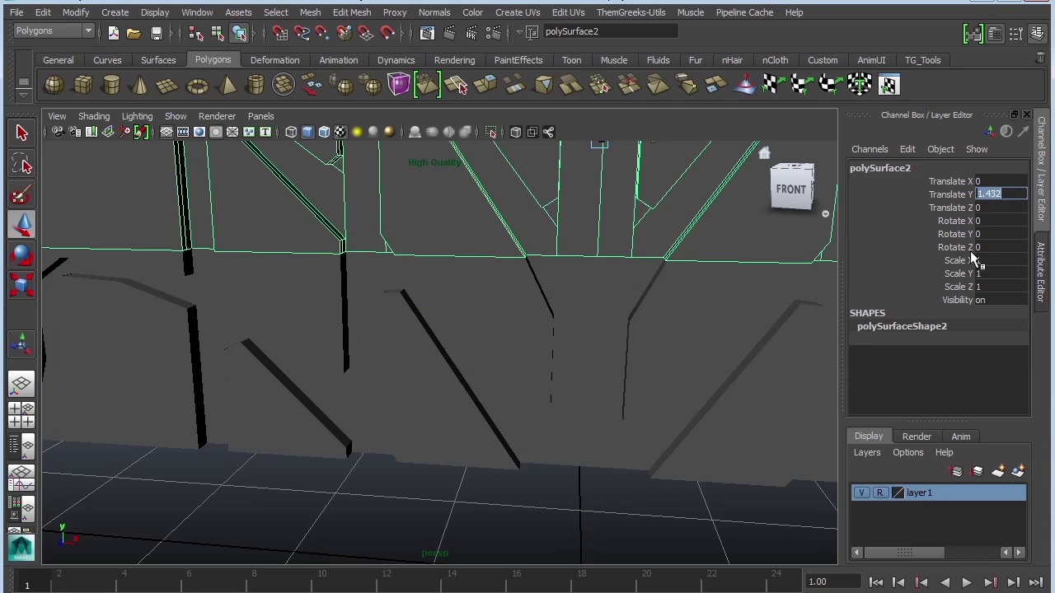
{"action": "left_click", "coordinate": [663, 225]}
{"action": "key", "text": "Delete"}
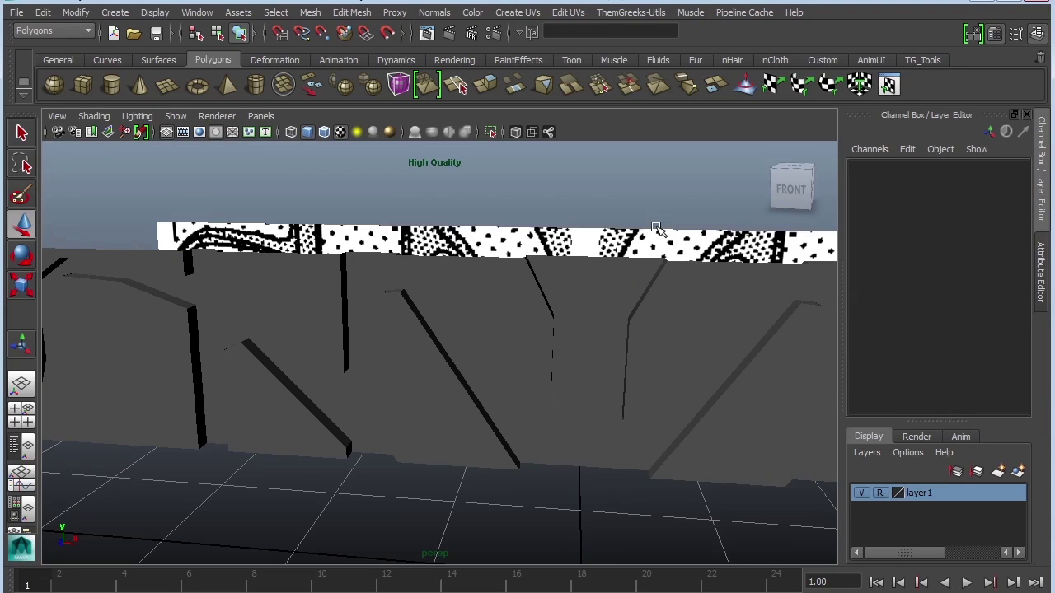
Select the remaining original tread section and hide the reference image layer, layer1.
{"action": "right_click_drag", "start_coordinate": [677, 373], "coordinate": [568, 312], "text": "alt"}
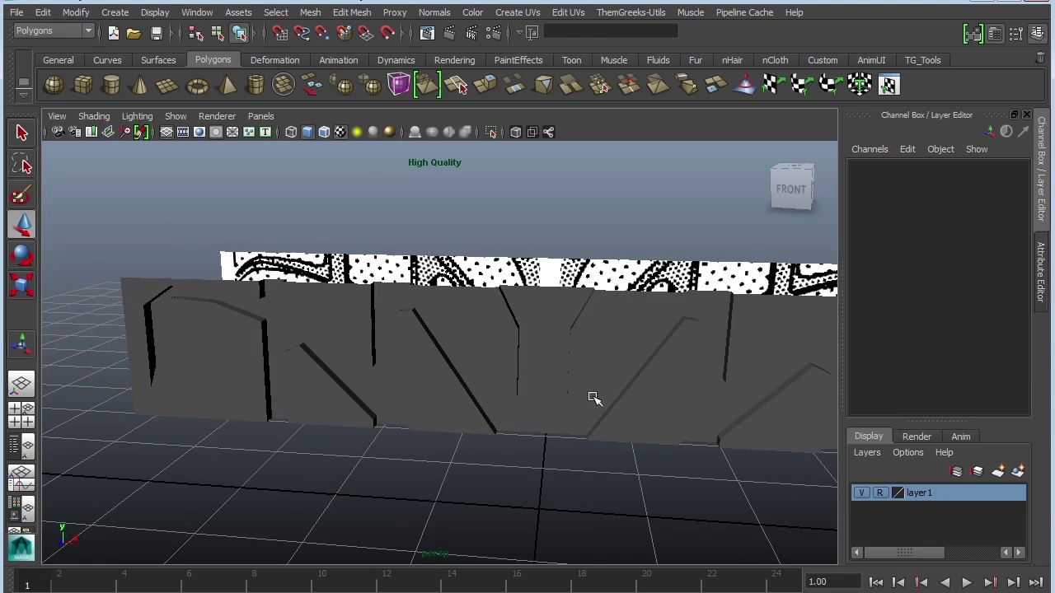
{"action": "left_click", "coordinate": [593, 397]}
{"action": "right_click_drag", "start_coordinate": [759, 449], "coordinate": [709, 424], "text": "alt"}
{"action": "left_click", "coordinate": [862, 493]}
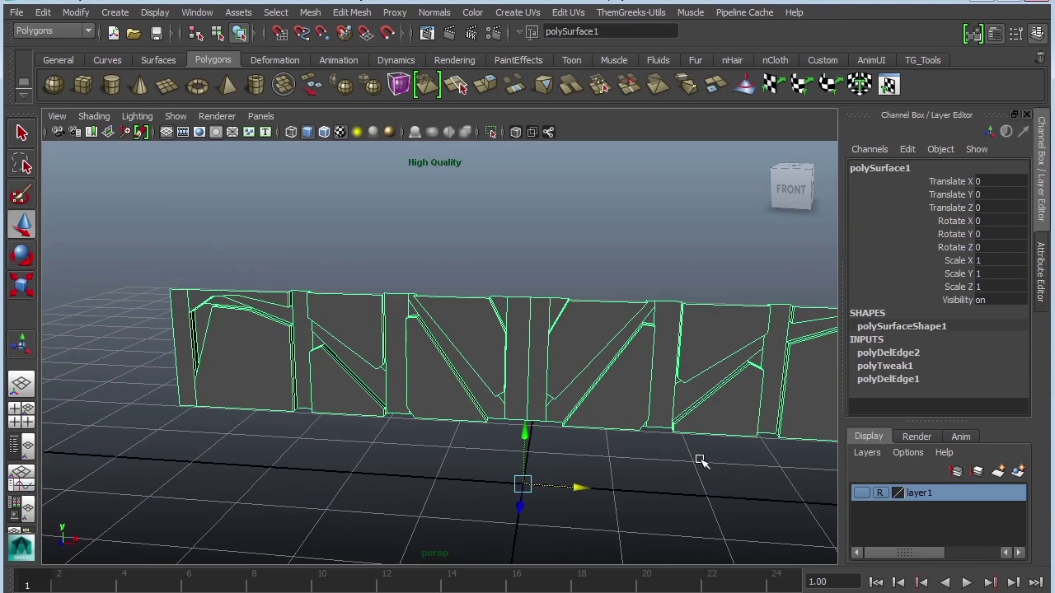
{"action": "left_click_drag", "start_coordinate": [700, 460], "coordinate": [669, 440], "text": "alt"}
{"action": "right_click_drag", "start_coordinate": [668, 440], "coordinate": [487, 382], "text": "alt"}
{"action": "middle_click_drag", "start_coordinate": [487, 381], "coordinate": [470, 409], "text": "alt"}
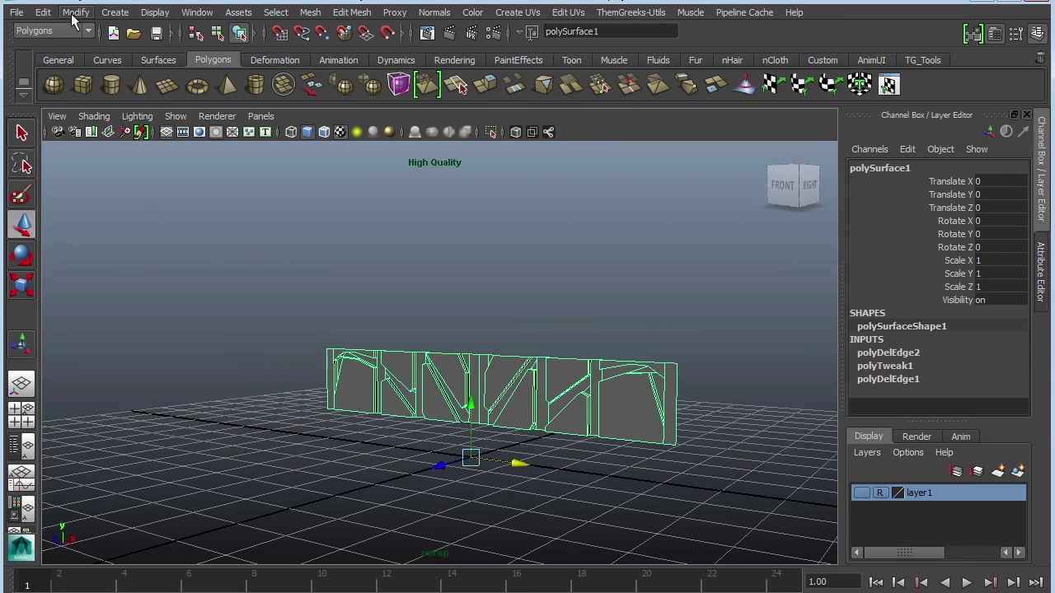
Open the Duplicate Special options for the tread section and reset them to their defaults.
{"action": "left_click", "coordinate": [45, 13]}
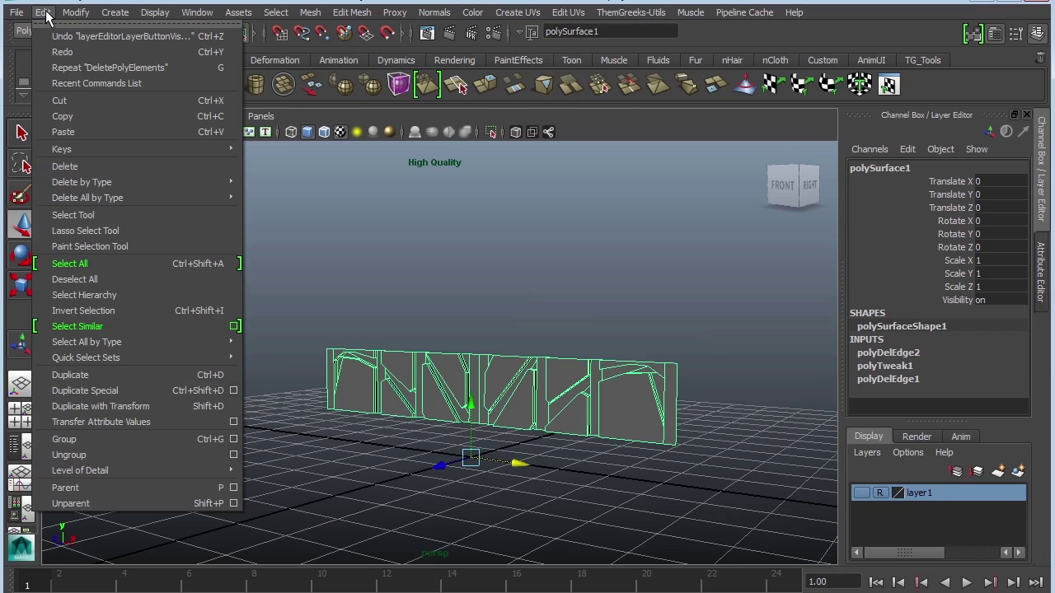
{"action": "left_click", "coordinate": [234, 390]}
{"action": "double_click", "coordinate": [831, 290]}
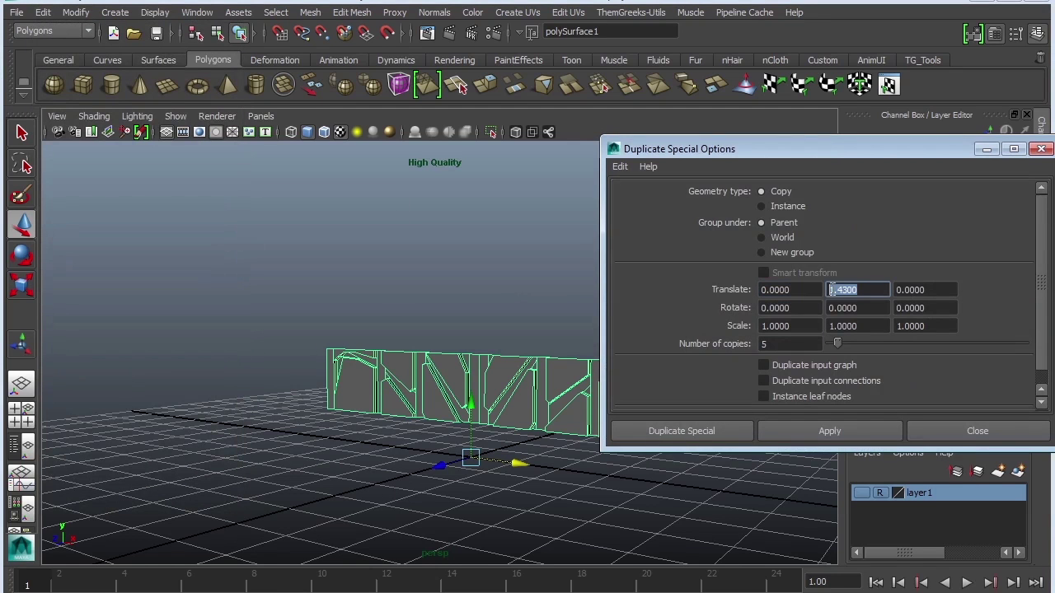
{"action": "left_click", "coordinate": [622, 168]}
{"action": "left_click", "coordinate": [651, 198]}
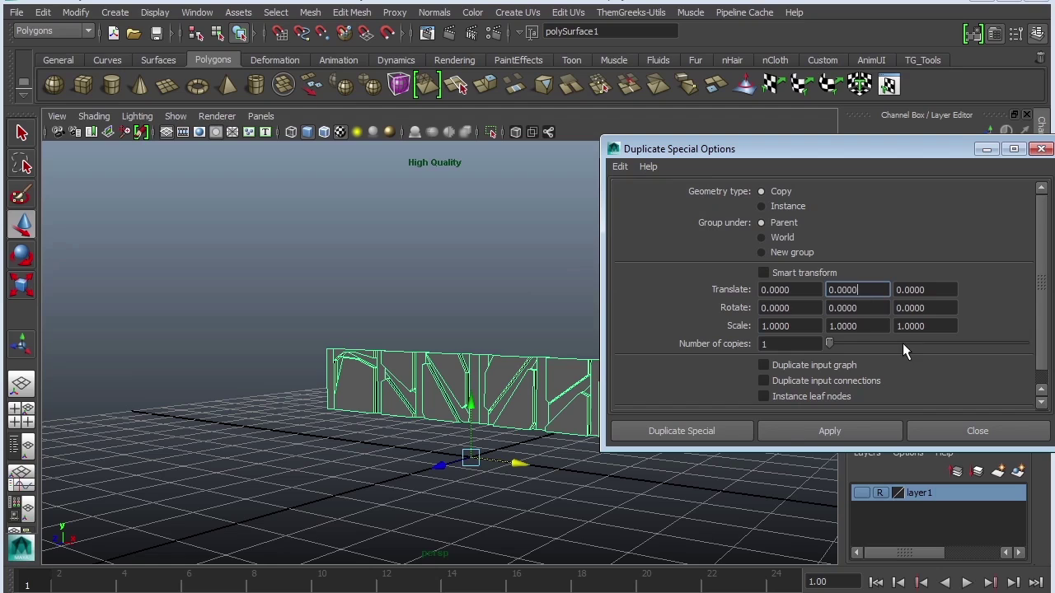
Duplicate the tread section upward with a Translate Y offset of 1.432 and 18 copies.
{"action": "double_click", "coordinate": [873, 290]}
{"action": "type", "text": "1.432"}
{"action": "key", "text": "Return"}
{"action": "left_click", "coordinate": [810, 344]}
{"action": "type", "text": "18"}
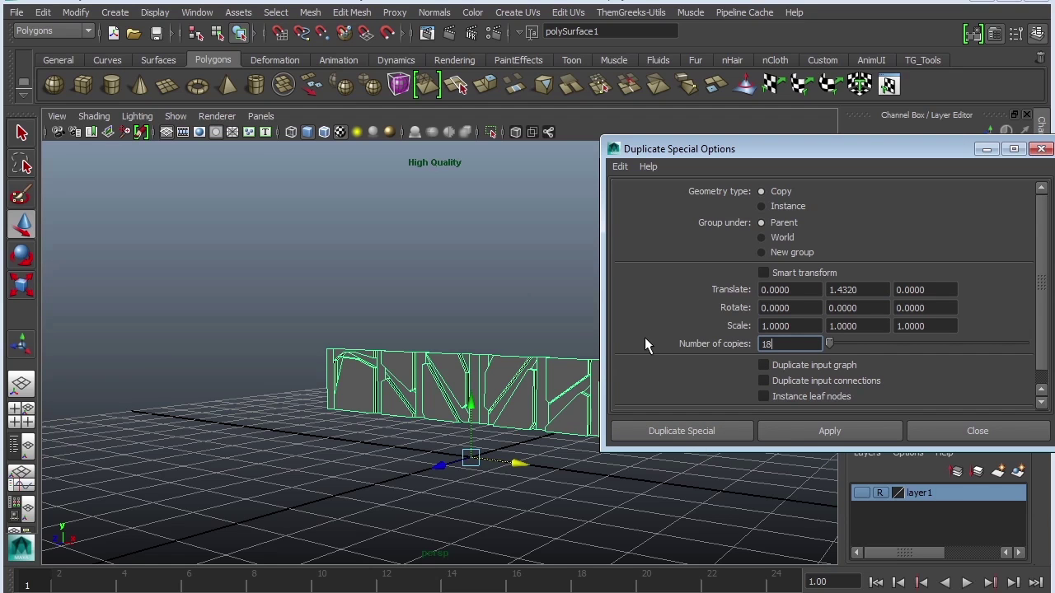
{"action": "left_click", "coordinate": [829, 431]}
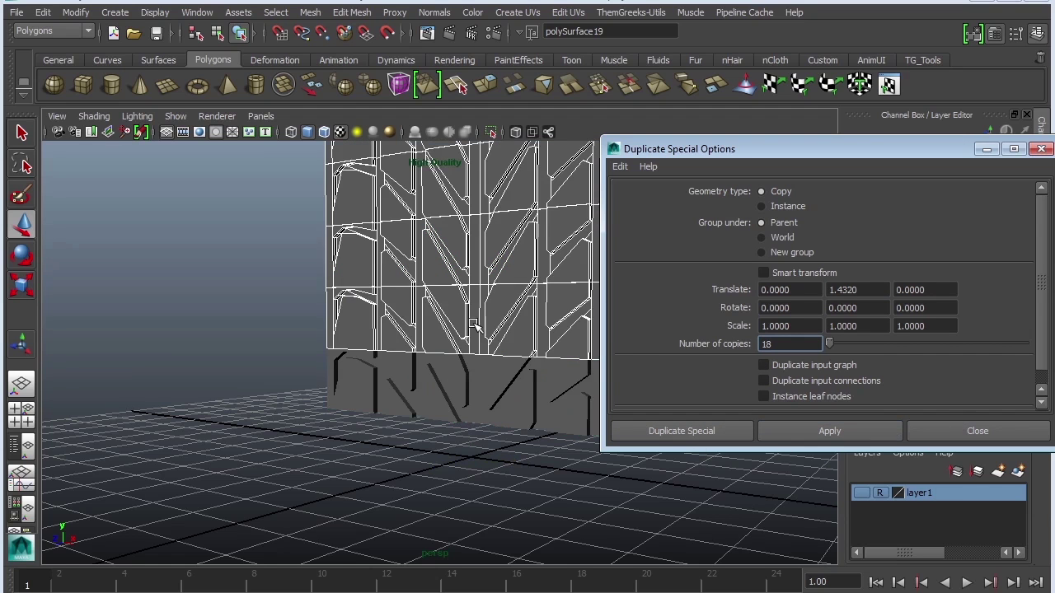
Examine the stacked tread copies and the seams between them from a distance and up close.
{"action": "scroll", "coordinate": [98, 253], "scroll_direction": "down", "scroll_amount": 5}
{"action": "right_click_drag", "start_coordinate": [99, 253], "coordinate": [86, 254], "text": "alt"}
{"action": "middle_click_drag", "start_coordinate": [464, 309], "coordinate": [420, 379], "text": "alt"}
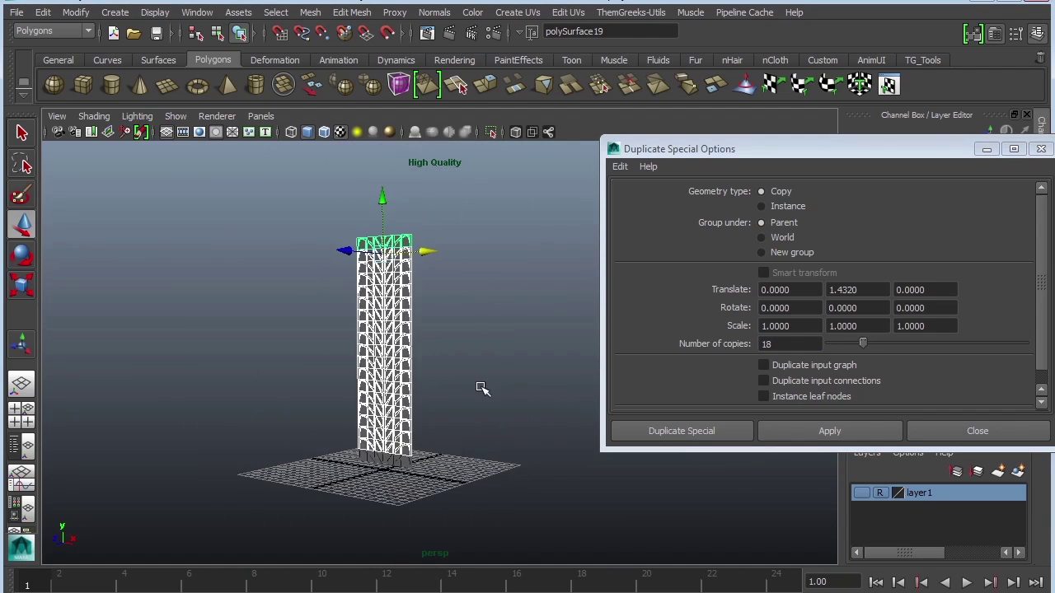
{"action": "left_click", "coordinate": [478, 384]}
{"action": "left_click_drag", "start_coordinate": [461, 404], "coordinate": [356, 423], "text": "alt"}
{"action": "scroll", "coordinate": [572, 483], "scroll_direction": "up", "scroll_amount": 10}
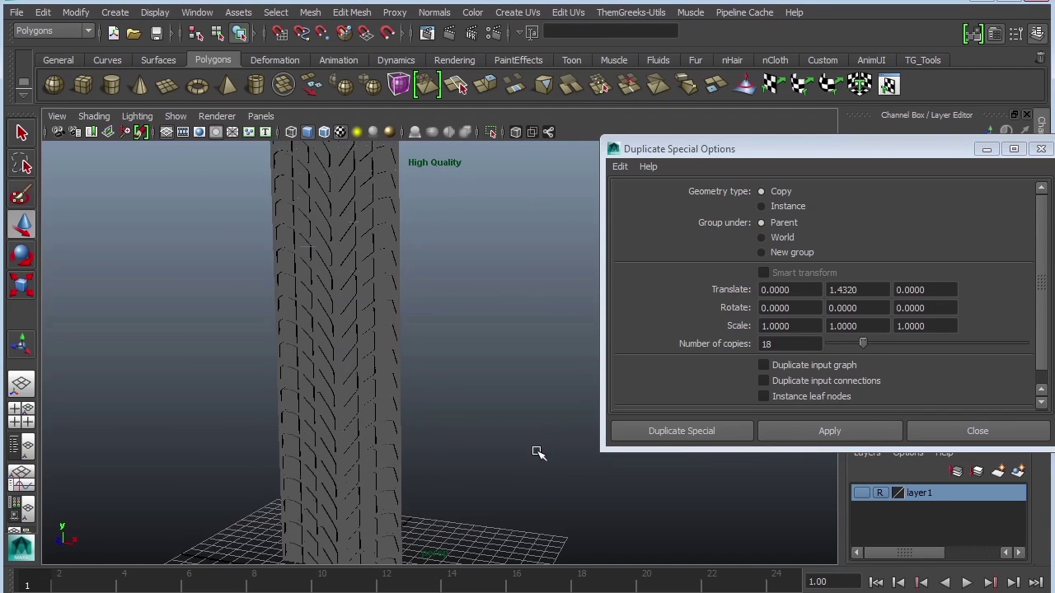
{"action": "scroll", "coordinate": [617, 484], "scroll_direction": "up", "scroll_amount": 10}
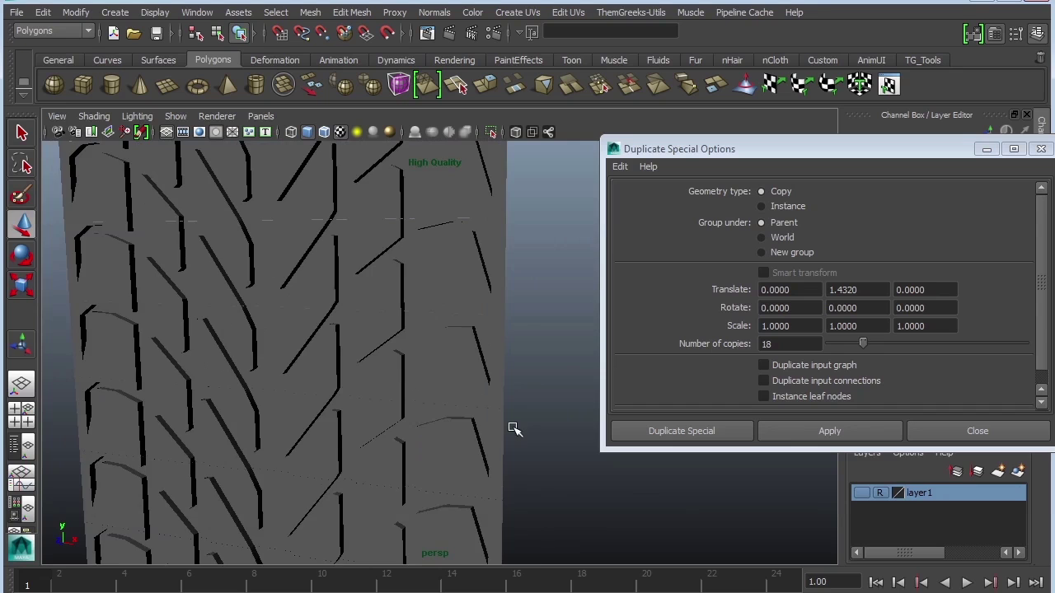
{"action": "scroll", "coordinate": [595, 451], "scroll_direction": "up", "scroll_amount": 1}
Undo the duplication and repeat the 18 copies of the original section with a Translate Y offset of 1.43.
{"action": "left_click", "coordinate": [553, 523]}
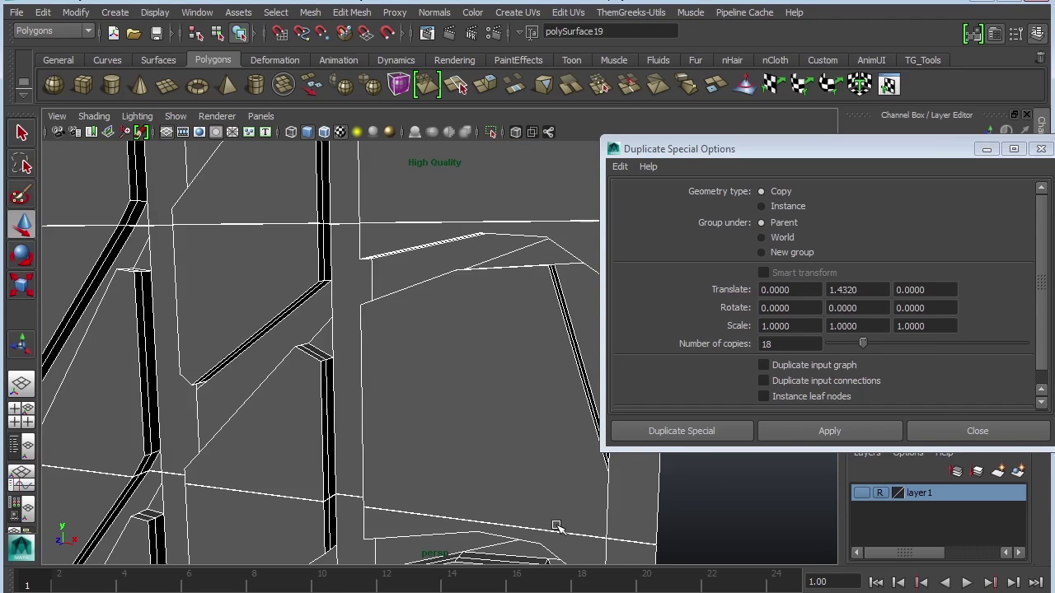
{"action": "scroll", "coordinate": [554, 524], "scroll_direction": "up", "scroll_amount": 3}
{"action": "right_click_drag", "start_coordinate": [460, 480], "coordinate": [328, 402], "text": "alt"}
{"action": "middle_click_drag", "start_coordinate": [346, 417], "coordinate": [338, 367], "text": "alt"}
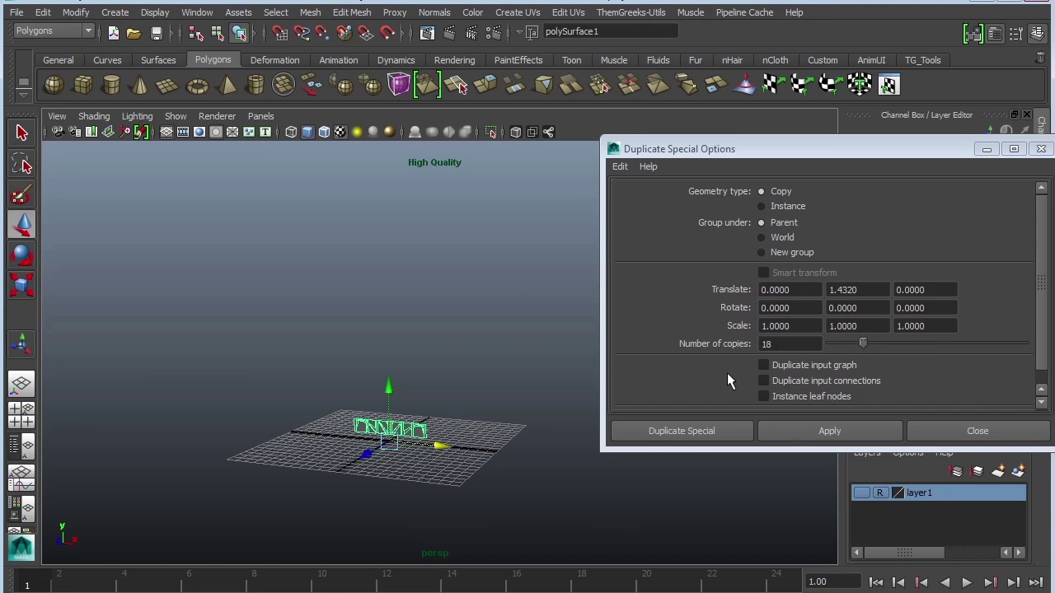
{"action": "left_click", "coordinate": [852, 292]}
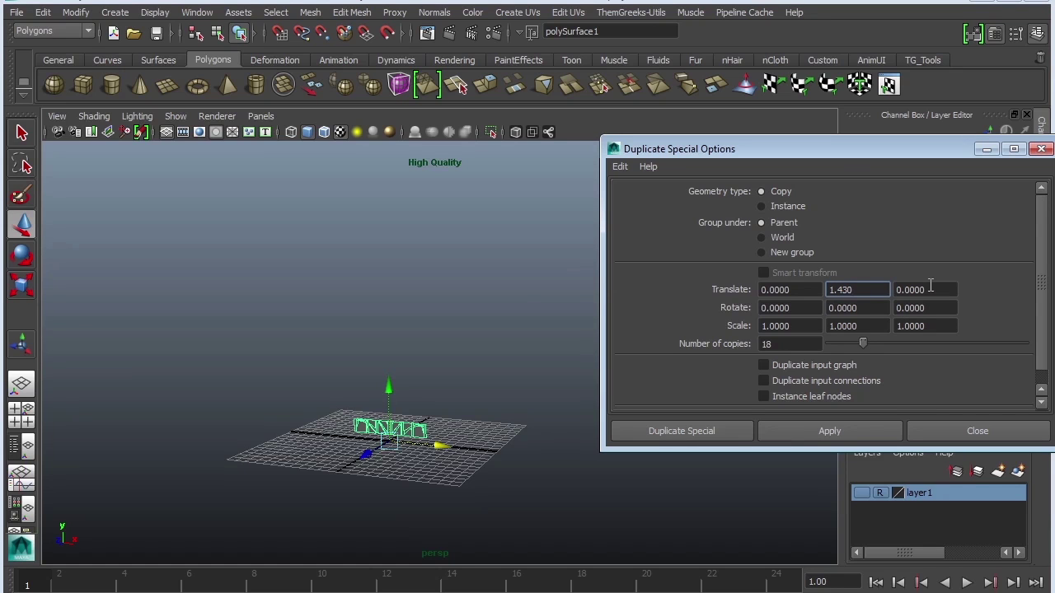
{"action": "left_click", "coordinate": [829, 431]}
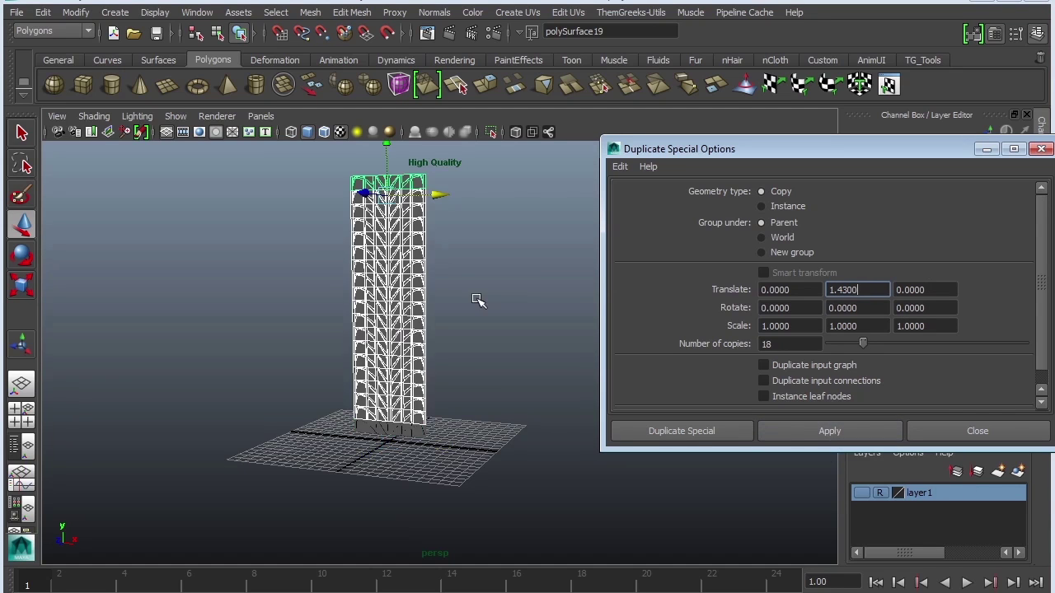
{"action": "left_click", "coordinate": [492, 360]}
Duplicate the topmost tread section with 5 more copies at the same spacing, check the strip, and close the duplicate options.
{"action": "left_click", "coordinate": [425, 253]}
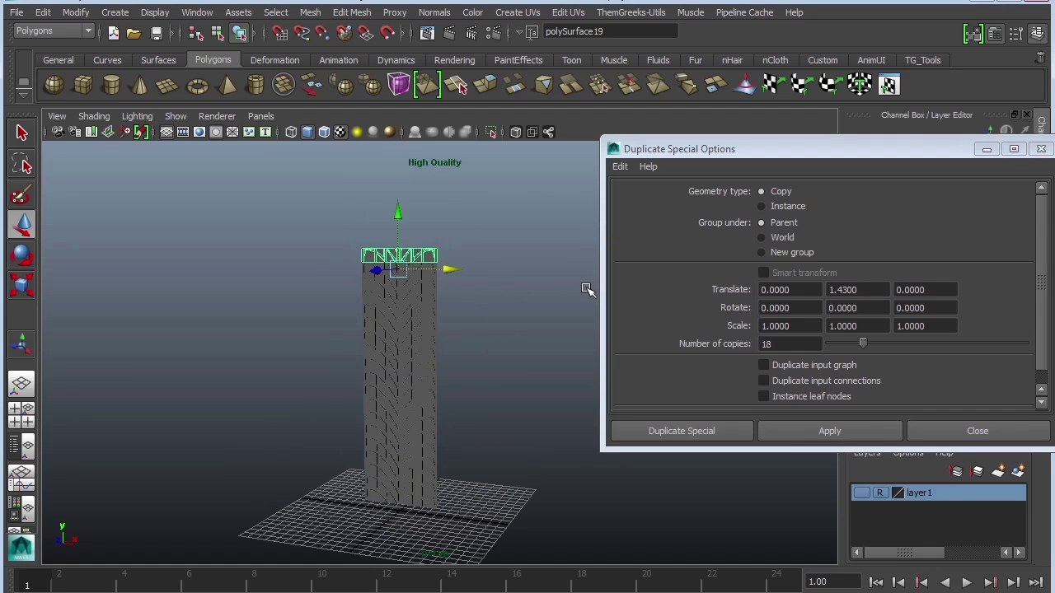
{"action": "double_click", "coordinate": [795, 345]}
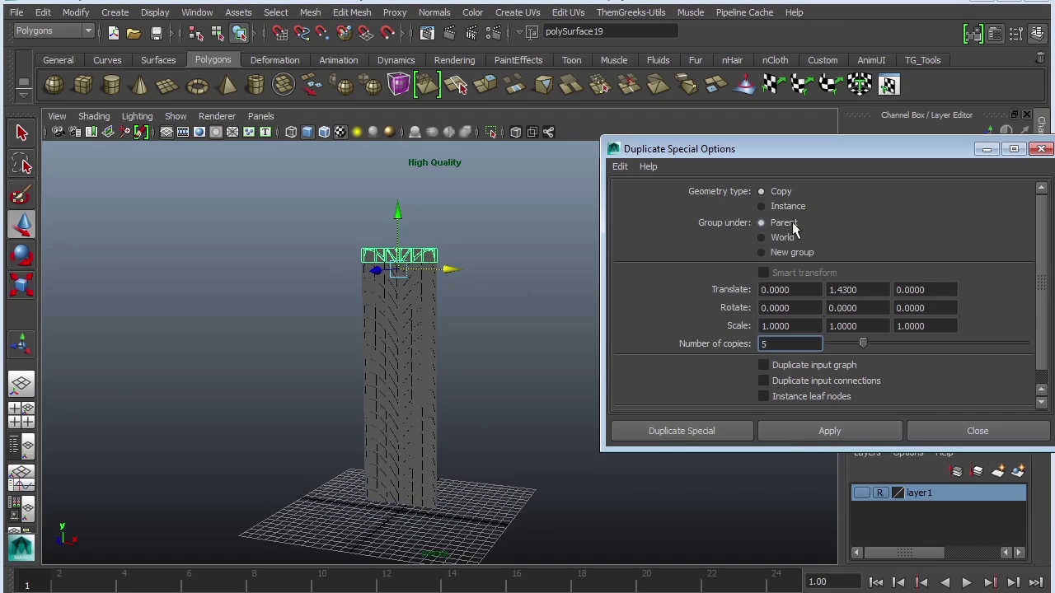
{"action": "left_click", "coordinate": [862, 435]}
{"action": "left_click", "coordinate": [494, 388]}
{"action": "left_click_drag", "start_coordinate": [494, 388], "coordinate": [544, 440], "text": "alt"}
{"action": "right_click_drag", "start_coordinate": [544, 441], "coordinate": [725, 469], "text": "alt"}
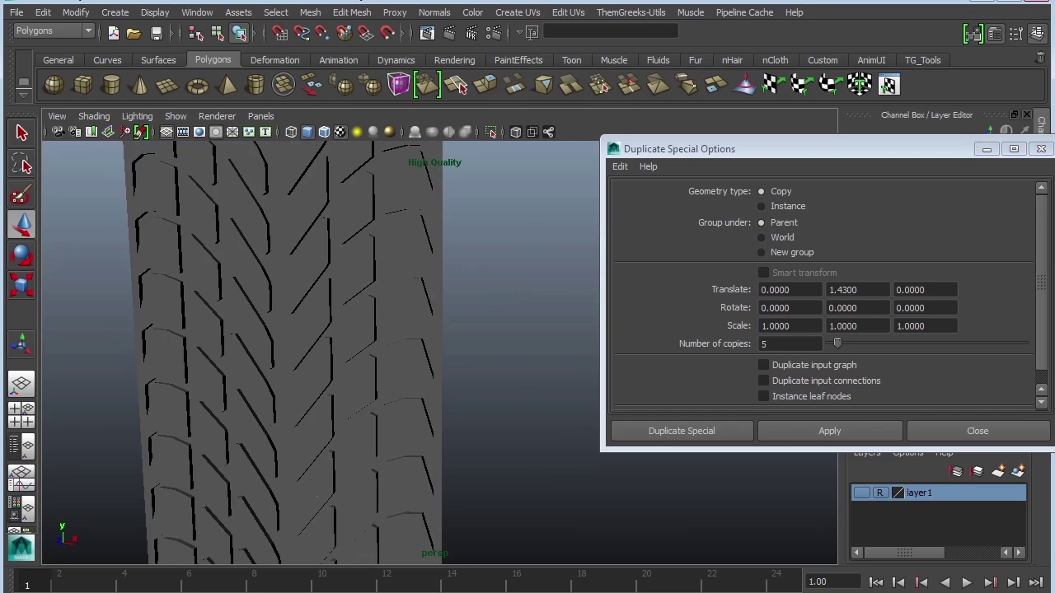
{"action": "scroll", "coordinate": [454, 459], "scroll_direction": "down", "scroll_amount": 5}
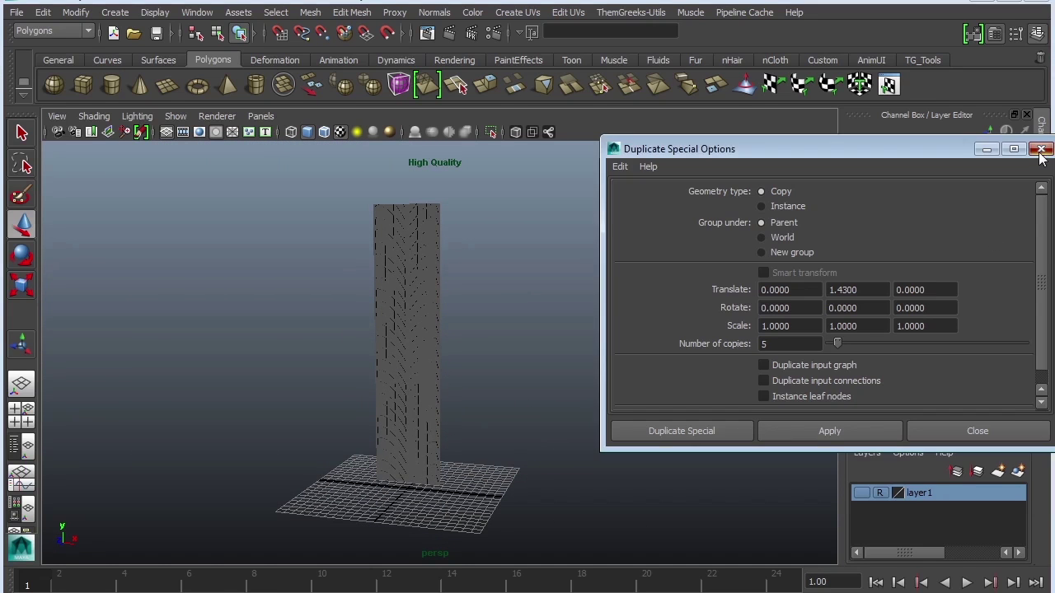
{"action": "left_click", "coordinate": [977, 431]}
Select all the stacked tread sections and combine them into a single mesh.
{"action": "left_click", "coordinate": [417, 200]}
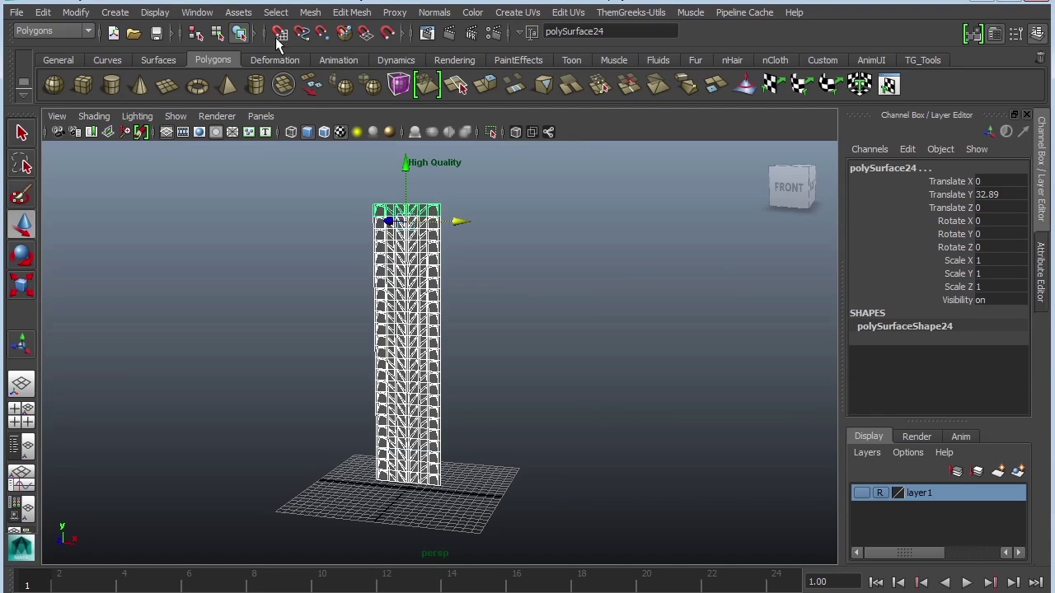
{"action": "left_click", "coordinate": [310, 12]}
{"action": "left_click", "coordinate": [329, 42]}
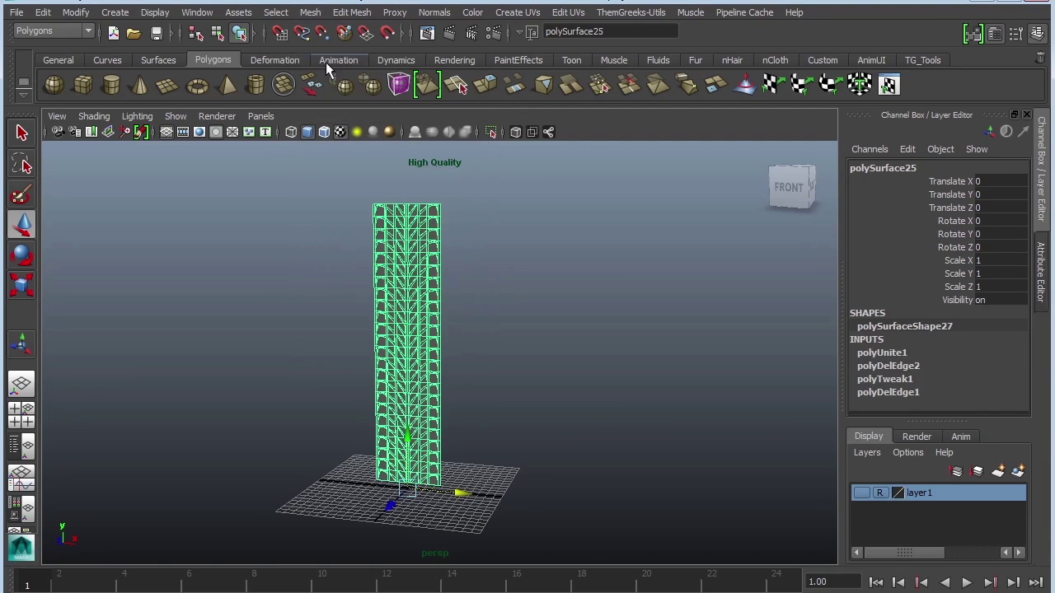
{"action": "left_click", "coordinate": [571, 355]}
{"action": "left_click_drag", "start_coordinate": [571, 355], "coordinate": [606, 362], "text": "alt"}
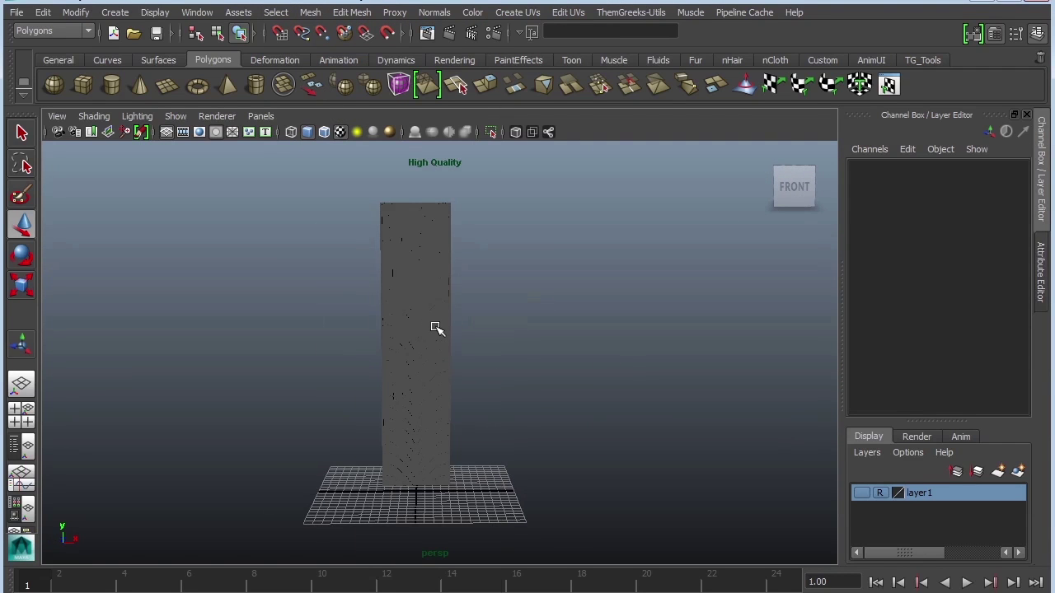
Merge all vertices of the combined tread strip and return the mesh to object mode.
{"action": "left_click", "coordinate": [430, 325]}
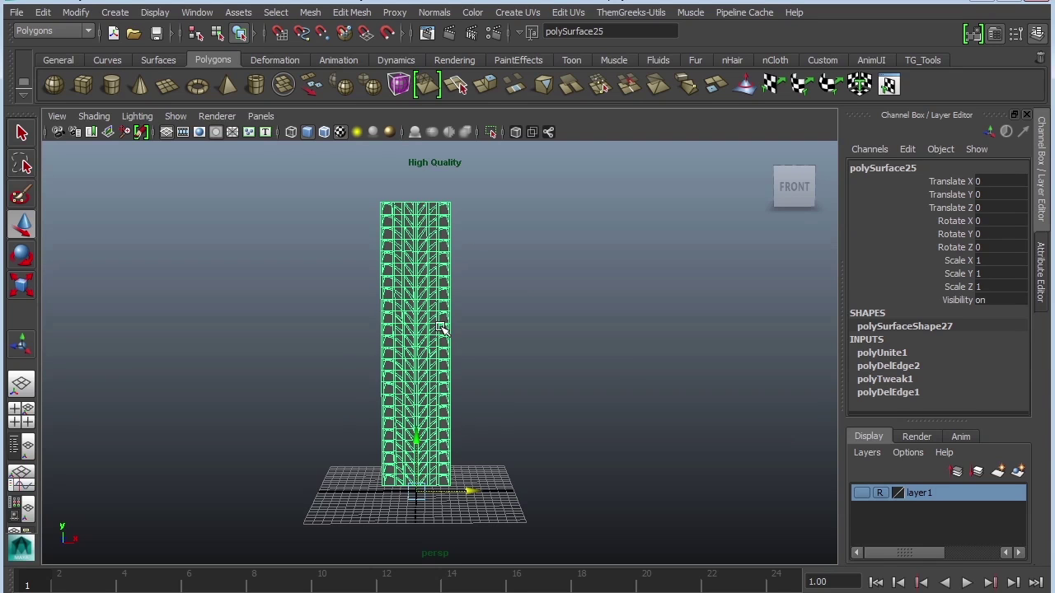
{"action": "right_click_drag", "start_coordinate": [434, 328], "coordinate": [365, 325]}
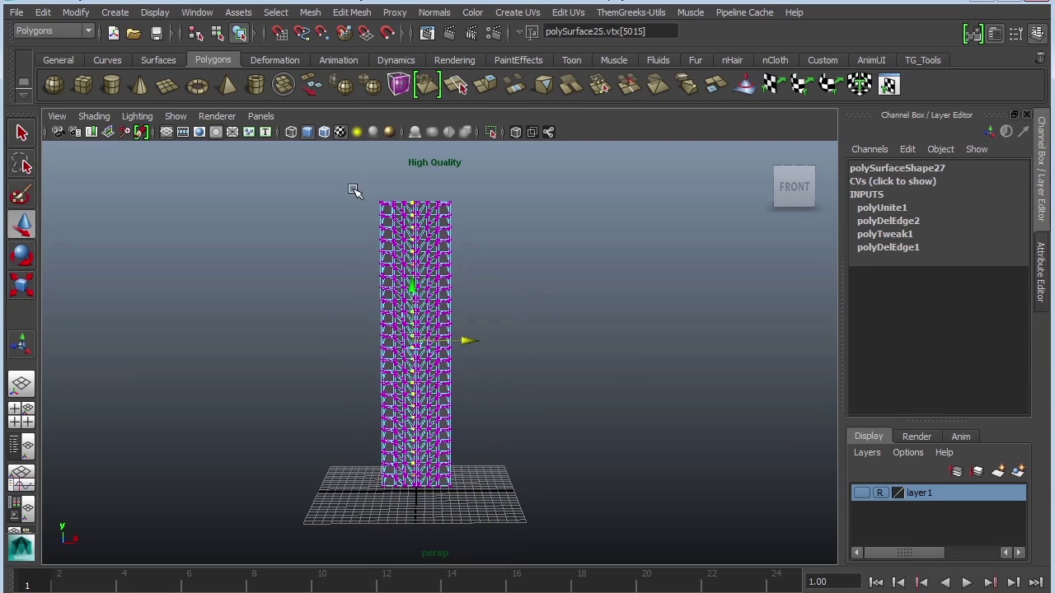
{"action": "left_click_drag", "start_coordinate": [349, 162], "coordinate": [502, 561]}
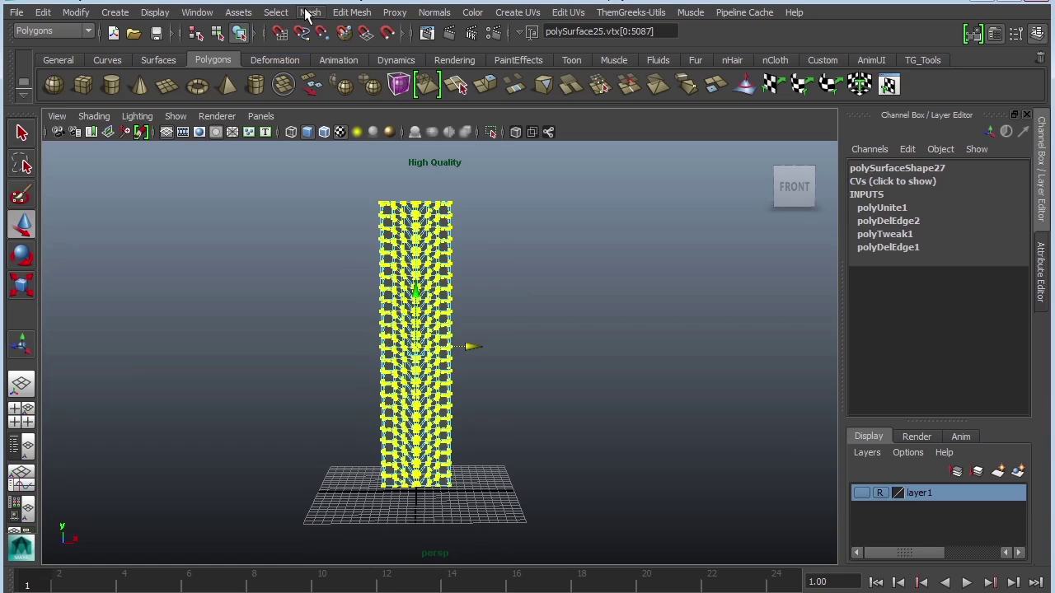
{"action": "left_click", "coordinate": [351, 12]}
{"action": "left_click", "coordinate": [389, 407]}
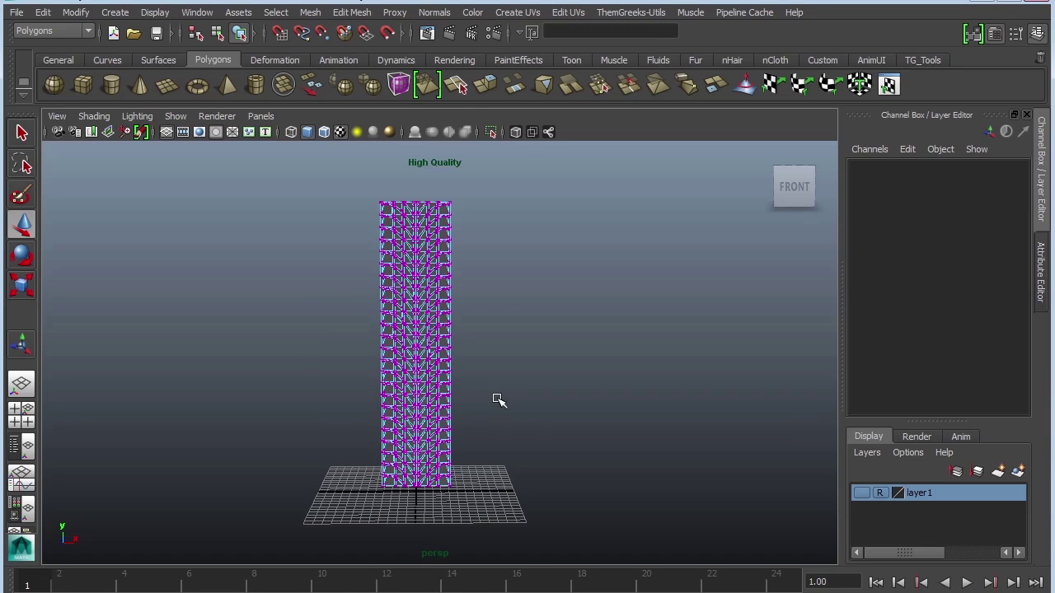
{"action": "right_click_drag", "start_coordinate": [434, 311], "coordinate": [461, 285], "text": "alt"}
{"action": "left_click", "coordinate": [434, 302]}
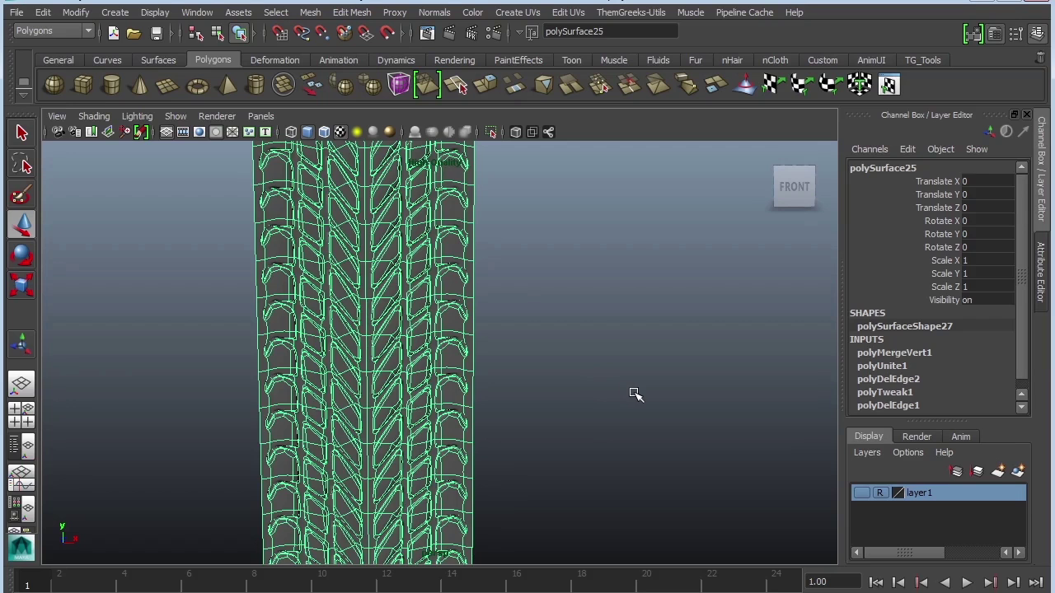
Look over the merged tread strip from an angle and save the scene.
{"action": "left_click", "coordinate": [636, 396]}
{"action": "left_click_drag", "start_coordinate": [657, 429], "coordinate": [627, 428], "text": "alt"}
{"action": "right_click_drag", "start_coordinate": [627, 428], "coordinate": [414, 306], "text": "alt"}
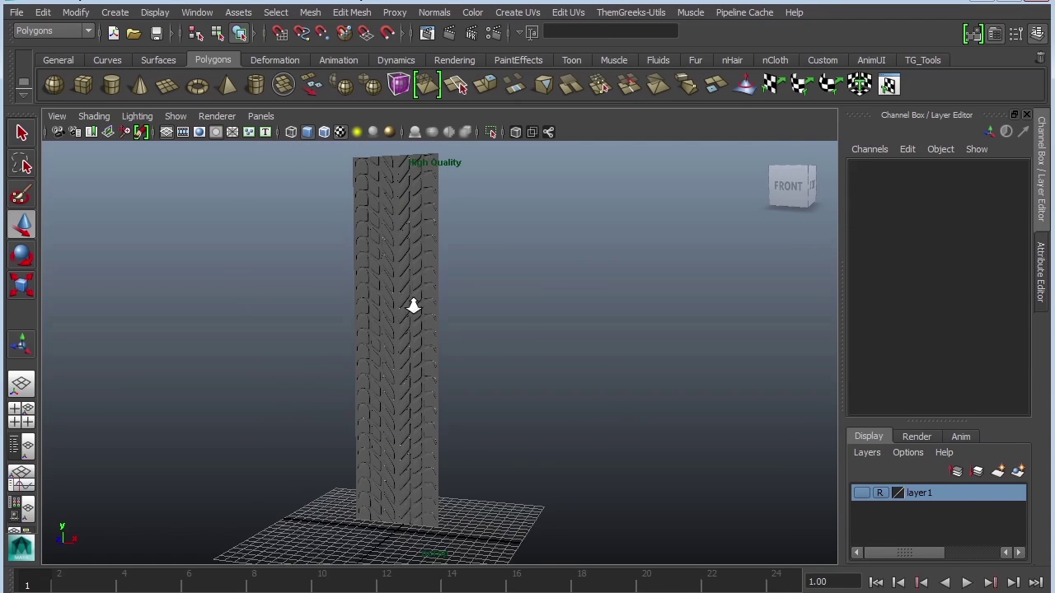
{"action": "left_click_drag", "start_coordinate": [413, 307], "coordinate": [555, 388], "text": "alt"}
{"action": "left_click", "coordinate": [382, 374]}
{"action": "left_click", "coordinate": [519, 375]}
{"action": "key", "text": "ctrl+s"}
{"action": "left_click", "coordinate": [504, 285]}
{"action": "left_click_drag", "start_coordinate": [600, 334], "coordinate": [494, 387], "text": "alt"}
Add a nonlinear Bend deformer to the combined tread strip using the Animation menu set.
{"action": "left_click", "coordinate": [404, 448]}
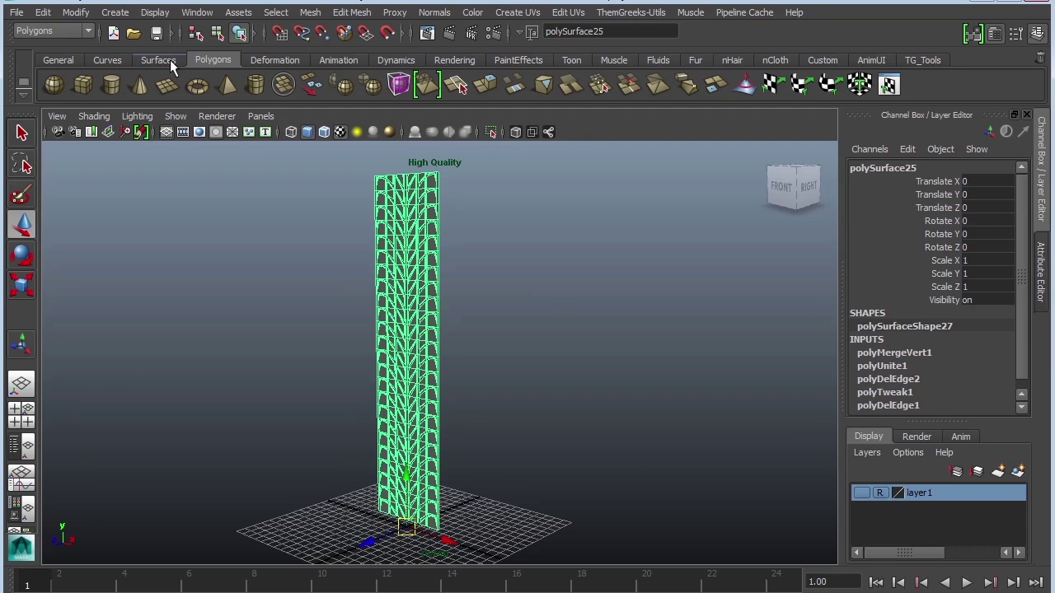
{"action": "left_click", "coordinate": [80, 30]}
{"action": "left_click", "coordinate": [76, 42]}
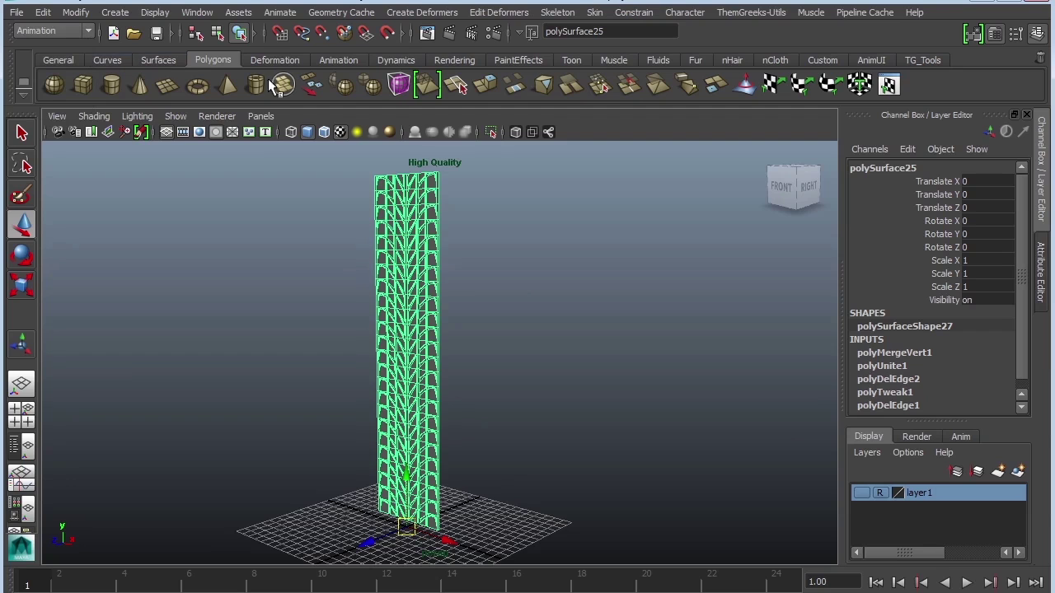
{"action": "left_click", "coordinate": [450, 14]}
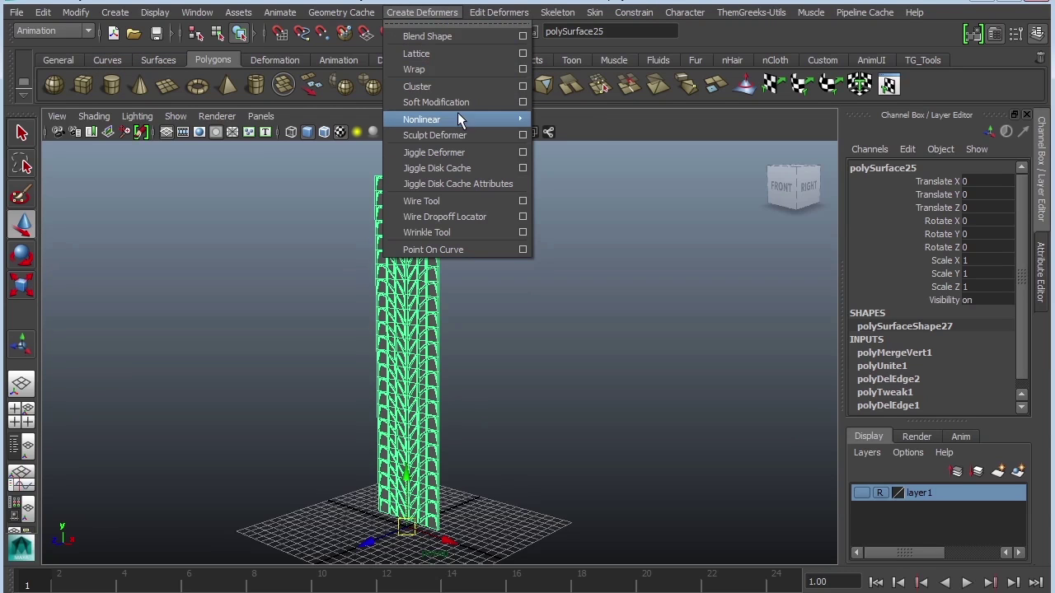
{"action": "mouse_move", "coordinate": [462, 120]}
{"action": "left_click", "coordinate": [562, 129]}
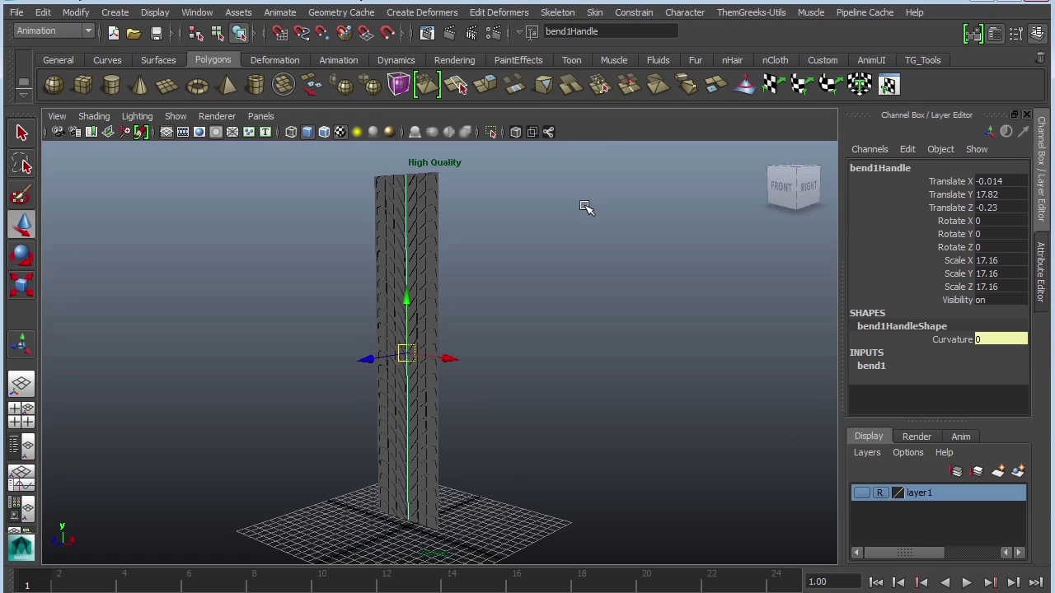
Open the bend deformer's input attributes and raise its curvature to about 148.
{"action": "left_click_drag", "start_coordinate": [592, 329], "coordinate": [556, 332], "text": "alt"}
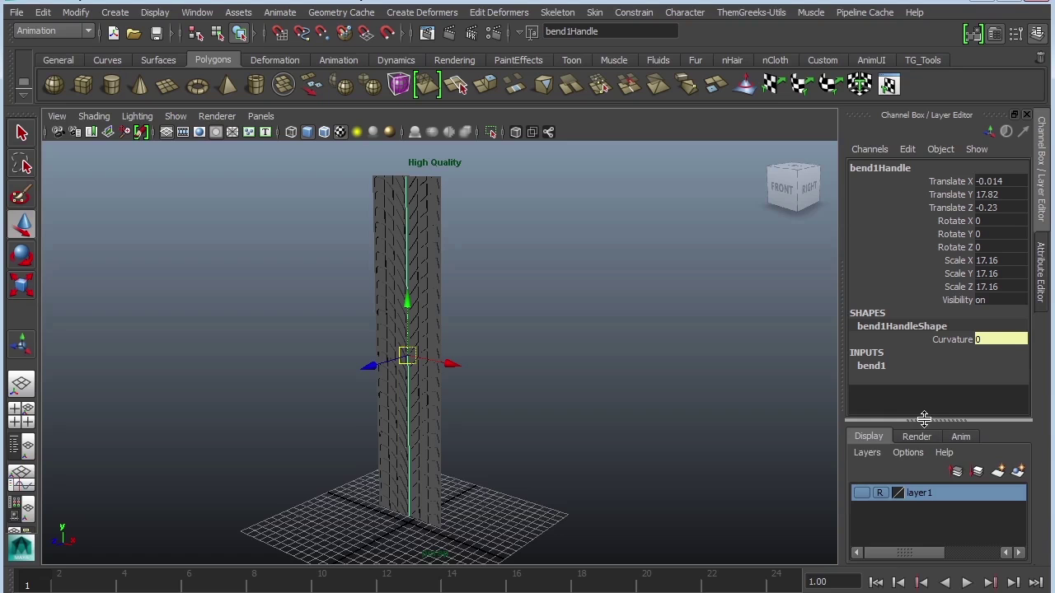
{"action": "left_click_drag", "start_coordinate": [927, 420], "coordinate": [926, 561]}
{"action": "left_click", "coordinate": [871, 366]}
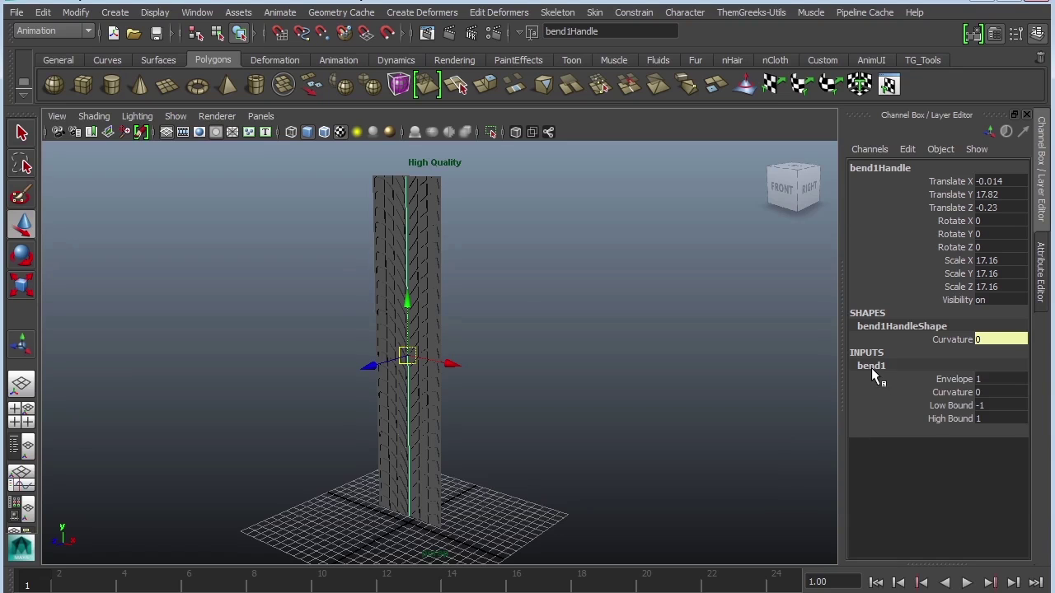
{"action": "left_click", "coordinate": [949, 393]}
{"action": "middle_click_drag", "start_coordinate": [550, 374], "coordinate": [670, 464]}
{"action": "left_click_drag", "start_coordinate": [671, 464], "coordinate": [727, 414], "text": "alt"}
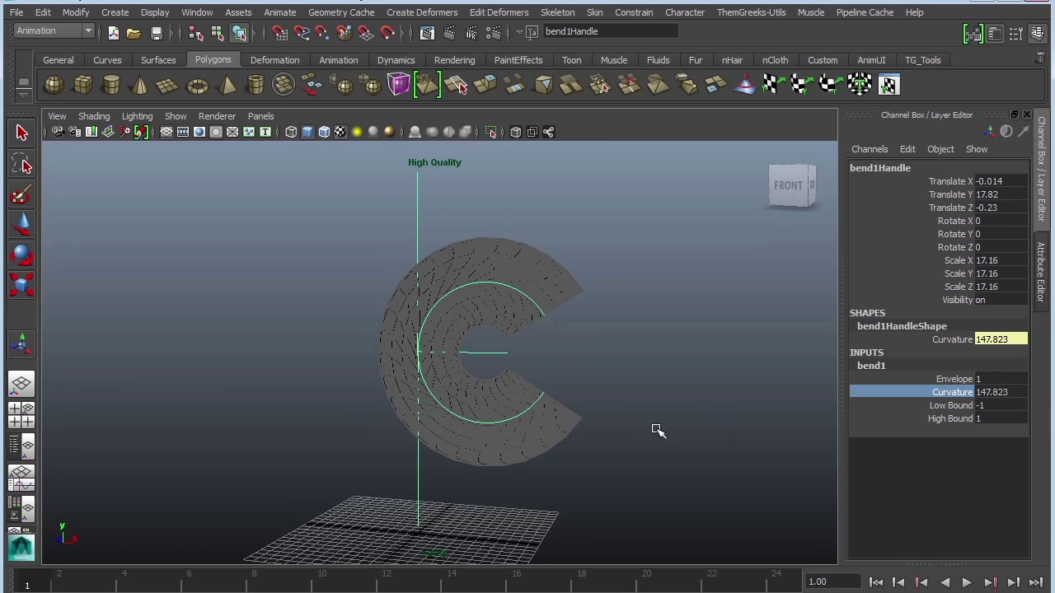
Rotate the bend handle to 90 degrees in Y so the tread strip curls into a ring.
{"action": "left_click_drag", "start_coordinate": [657, 430], "coordinate": [536, 352], "text": "alt"}
{"action": "key", "text": "e"}
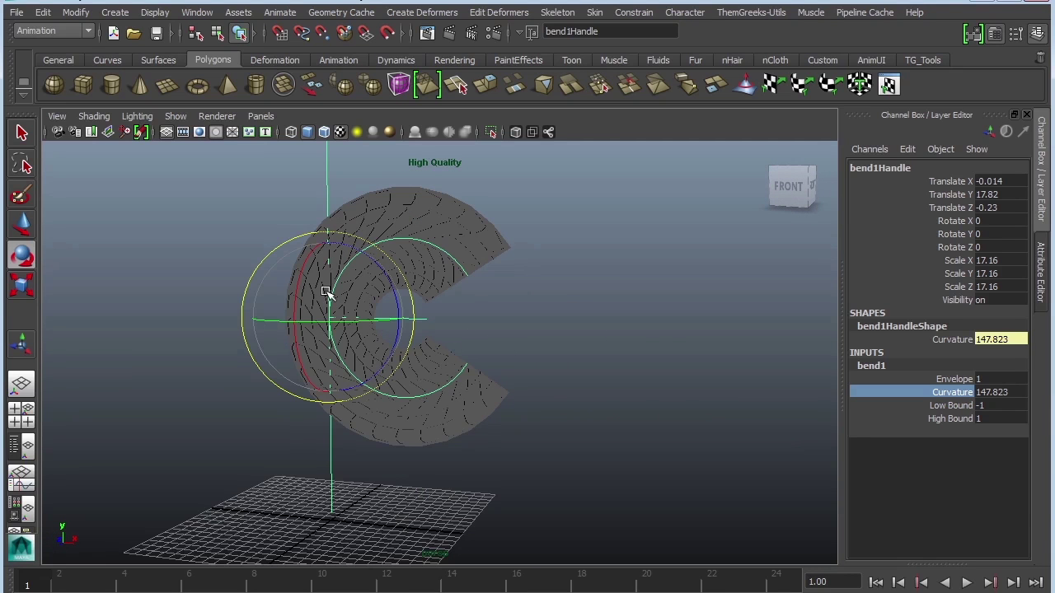
{"action": "left_click_drag", "start_coordinate": [316, 322], "coordinate": [406, 328]}
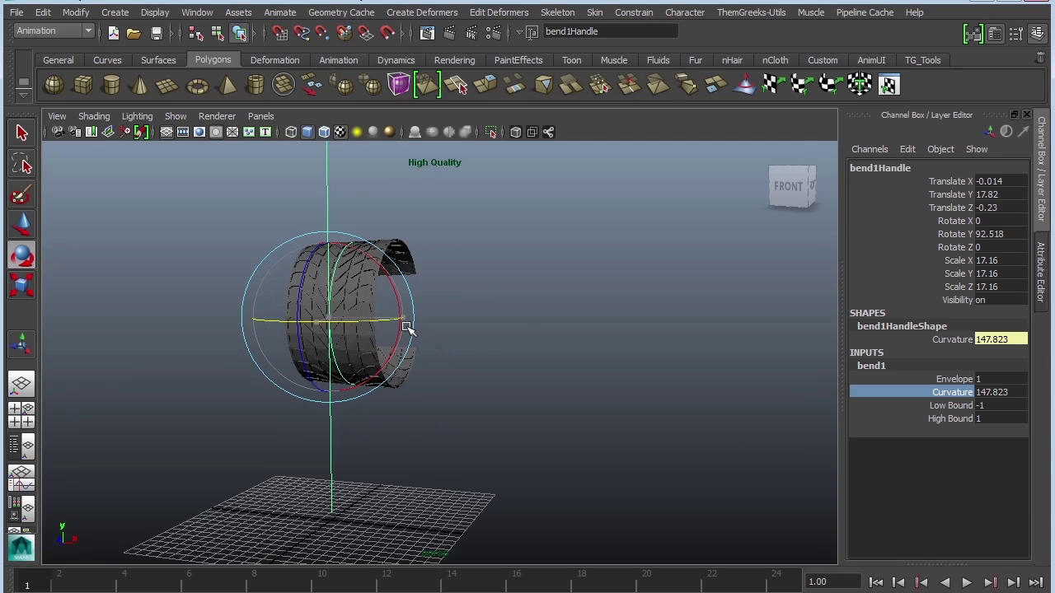
{"action": "left_click", "coordinate": [1007, 234]}
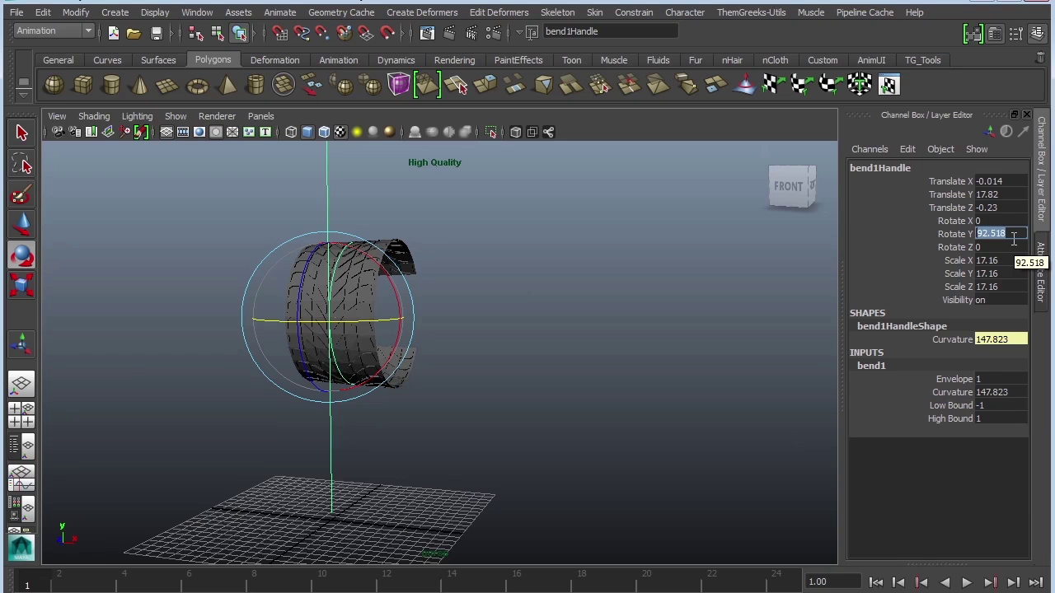
{"action": "type", "text": "90"}
{"action": "key", "text": "Return"}
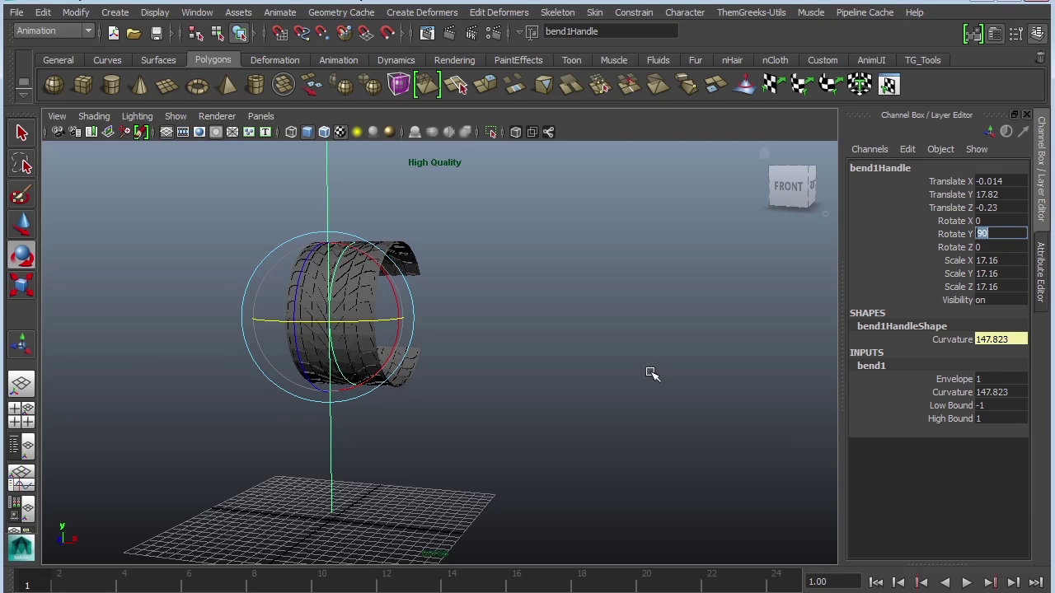
Set the bend deformer's curvature to 180 to close the tread strip into a full ring.
{"action": "left_click_drag", "start_coordinate": [650, 372], "coordinate": [519, 369], "text": "alt"}
{"action": "left_click", "coordinate": [956, 392]}
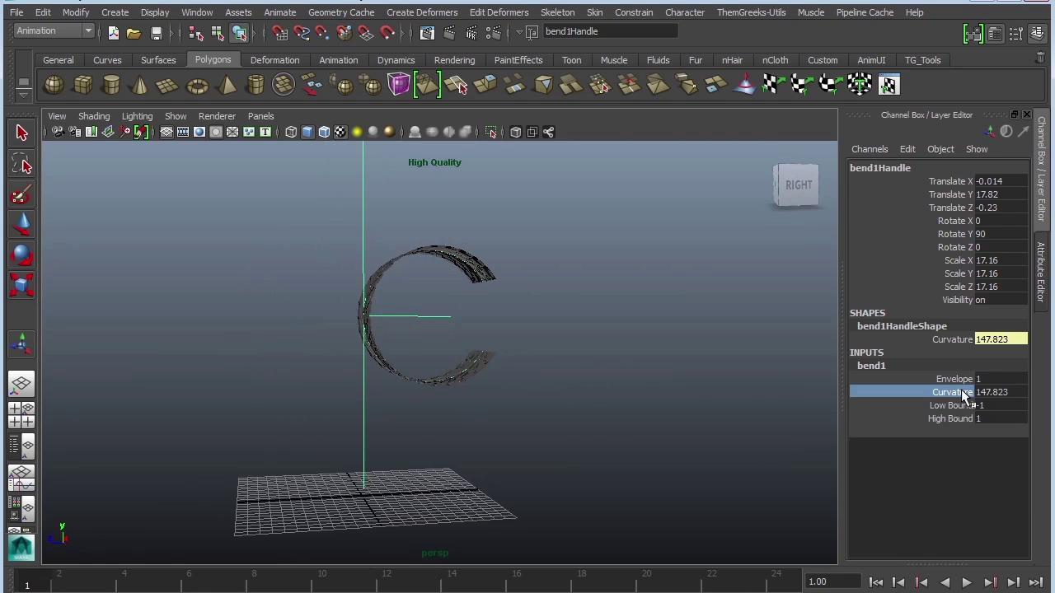
{"action": "middle_click_drag", "start_coordinate": [634, 406], "coordinate": [660, 400]}
{"action": "right_click_drag", "start_coordinate": [663, 404], "coordinate": [709, 392], "text": "alt"}
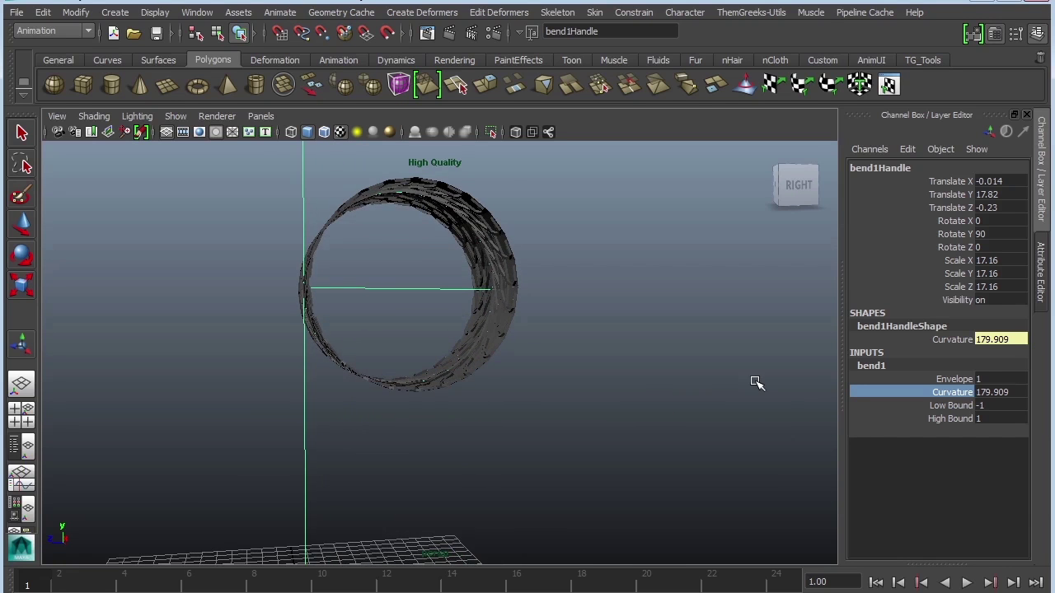
{"action": "left_click_drag", "start_coordinate": [756, 382], "coordinate": [692, 448], "text": "alt"}
{"action": "left_click", "coordinate": [1002, 393]}
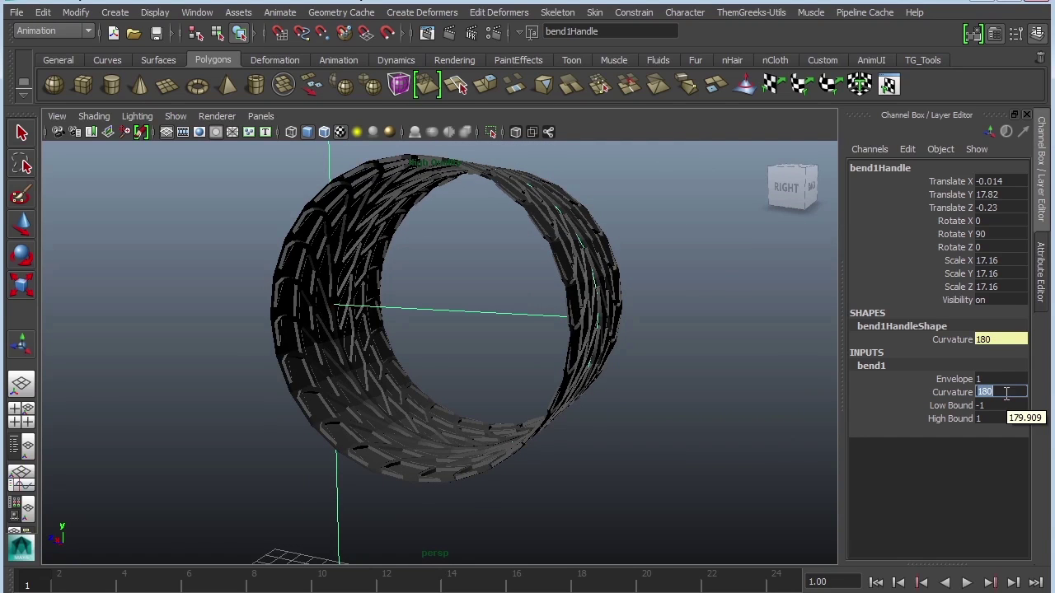
Select the bent tread mesh and delete its construction history, then clear the selection.
{"action": "left_click_drag", "start_coordinate": [541, 386], "coordinate": [676, 405], "text": "alt"}
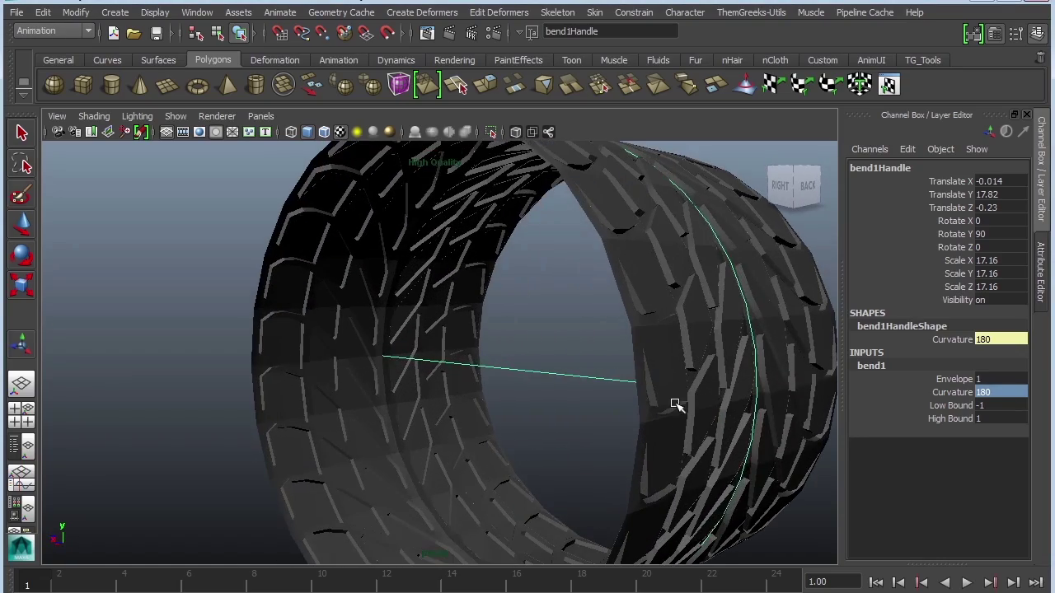
{"action": "left_click", "coordinate": [742, 428]}
{"action": "left_click_drag", "start_coordinate": [742, 428], "coordinate": [624, 416], "text": "alt"}
{"action": "right_click_drag", "start_coordinate": [675, 405], "coordinate": [325, 355], "text": "alt"}
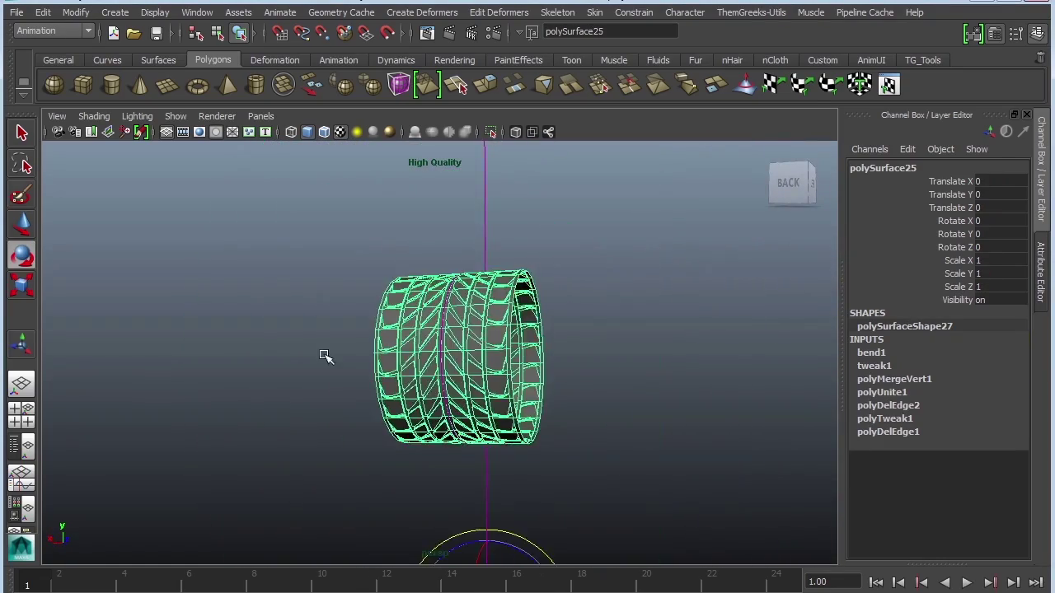
{"action": "left_click_drag", "start_coordinate": [325, 355], "coordinate": [268, 205], "text": "alt"}
{"action": "left_click", "coordinate": [39, 12]}
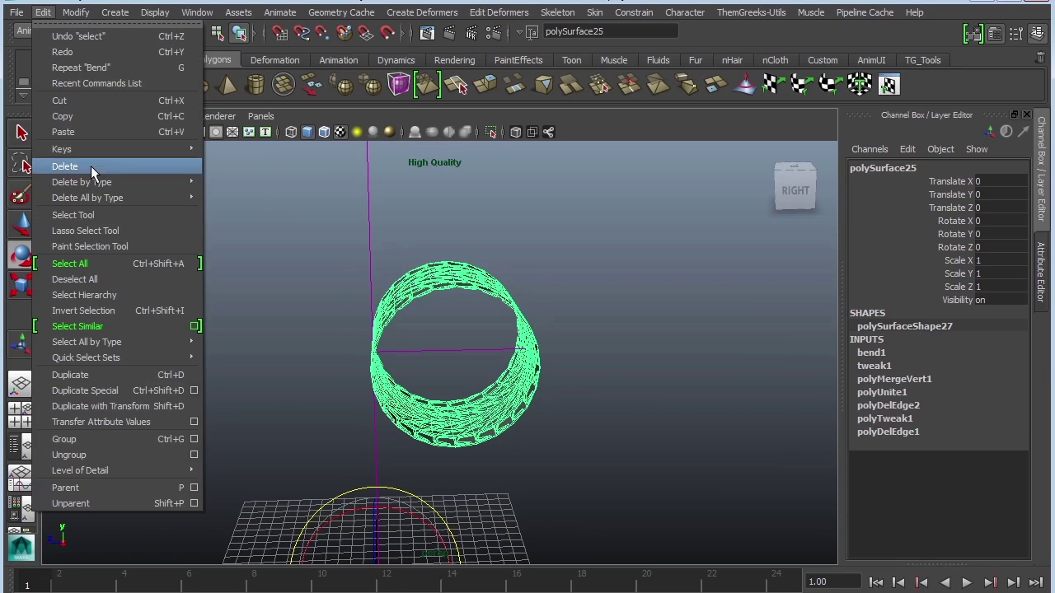
{"action": "mouse_move", "coordinate": [155, 181]}
{"action": "left_click", "coordinate": [221, 188]}
{"action": "left_click", "coordinate": [561, 452]}
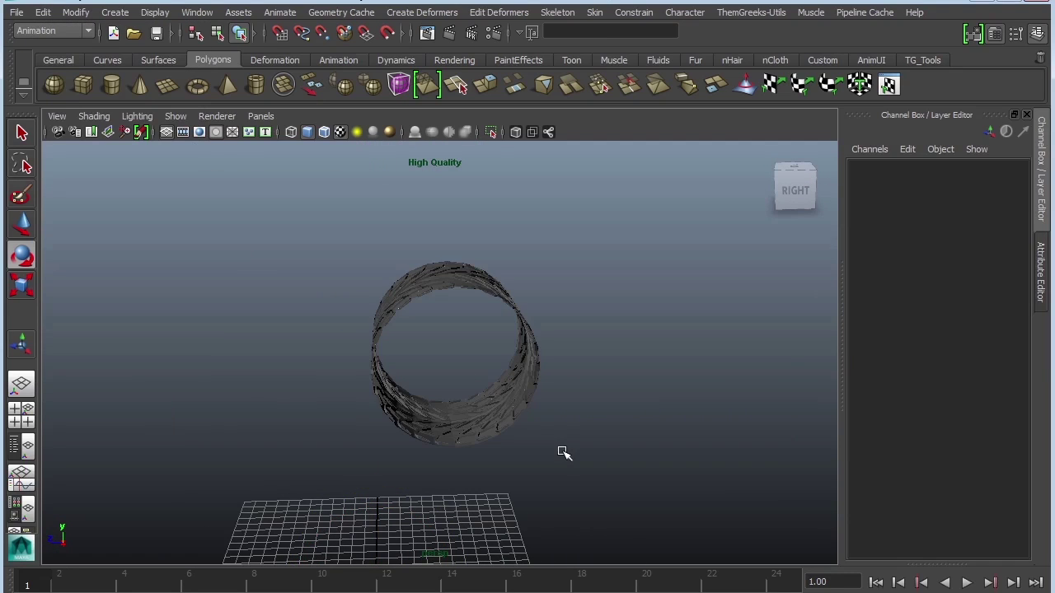
Center the tread ring's pivot and scale the ring to 0.57 in X to narrow it.
{"action": "left_click_drag", "start_coordinate": [560, 453], "coordinate": [493, 412], "text": "alt"}
{"action": "left_click", "coordinate": [472, 412]}
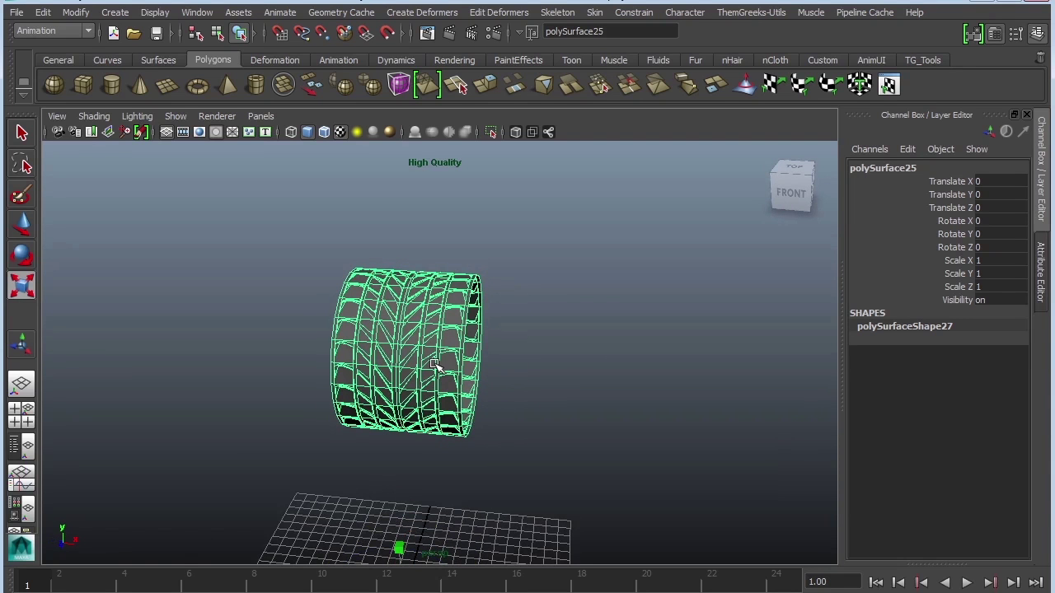
{"action": "left_click", "coordinate": [75, 13]}
{"action": "left_click", "coordinate": [103, 169]}
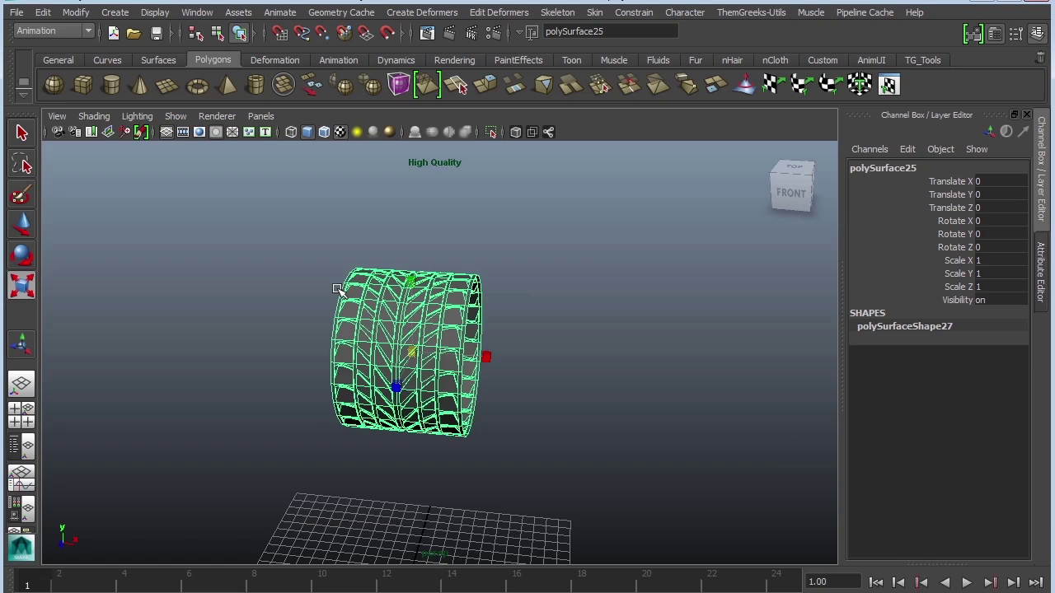
{"action": "left_click_drag", "start_coordinate": [486, 360], "coordinate": [459, 355]}
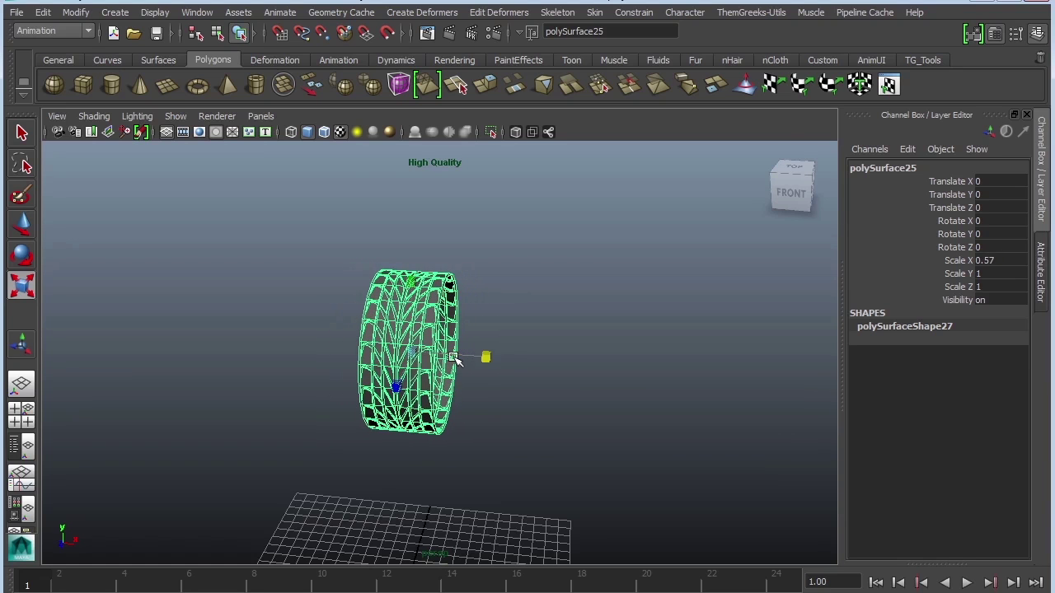
Examine the narrowed tread ring in smooth preview from several angles, then return it to the unsmoothed display.
{"action": "left_click", "coordinate": [407, 426]}
{"action": "left_click_drag", "start_coordinate": [407, 426], "coordinate": [208, 408], "text": "alt"}
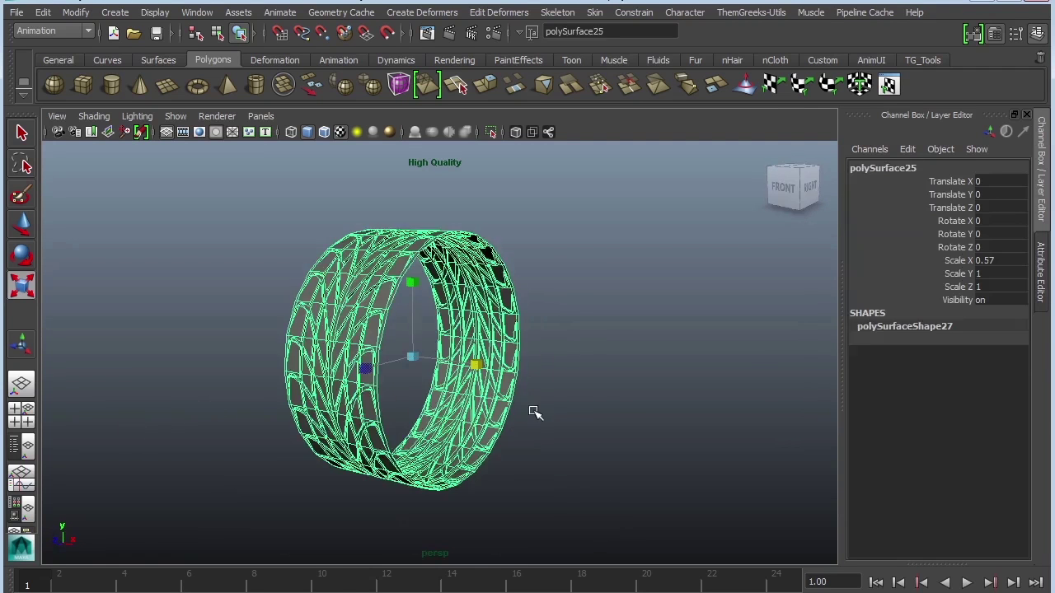
{"action": "key", "text": "3"}
{"action": "left_click", "coordinate": [569, 421]}
{"action": "left_click_drag", "start_coordinate": [703, 439], "coordinate": [592, 441], "text": "alt"}
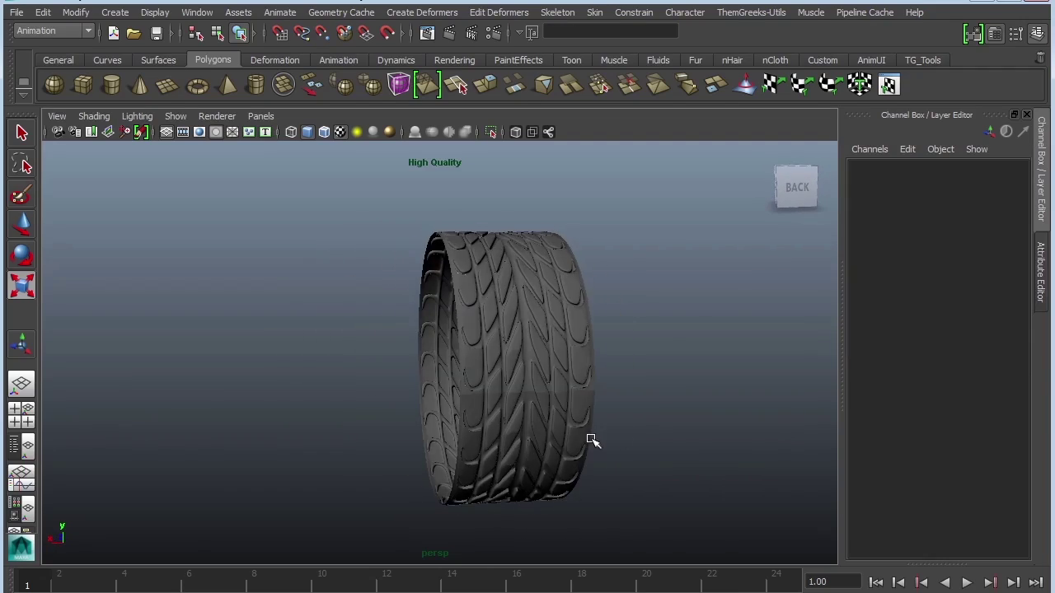
{"action": "right_click_drag", "start_coordinate": [591, 439], "coordinate": [732, 536], "text": "alt"}
{"action": "middle_click_drag", "start_coordinate": [666, 482], "coordinate": [599, 424], "text": "alt"}
{"action": "left_click", "coordinate": [584, 435]}
{"action": "key", "text": "1"}
Select the vertices along the seam where the ring's ends meet and merge them using the Polygons menu set.
{"action": "left_click_drag", "start_coordinate": [582, 440], "coordinate": [698, 424], "text": "alt"}
{"action": "right_click_drag", "start_coordinate": [689, 354], "coordinate": [618, 351]}
{"action": "left_click_drag", "start_coordinate": [663, 282], "coordinate": [769, 384]}
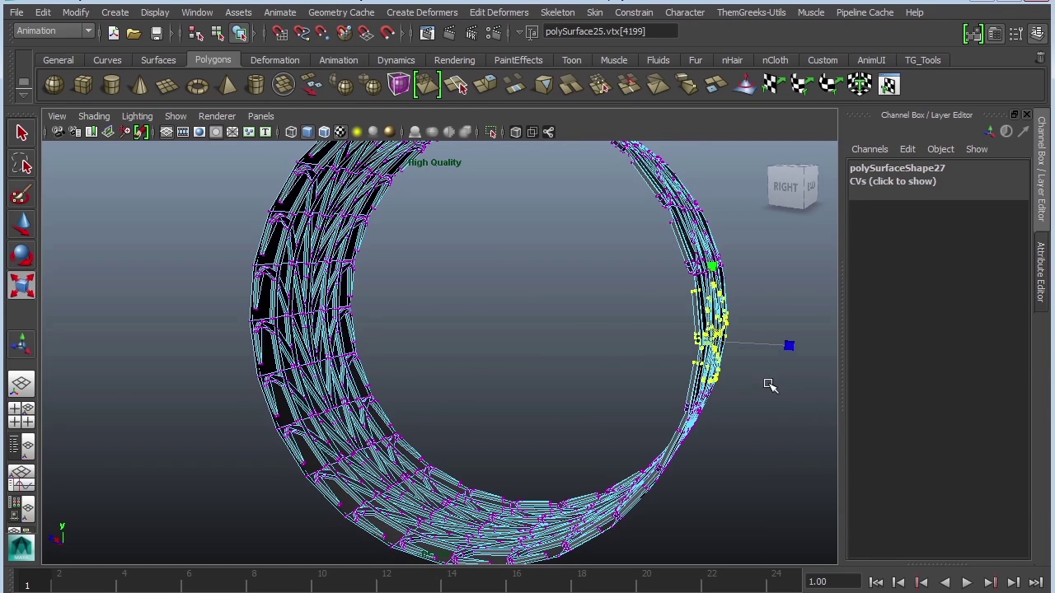
{"action": "left_click", "coordinate": [239, 11]}
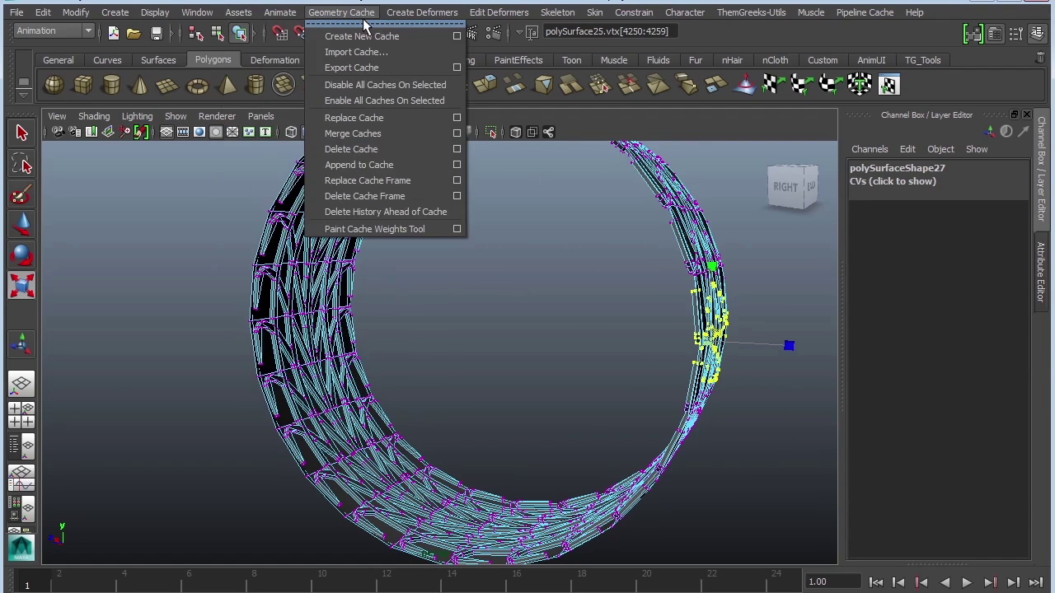
{"action": "left_click", "coordinate": [54, 31]}
{"action": "left_click", "coordinate": [53, 31]}
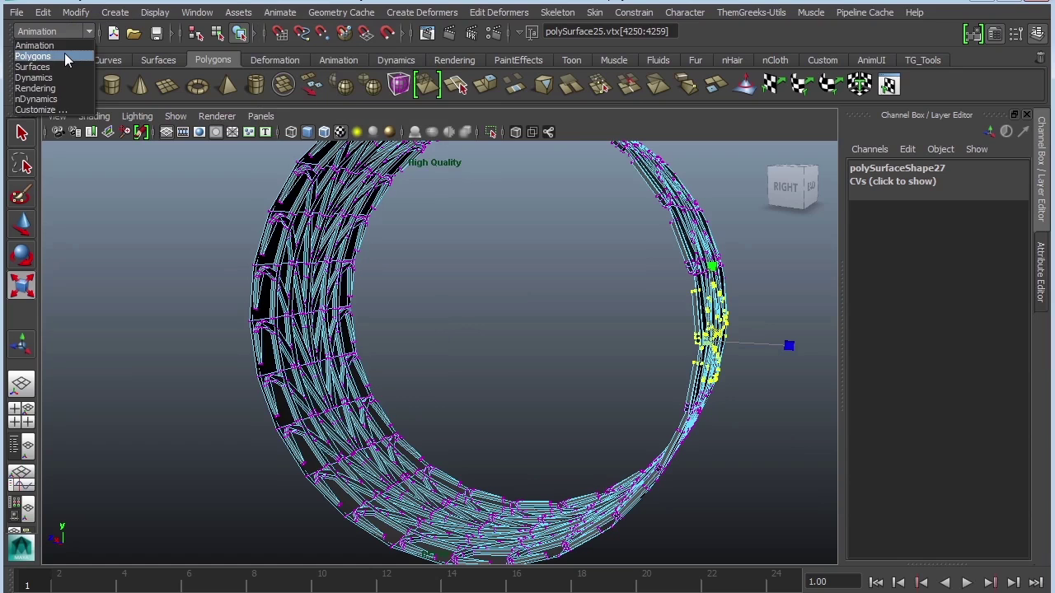
{"action": "left_click", "coordinate": [64, 51]}
{"action": "left_click", "coordinate": [350, 12]}
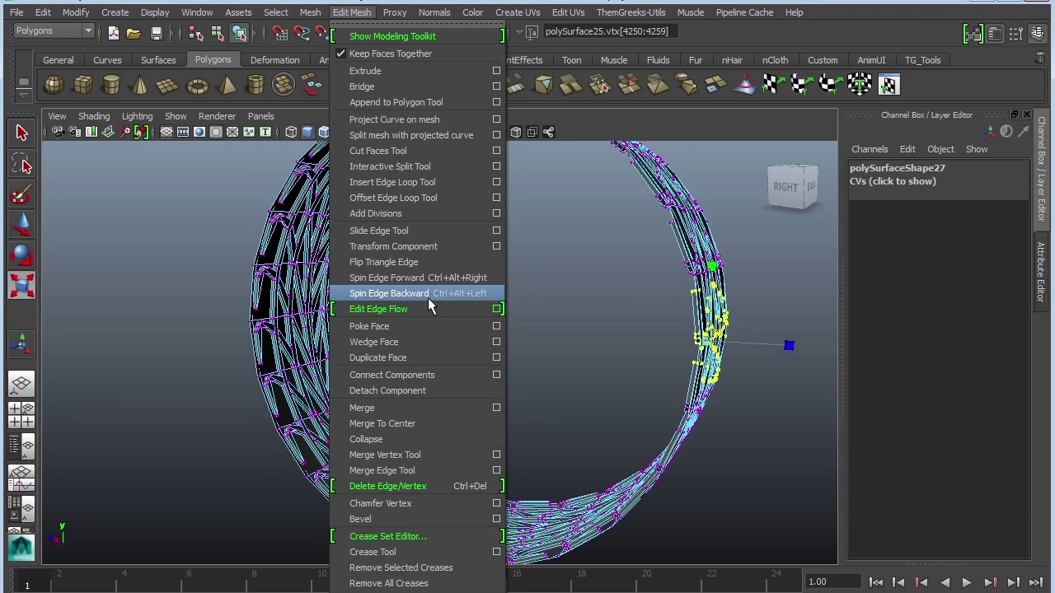
{"action": "left_click", "coordinate": [408, 407]}
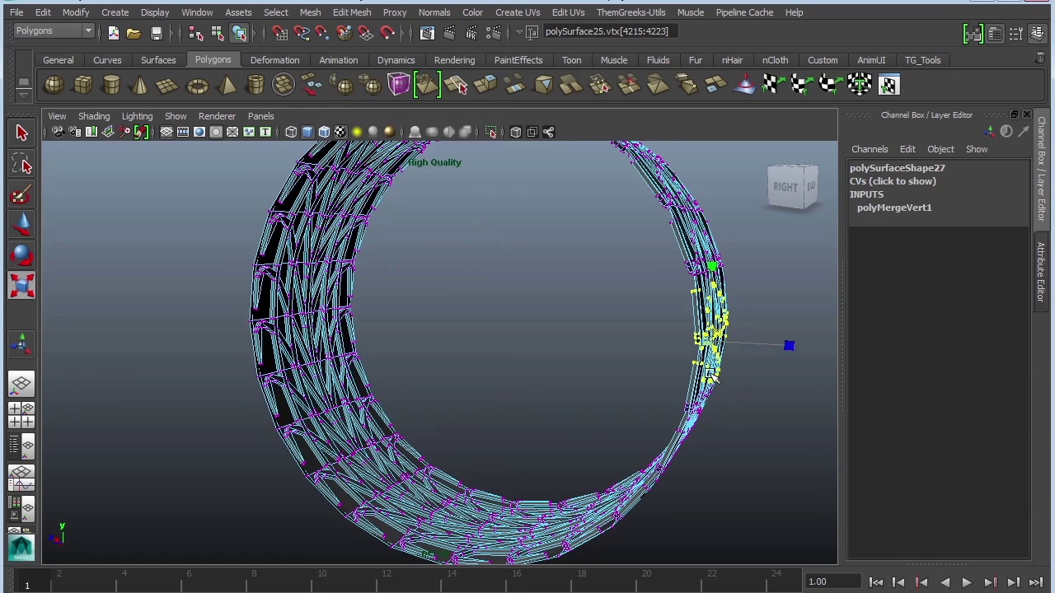
Select the open border edge loops on both sides of the tread ring and extrude them.
{"action": "right_click_drag", "start_coordinate": [727, 306], "coordinate": [763, 295]}
{"action": "left_click", "coordinate": [707, 305]}
{"action": "left_click_drag", "start_coordinate": [719, 350], "coordinate": [646, 378], "text": "alt"}
{"action": "left_click", "coordinate": [754, 420]}
{"action": "left_click_drag", "start_coordinate": [753, 420], "coordinate": [582, 360], "text": "alt"}
{"action": "left_click", "coordinate": [607, 282]}
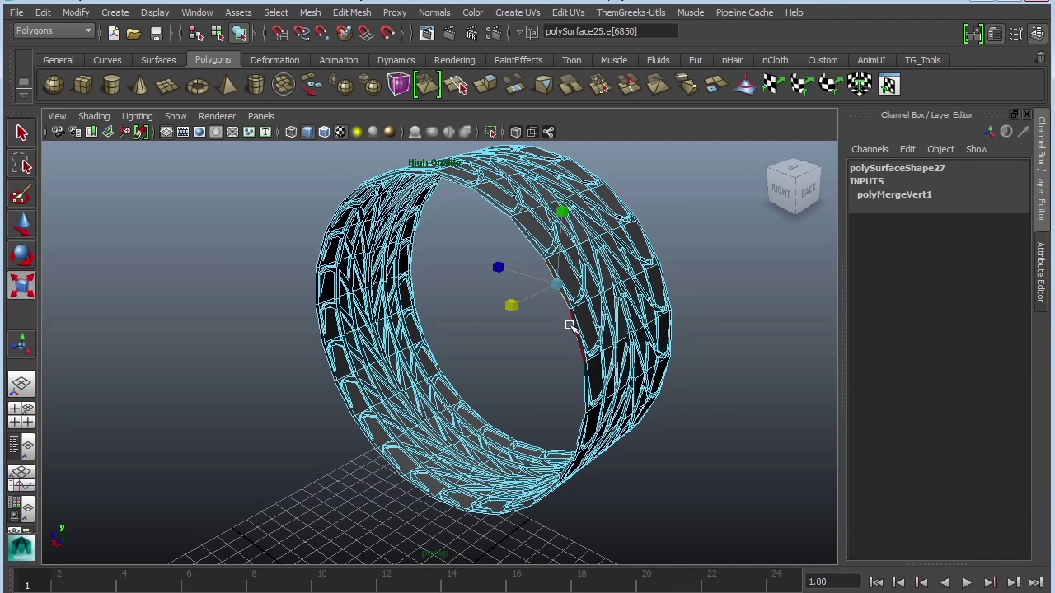
{"action": "left_click_drag", "start_coordinate": [569, 329], "coordinate": [516, 364], "text": "alt"}
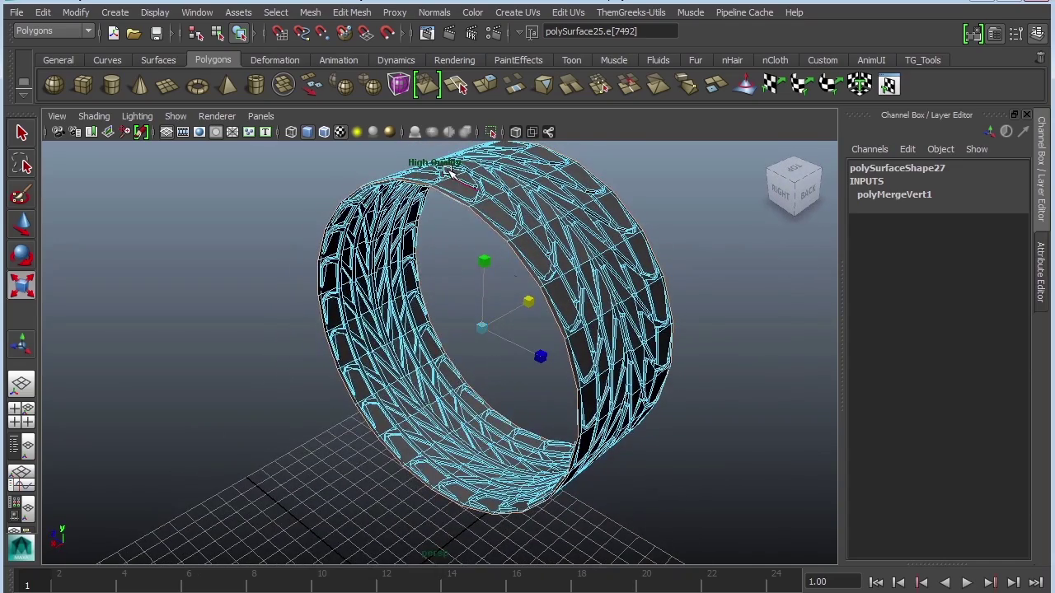
{"action": "left_click", "coordinate": [363, 15]}
{"action": "left_click", "coordinate": [362, 68]}
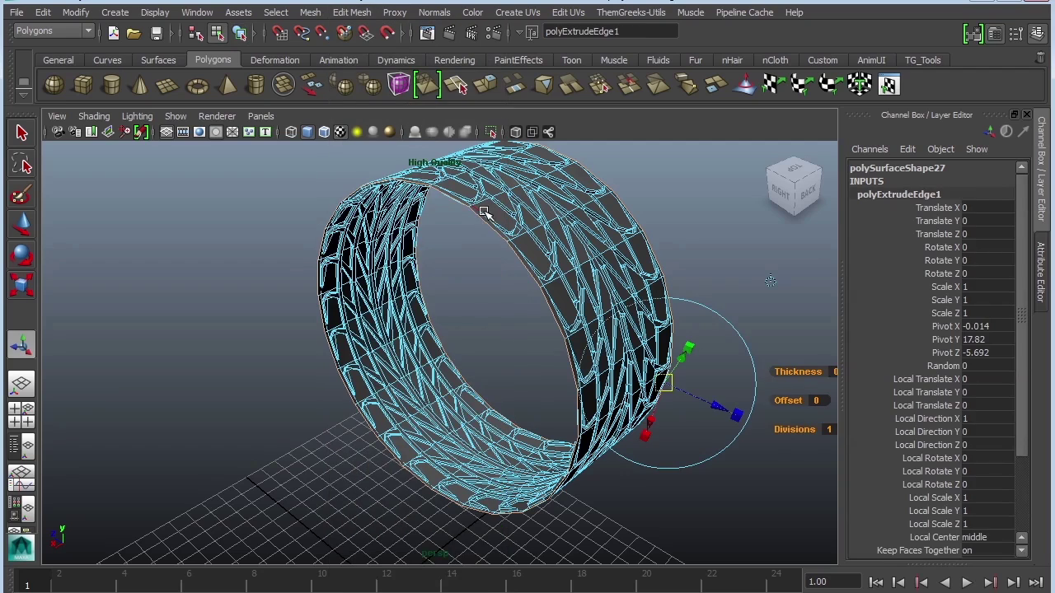
{"action": "left_click_drag", "start_coordinate": [719, 410], "coordinate": [679, 394]}
{"action": "left_click_drag", "start_coordinate": [679, 400], "coordinate": [570, 409], "text": "alt"}
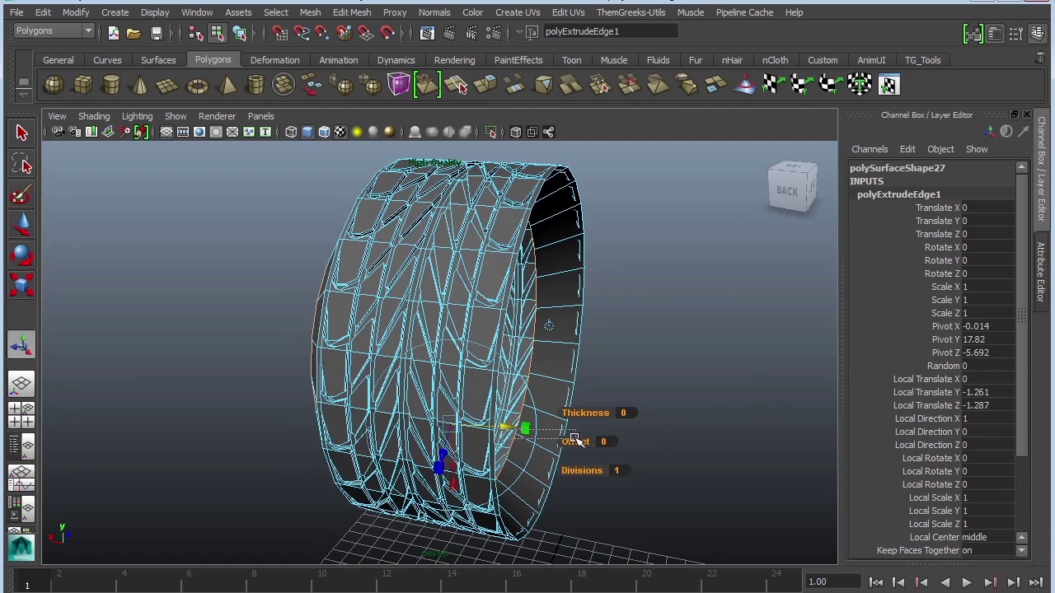
{"action": "mouse_move", "coordinate": [507, 428]}
{"action": "left_mouse_down"}
{"action": "mouse_move", "coordinate": [463, 421]}
{"action": "mouse_move", "coordinate": [779, 475]}
{"action": "mouse_move", "coordinate": [516, 428]}
{"action": "left_mouse_up"}
{"action": "key", "text": "ctrl+z"}
{"action": "key", "text": "ctrl+z"}
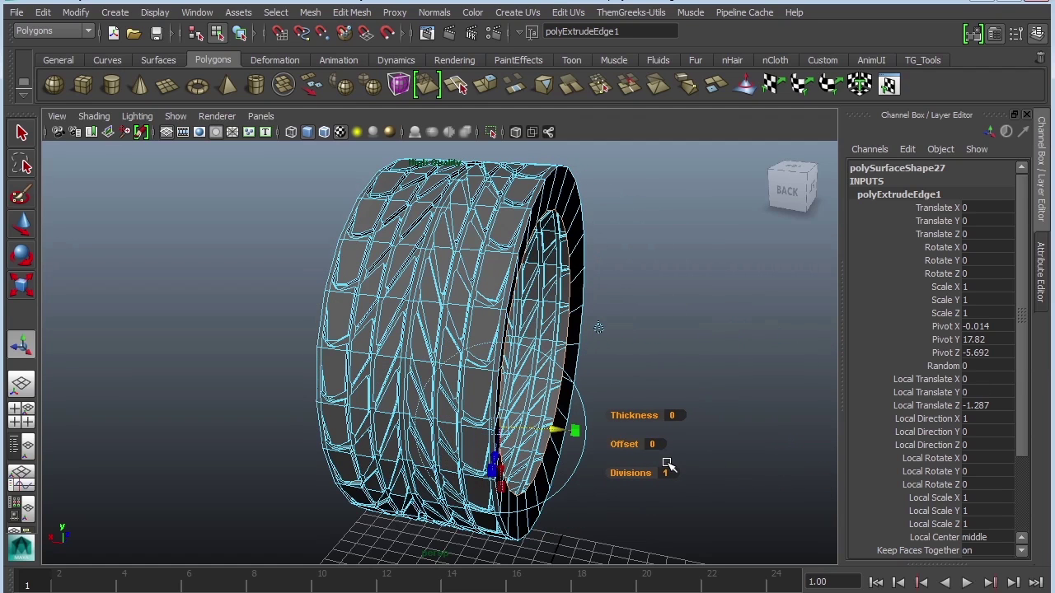
{"action": "key", "text": "ctrl+z"}
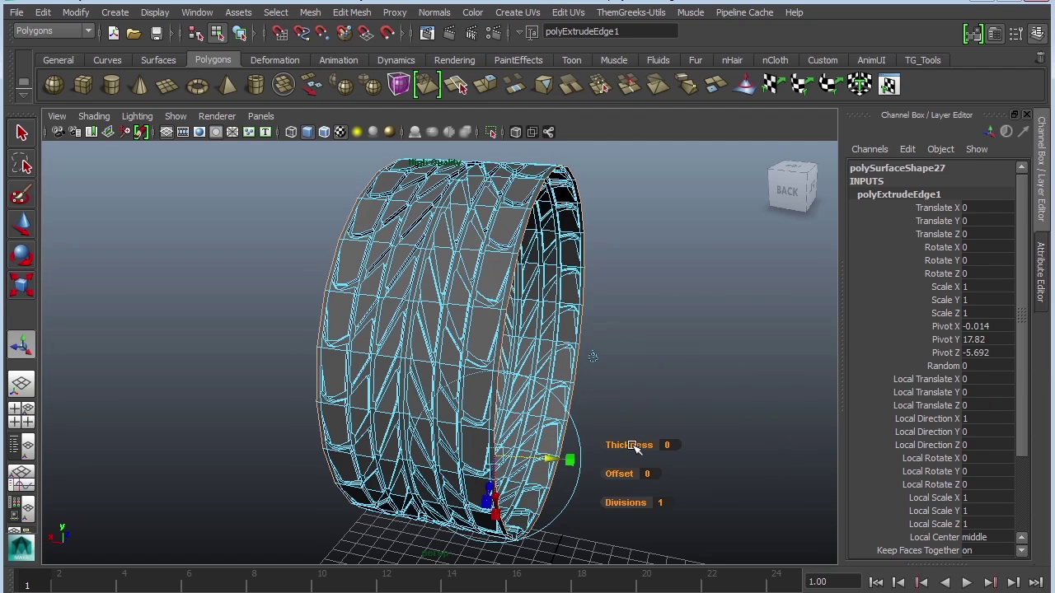
Switch the extrusion to world axes and scale the extruded borders slightly inward to form a narrow shoulder on each side.
{"action": "left_click", "coordinate": [596, 358]}
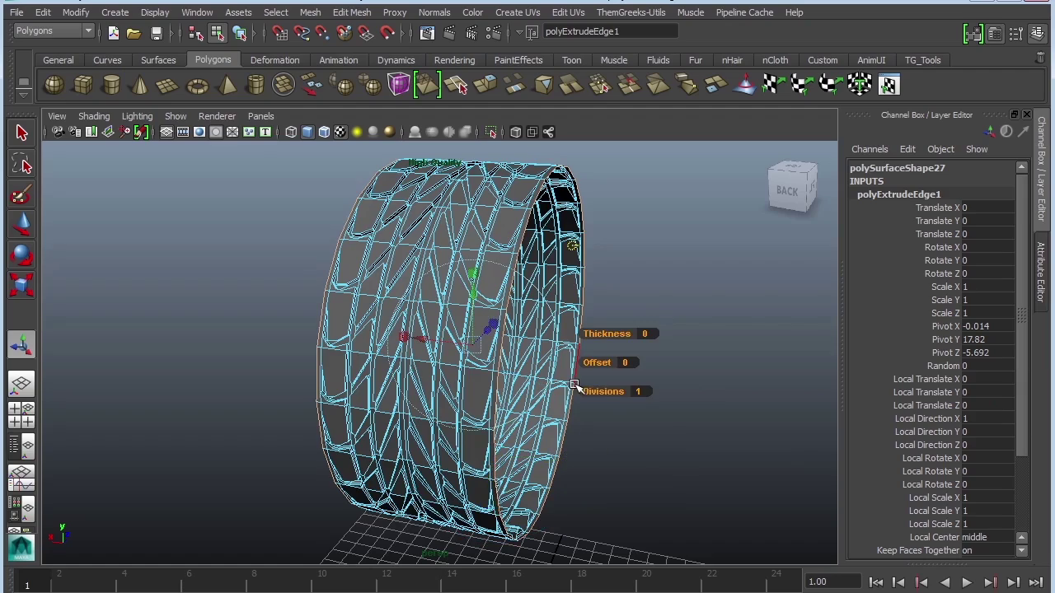
{"action": "left_click_drag", "start_coordinate": [588, 394], "coordinate": [641, 381], "text": "alt"}
{"action": "left_click_drag", "start_coordinate": [420, 353], "coordinate": [357, 369]}
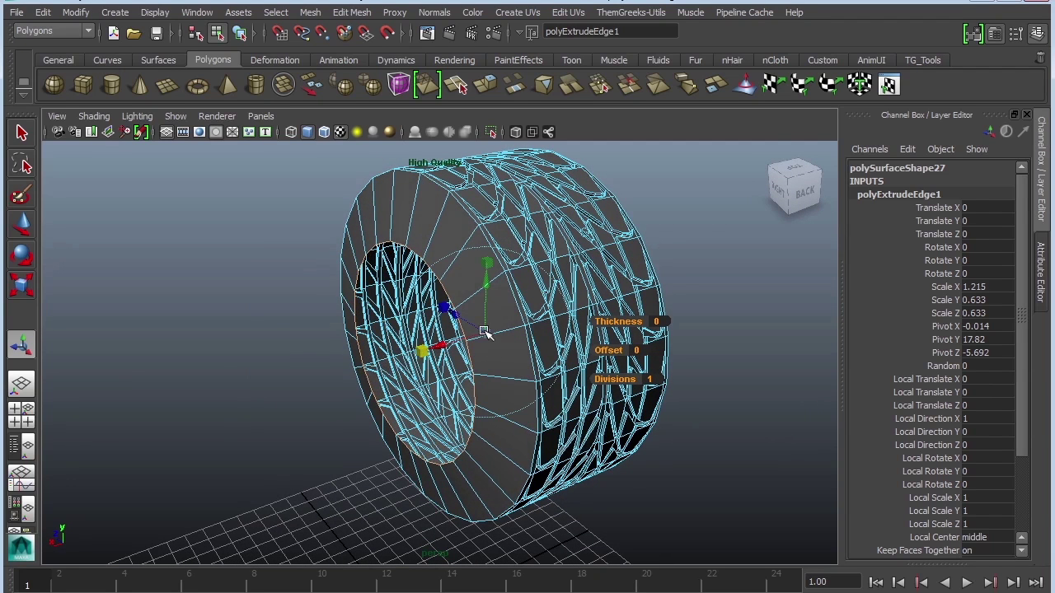
{"action": "left_click", "coordinate": [485, 333]}
{"action": "left_click_drag", "start_coordinate": [488, 333], "coordinate": [505, 342]}
{"action": "left_click_drag", "start_coordinate": [420, 350], "coordinate": [492, 336]}
{"action": "left_click_drag", "start_coordinate": [428, 344], "coordinate": [434, 346]}
Extrude the border loops again and scale them in world axes to about 1.048 in X and 0.817 in Y and Z.
{"action": "key", "text": "ctrl+e"}
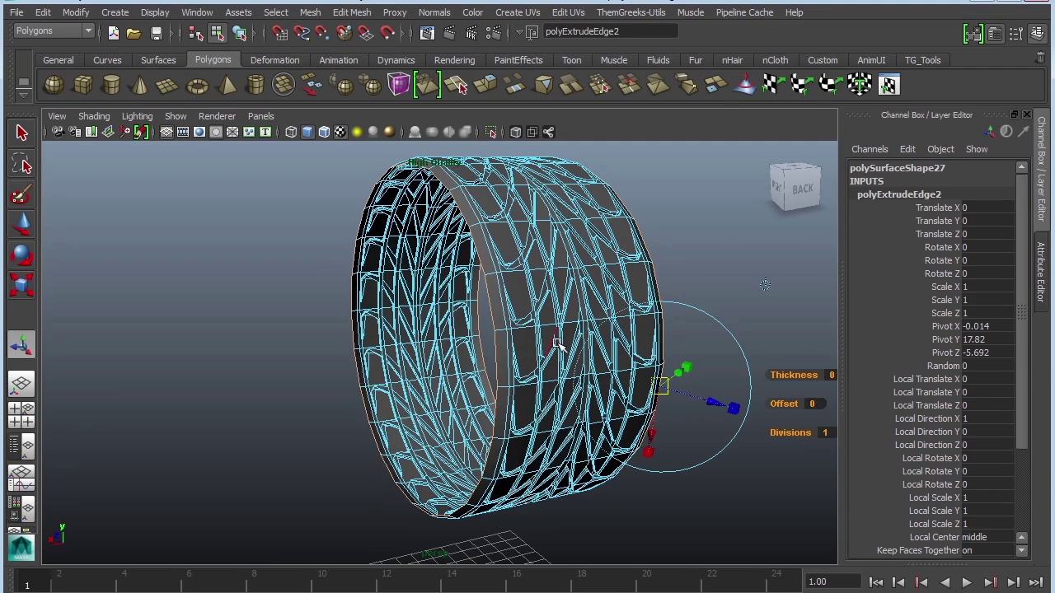
{"action": "left_click", "coordinate": [763, 284]}
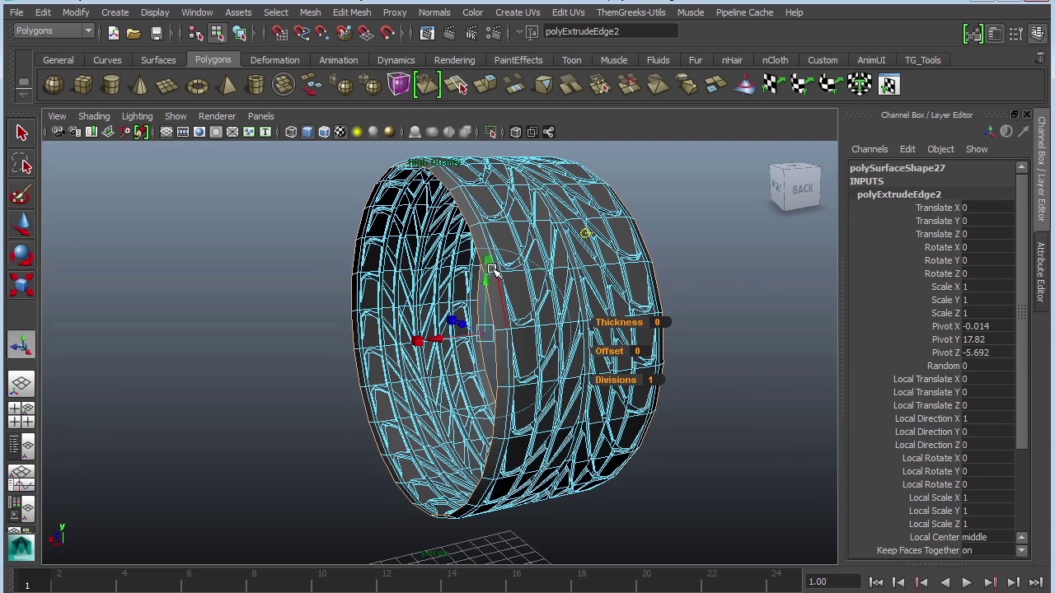
{"action": "left_click_drag", "start_coordinate": [490, 337], "coordinate": [399, 344]}
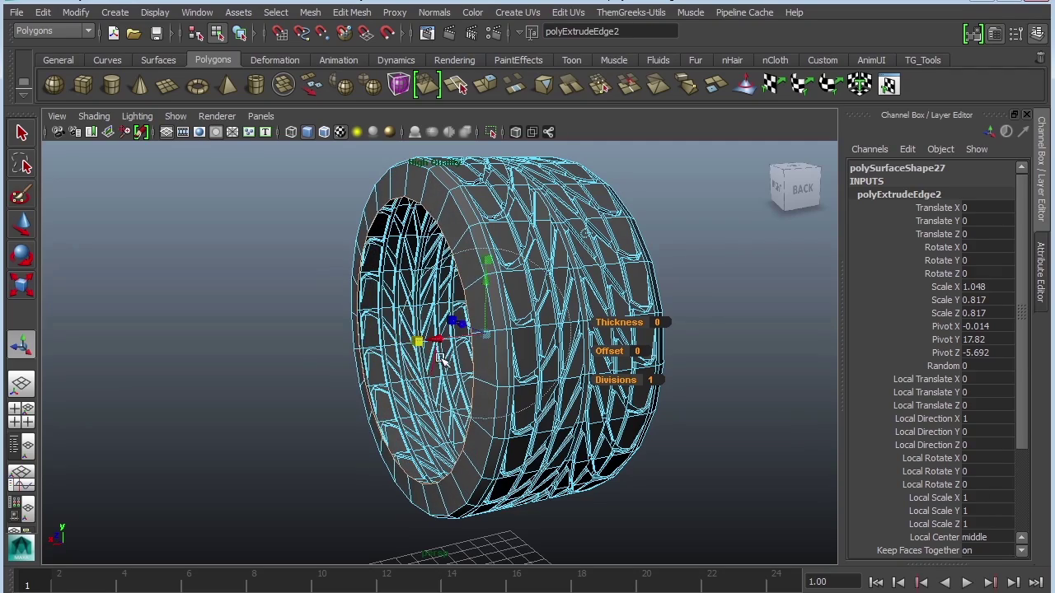
Extrude the ring's inner border loops again and scale them uniformly to about 0.917.
{"action": "mouse_move", "coordinate": [468, 377]}
{"action": "left_mouse_down", "text": "alt"}
{"action": "mouse_move", "coordinate": [621, 374]}
{"action": "mouse_move", "coordinate": [410, 359]}
{"action": "mouse_move", "coordinate": [463, 371]}
{"action": "left_mouse_up", "text": "alt"}
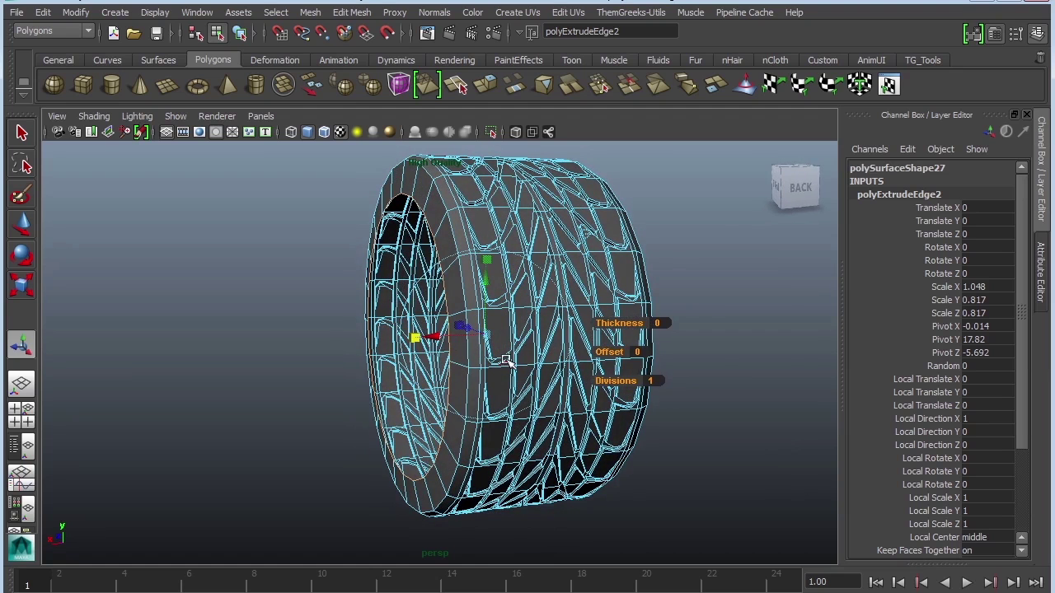
{"action": "key", "text": "g"}
{"action": "left_click", "coordinate": [736, 268]}
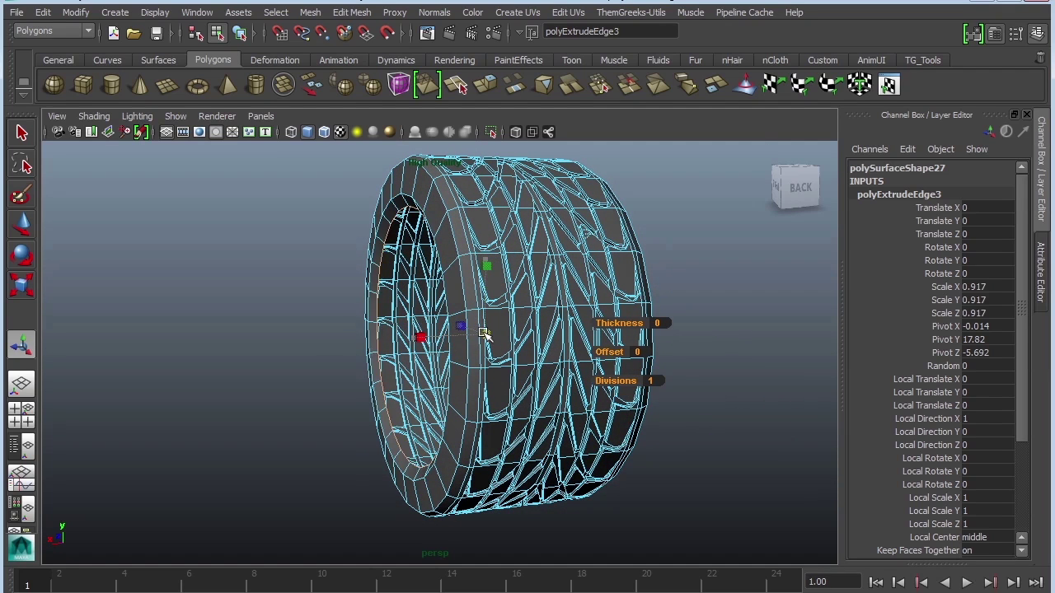
{"action": "left_click_drag", "start_coordinate": [481, 333], "coordinate": [432, 341], "text": "alt"}
Extrude the border loops once more, scale them to about 0.877 in X and 0.95 in Y and Z, and return to object selection.
{"action": "key", "text": "g"}
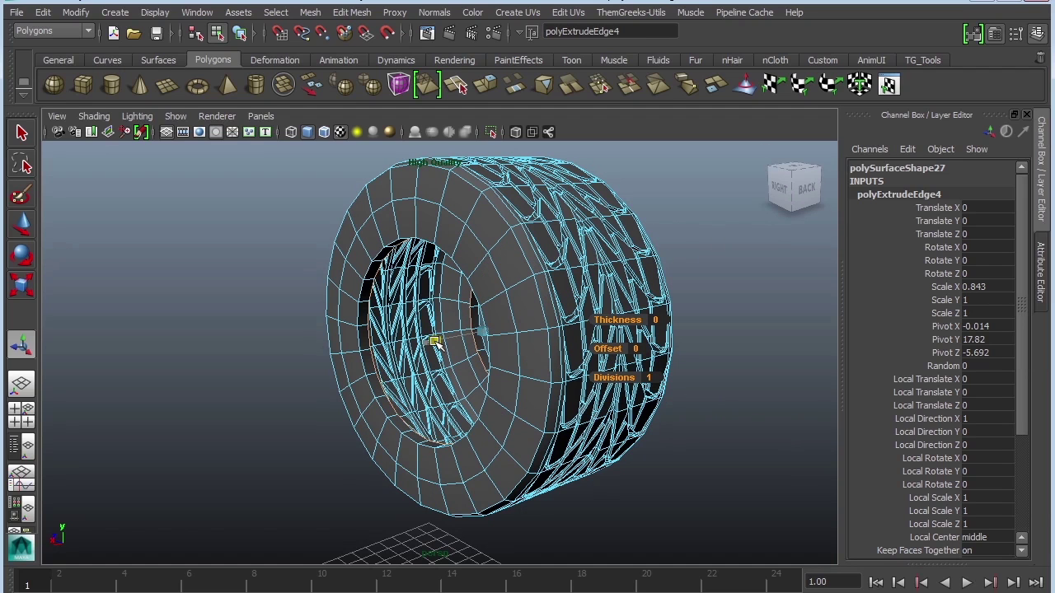
{"action": "left_click_drag", "start_coordinate": [484, 332], "coordinate": [481, 331]}
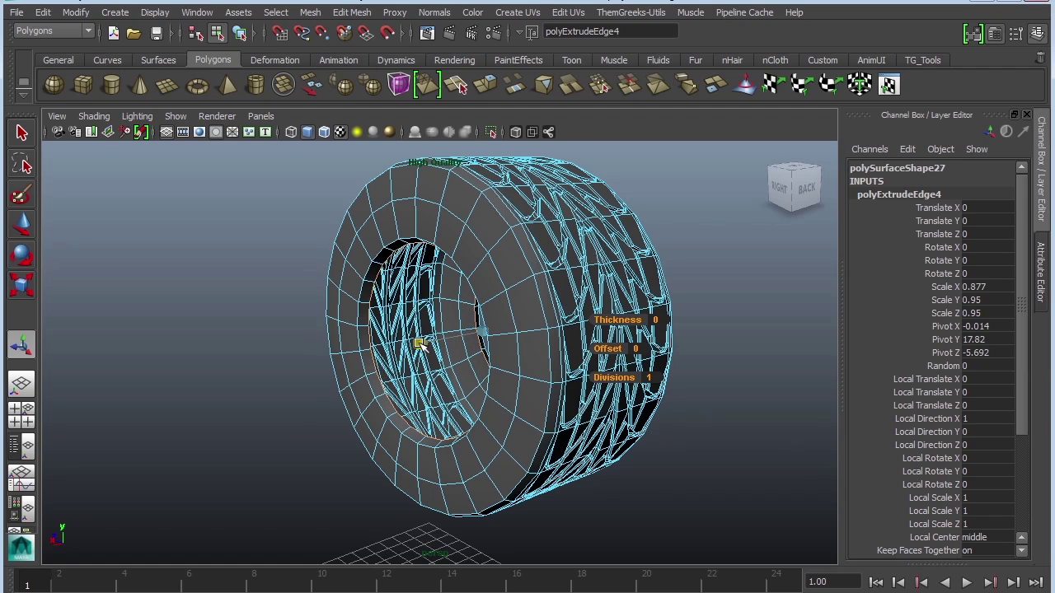
{"action": "right_click_drag", "start_coordinate": [542, 424], "coordinate": [626, 335]}
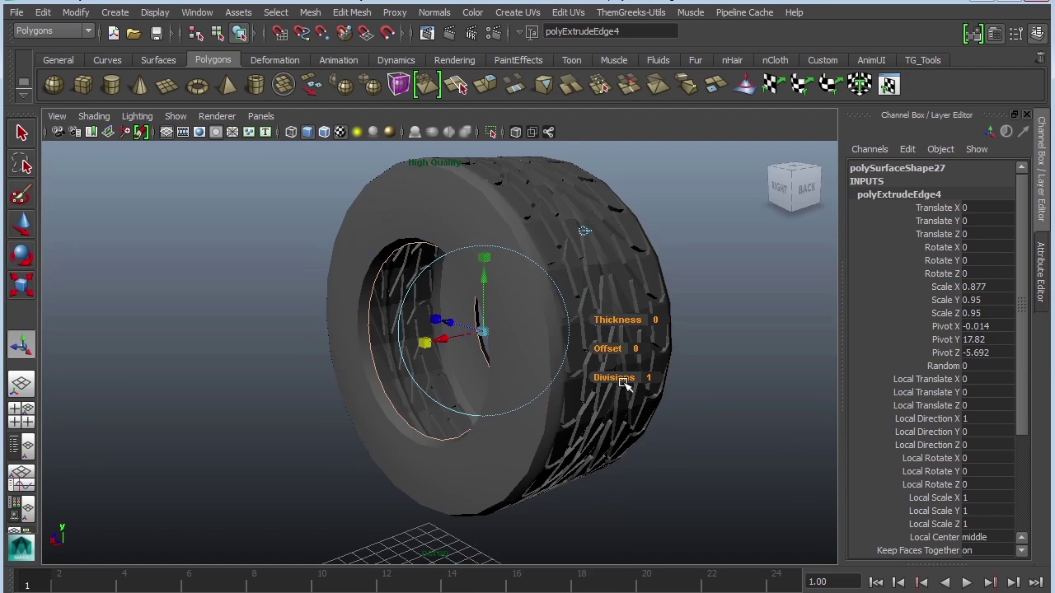
{"action": "left_click", "coordinate": [667, 455]}
Select the finished tire and narrow its width by scaling it along the X axis.
{"action": "left_click_drag", "start_coordinate": [517, 445], "coordinate": [605, 431], "text": "alt"}
{"action": "right_click_drag", "start_coordinate": [604, 431], "coordinate": [563, 393], "text": "alt"}
{"action": "left_click_drag", "start_coordinate": [563, 393], "coordinate": [522, 372], "text": "alt"}
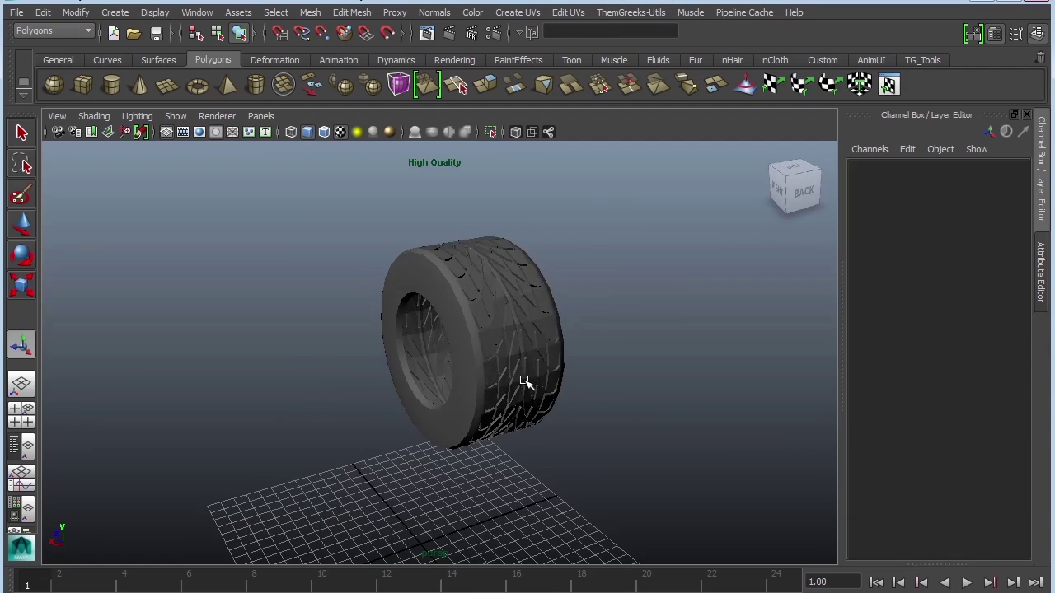
{"action": "left_click", "coordinate": [542, 403]}
{"action": "left_click", "coordinate": [675, 447]}
{"action": "left_click_drag", "start_coordinate": [675, 448], "coordinate": [528, 383], "text": "alt"}
{"action": "left_click", "coordinate": [528, 382]}
{"action": "right_click_drag", "start_coordinate": [519, 401], "coordinate": [476, 387], "text": "alt"}
{"action": "key", "text": "r"}
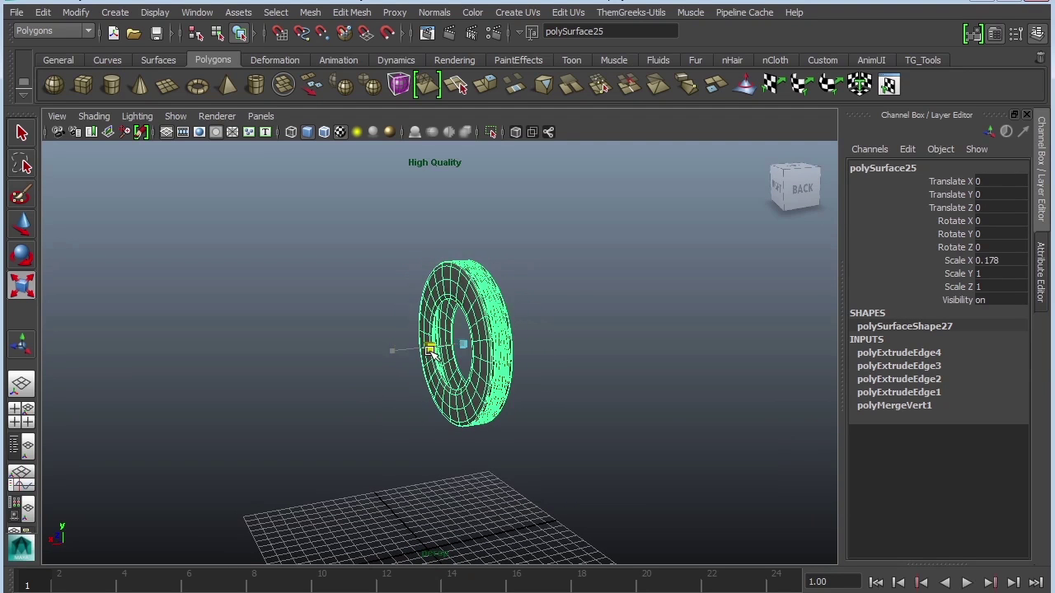
{"action": "left_click_drag", "start_coordinate": [431, 352], "coordinate": [413, 354]}
Refine the tire's width to an X scale of about 0.327.
{"action": "left_click", "coordinate": [606, 401]}
{"action": "left_click_drag", "start_coordinate": [606, 401], "coordinate": [629, 405], "text": "alt"}
{"action": "left_click", "coordinate": [478, 384]}
{"action": "left_click_drag", "start_coordinate": [384, 346], "coordinate": [375, 347]}
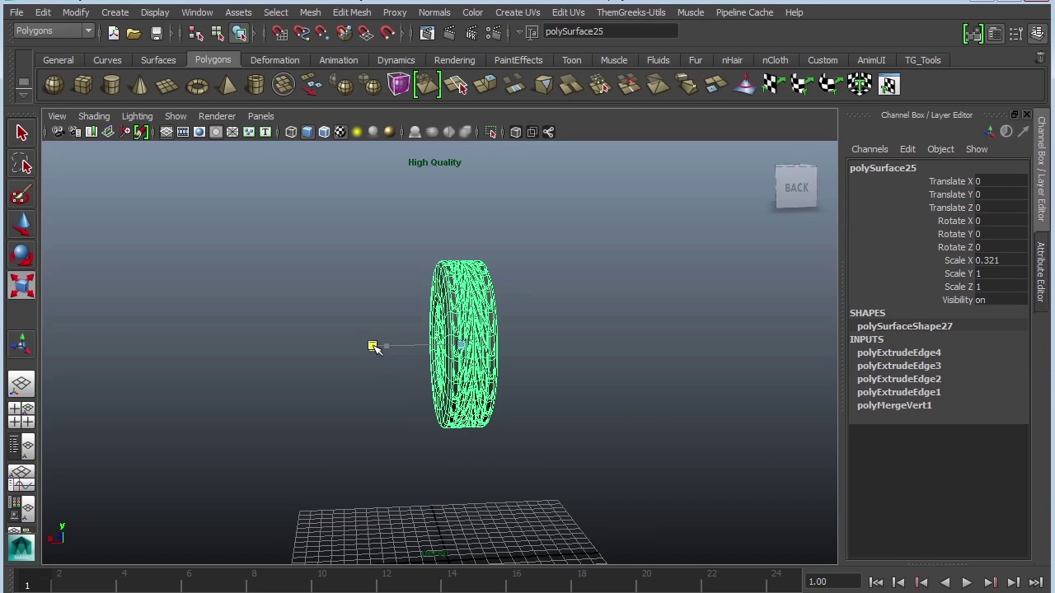
{"action": "left_click", "coordinate": [575, 393]}
{"action": "left_click_drag", "start_coordinate": [575, 393], "coordinate": [619, 407], "text": "alt"}
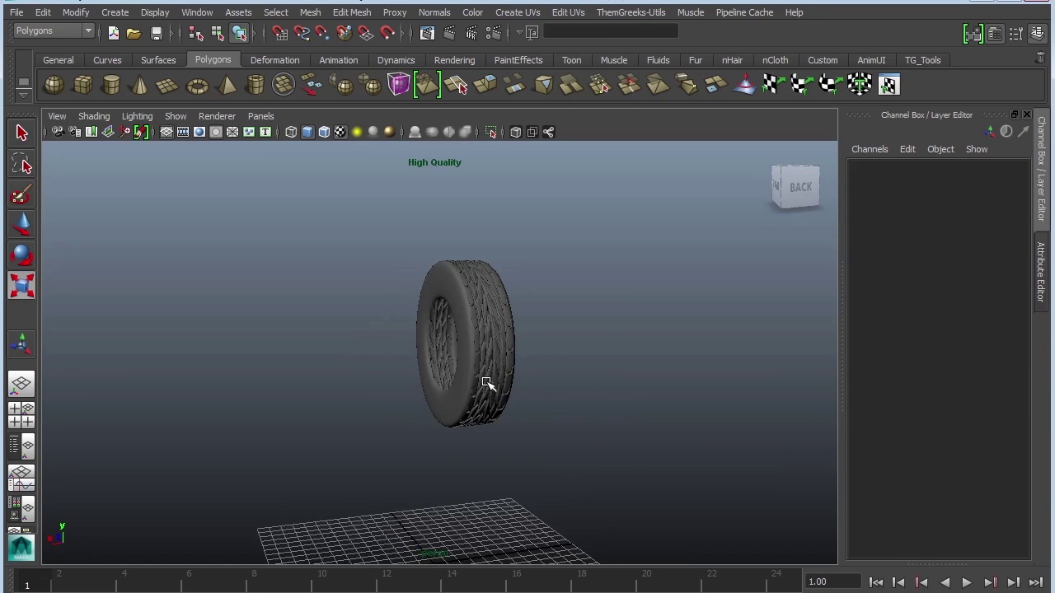
Lower the tire to the grid at Translate Y about -11.09 and center its pivot.
{"action": "left_click_drag", "start_coordinate": [486, 384], "coordinate": [549, 317], "text": "alt"}
{"action": "left_click", "coordinate": [631, 370]}
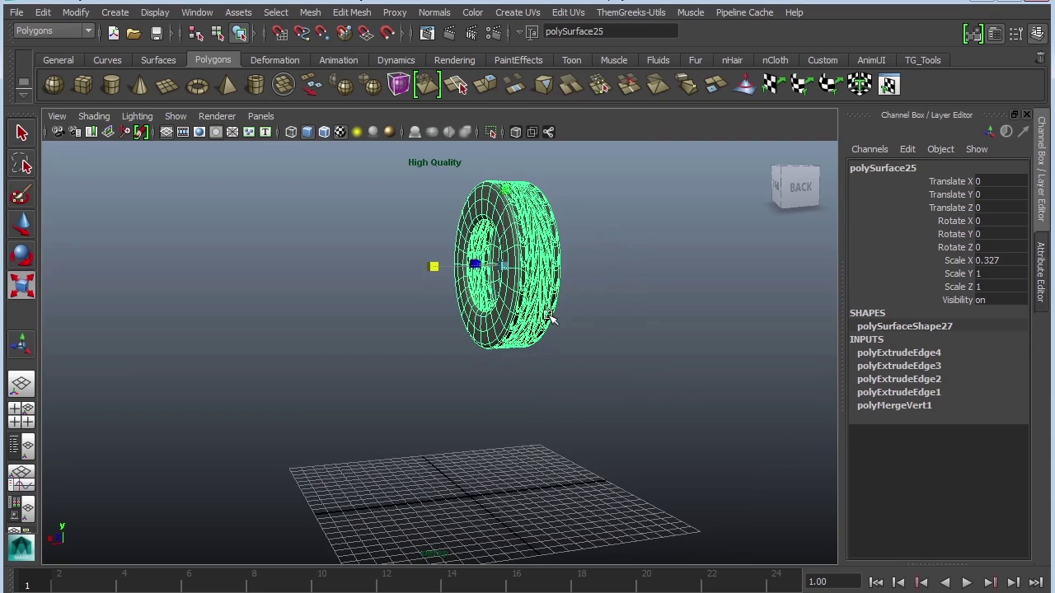
{"action": "key", "text": "w"}
{"action": "left_click_drag", "start_coordinate": [506, 216], "coordinate": [504, 380]}
{"action": "left_click", "coordinate": [76, 12]}
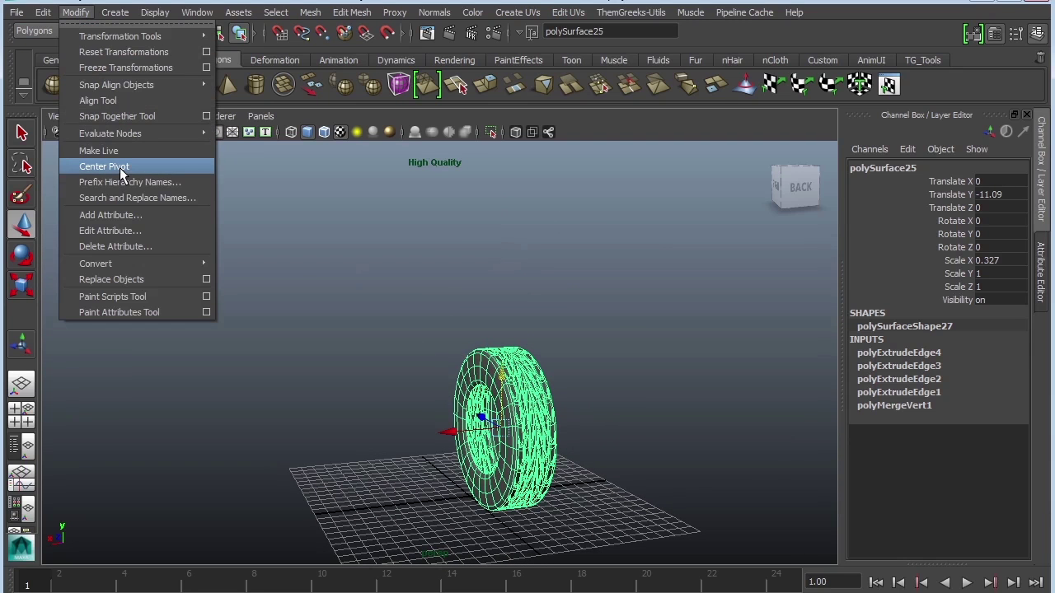
{"action": "left_click", "coordinate": [103, 165]}
{"action": "left_click", "coordinate": [79, 12]}
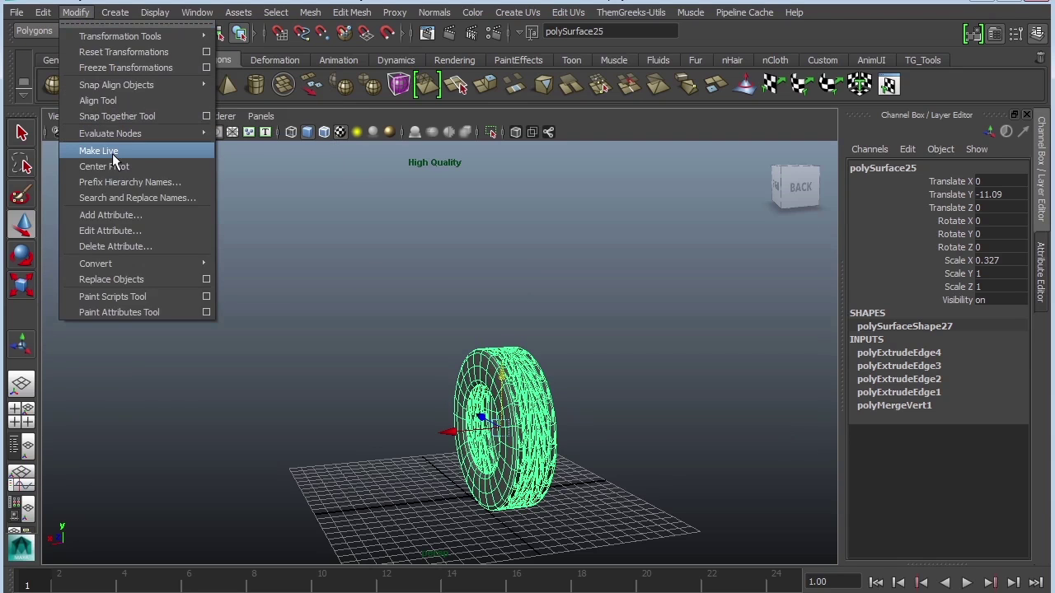
{"action": "left_click", "coordinate": [111, 166]}
Lay the tire flat with Rotate Z 90 and move it to about -16.212 in Y and 4.675 in Z.
{"action": "left_click_drag", "start_coordinate": [425, 412], "coordinate": [574, 416], "text": "alt"}
{"action": "key", "text": "e"}
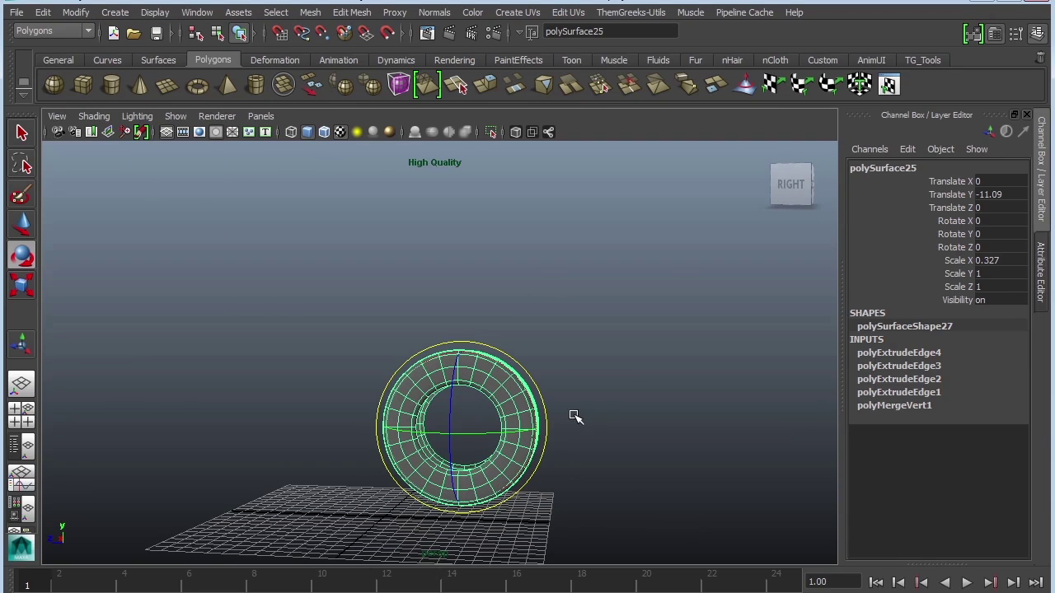
{"action": "left_click_drag", "start_coordinate": [449, 399], "coordinate": [511, 388]}
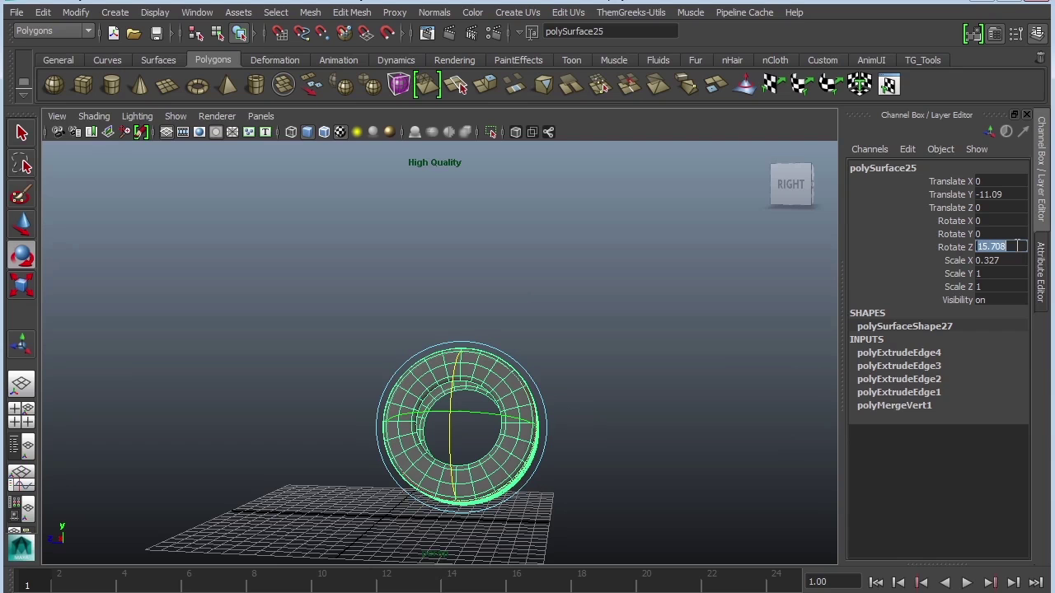
{"action": "key", "text": "Return"}
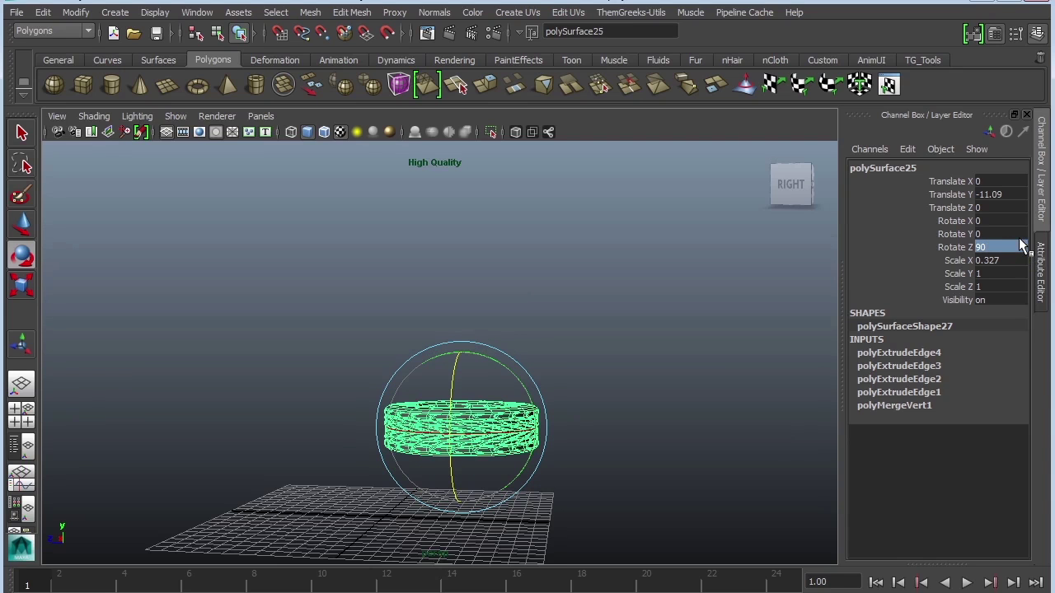
{"action": "key", "text": "w"}
{"action": "left_click_drag", "start_coordinate": [461, 368], "coordinate": [543, 511]}
Duplicate the flat tire, stack the copy on it at Translate Y about -13.256, and turn it to about 15.656 in Rotate X.
{"action": "key", "text": "ctrl+d"}
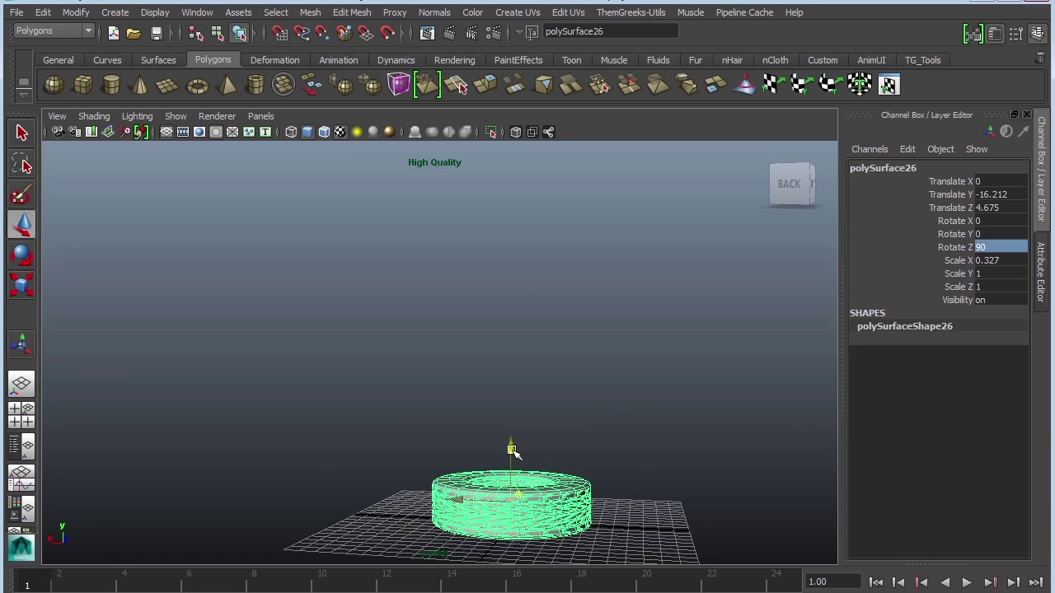
{"action": "mouse_move", "coordinate": [524, 474]}
{"action": "left_mouse_down"}
{"action": "mouse_move", "coordinate": [525, 427]}
{"action": "mouse_move", "coordinate": [561, 467]}
{"action": "mouse_move", "coordinate": [515, 462]}
{"action": "left_mouse_up"}
{"action": "key", "text": "e"}
{"action": "key", "text": "w"}
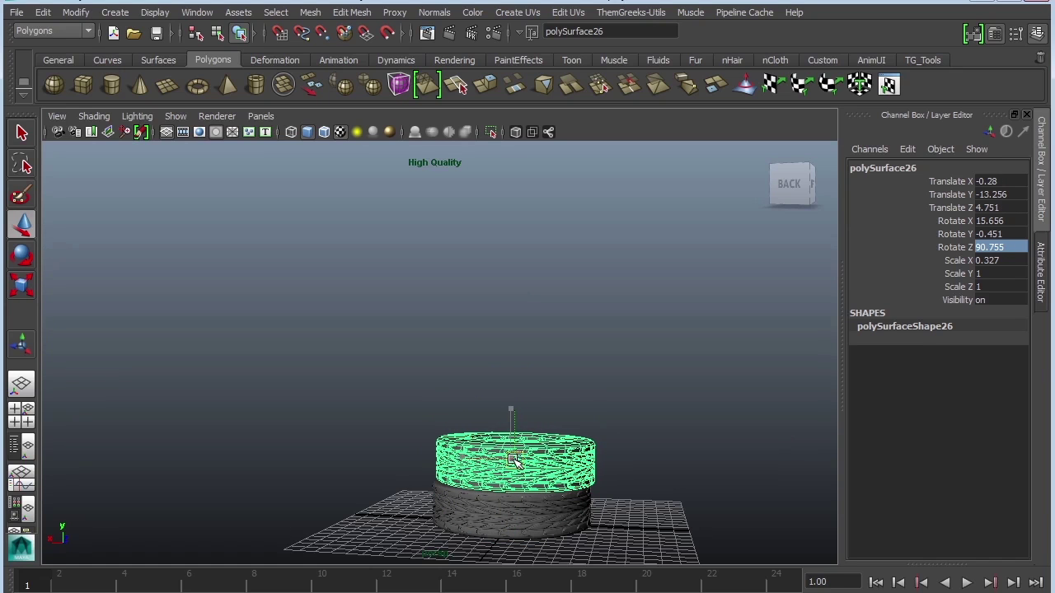
Duplicate the second tire, stack the copy at Translate Y about -10.237, and turn it to about 24.591 in Rotate X.
{"action": "left_click", "coordinate": [537, 511]}
{"action": "key", "text": "e"}
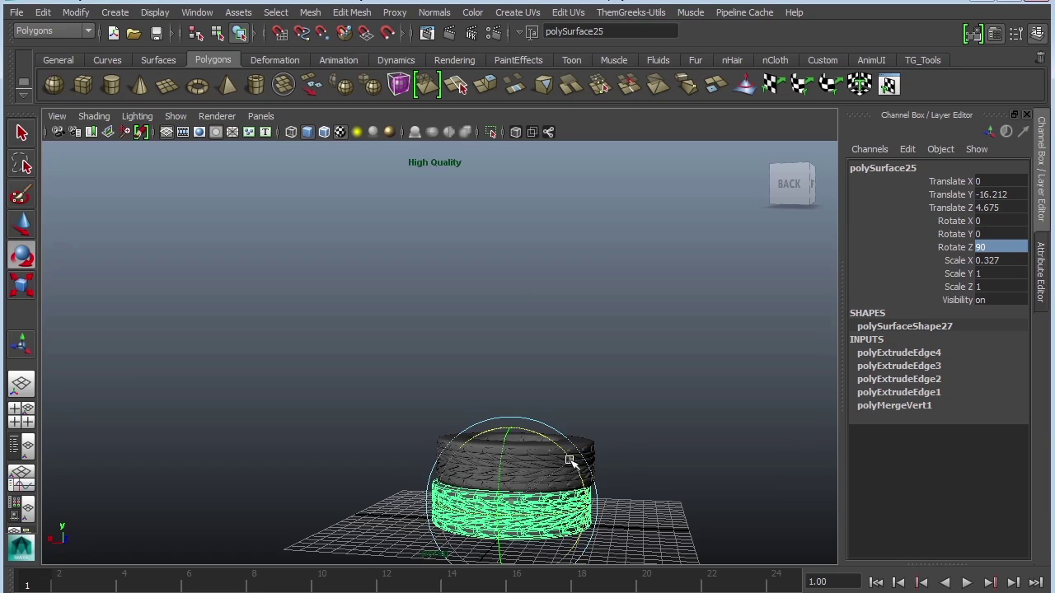
{"action": "left_click", "coordinate": [607, 448]}
{"action": "left_click", "coordinate": [575, 458]}
{"action": "left_click_drag", "start_coordinate": [610, 452], "coordinate": [535, 443], "text": "alt"}
{"action": "key", "text": "ctrl+d"}
{"action": "key", "text": "w"}
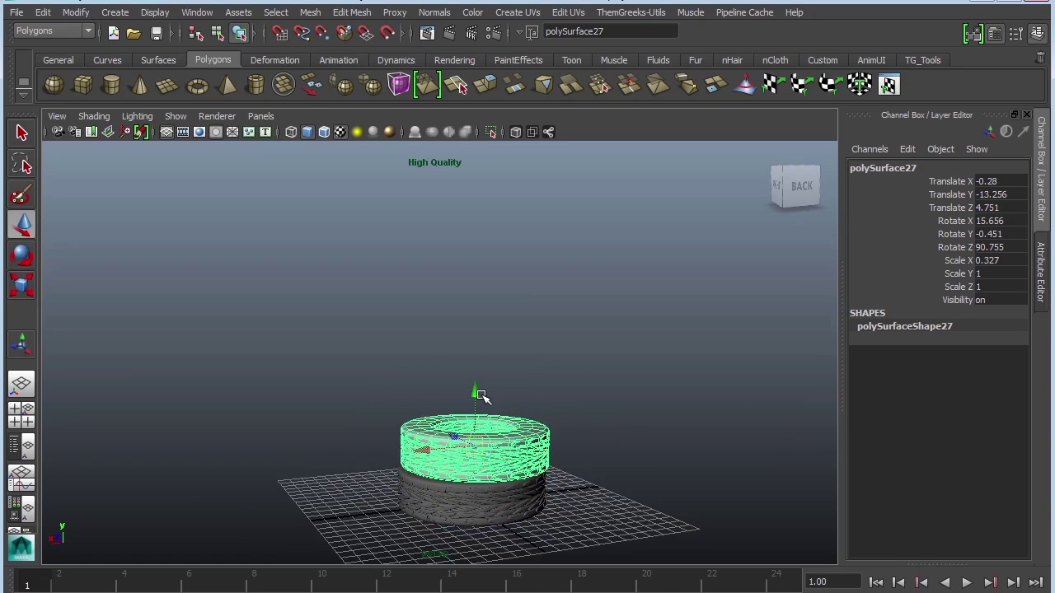
{"action": "left_click_drag", "start_coordinate": [477, 396], "coordinate": [427, 383]}
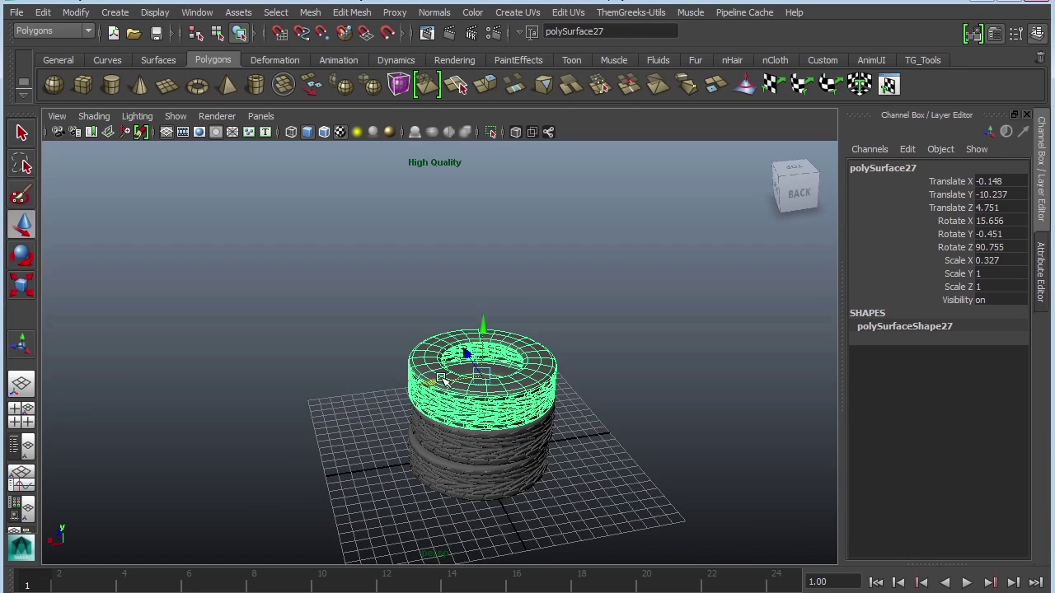
{"action": "left_click_drag", "start_coordinate": [461, 353], "coordinate": [461, 351]}
{"action": "key", "text": "e"}
{"action": "left_click_drag", "start_coordinate": [526, 394], "coordinate": [538, 367]}
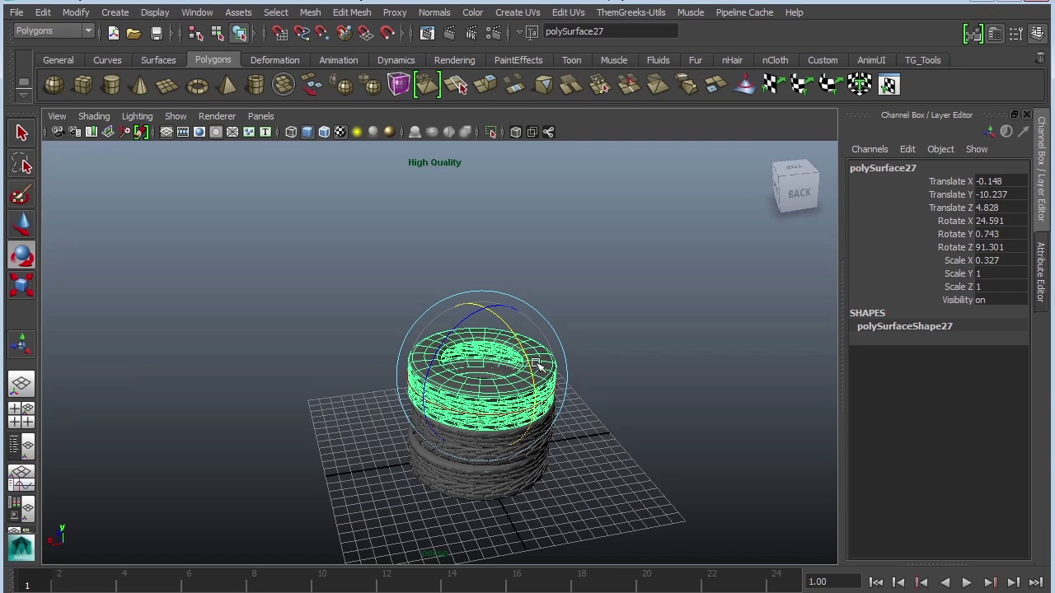
{"action": "left_click", "coordinate": [616, 377]}
Tilt the top tire slightly to about 2.243 in Rotate Y and shift it to about 4.959 in Translate Z.
{"action": "left_click_drag", "start_coordinate": [489, 434], "coordinate": [603, 409], "text": "alt"}
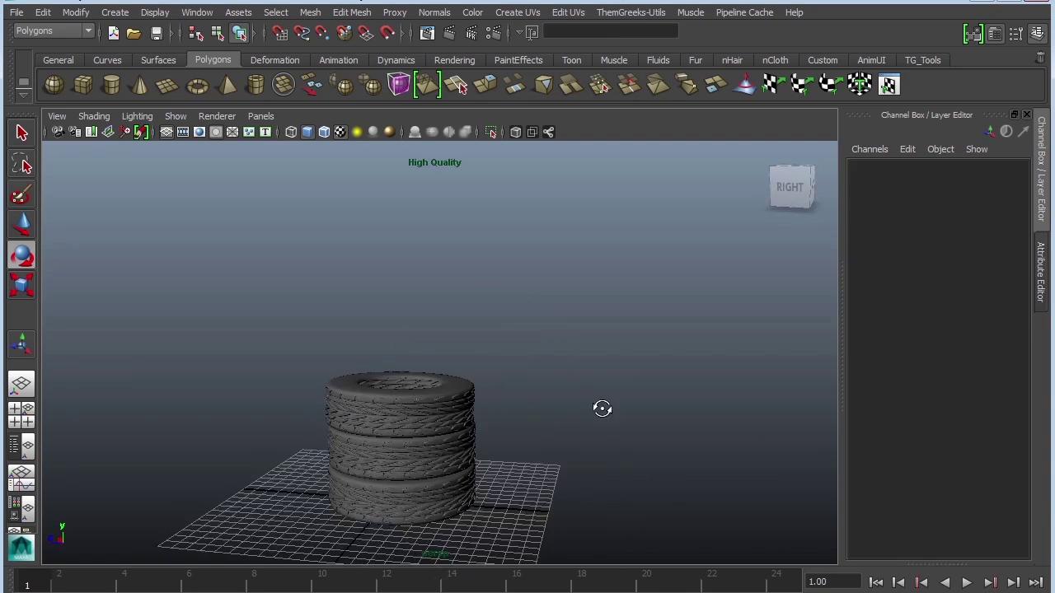
{"action": "left_click", "coordinate": [415, 407]}
{"action": "key", "text": "w"}
{"action": "key", "text": "e"}
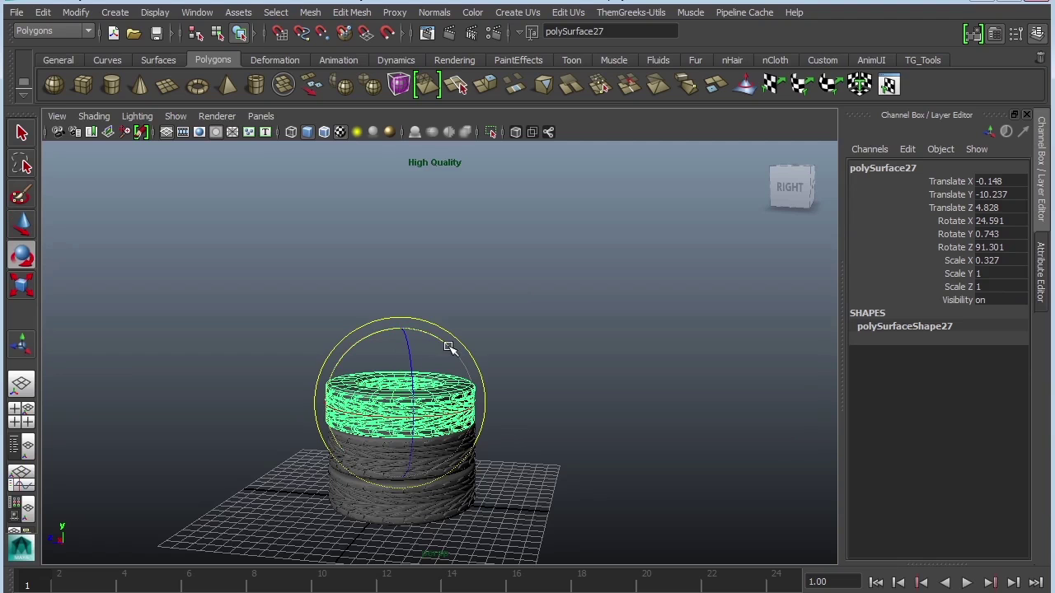
{"action": "left_click_drag", "start_coordinate": [451, 341], "coordinate": [451, 344]}
{"action": "key", "text": "w"}
{"action": "left_click_drag", "start_coordinate": [350, 397], "coordinate": [347, 397]}
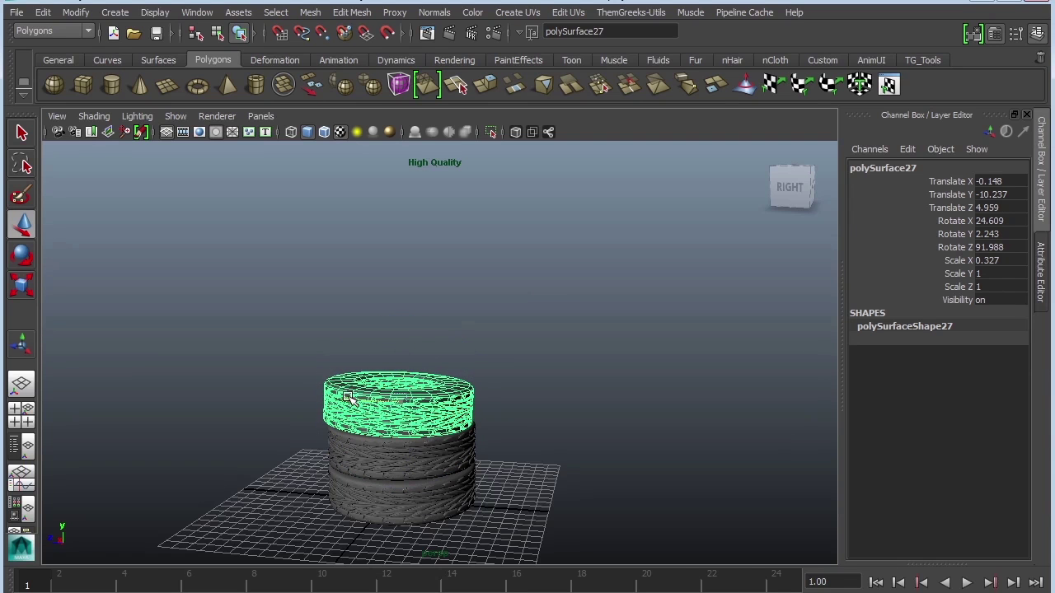
{"action": "left_click", "coordinate": [540, 438]}
Shift the middle tire of the stack to Translate Z about 4.289.
{"action": "left_click_drag", "start_coordinate": [567, 372], "coordinate": [680, 382], "text": "alt"}
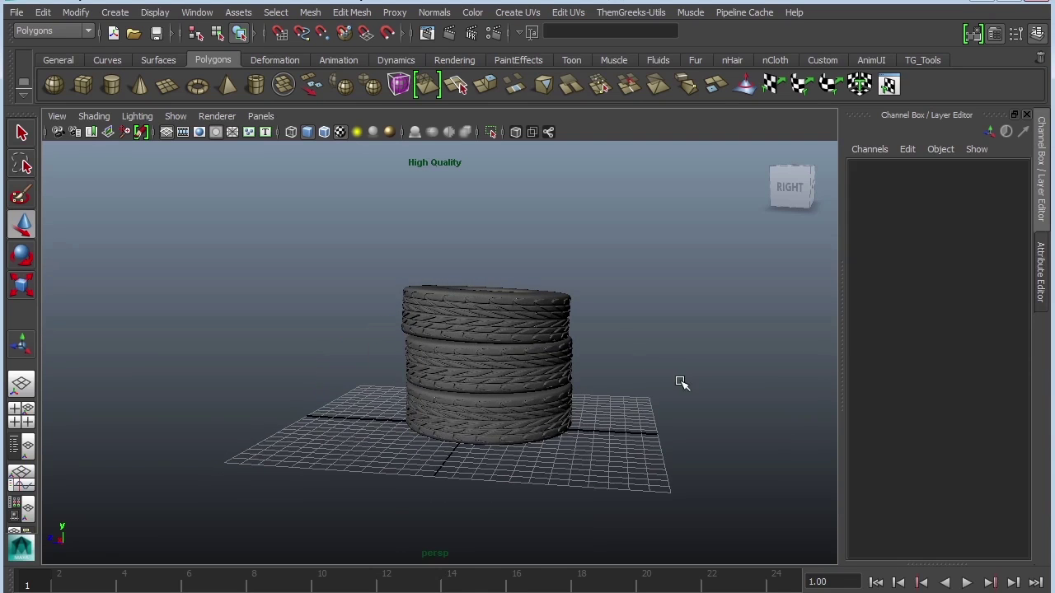
{"action": "left_click", "coordinate": [511, 386]}
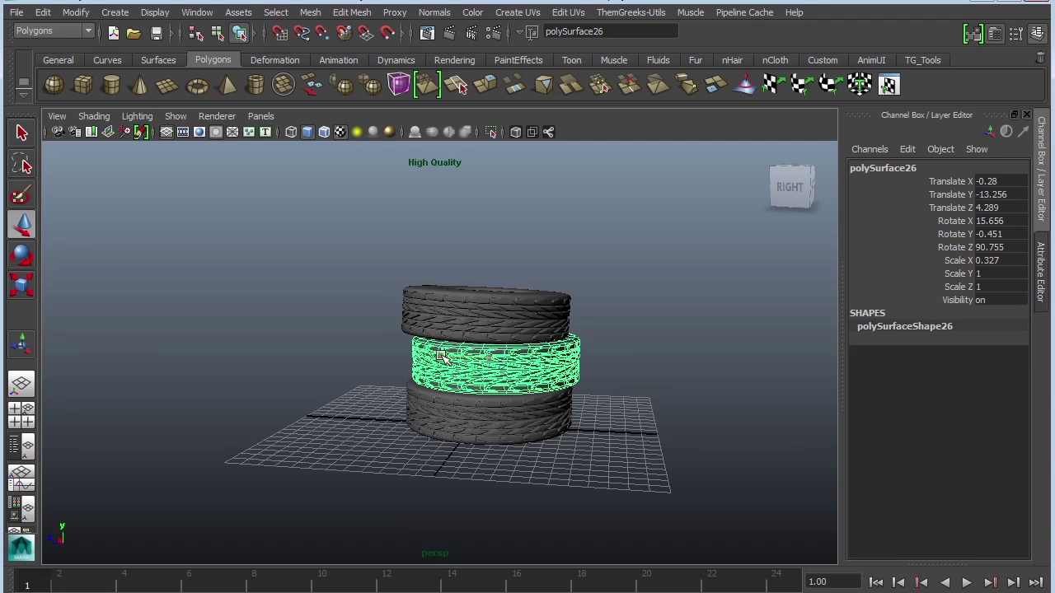
{"action": "left_click", "coordinate": [578, 459]}
{"action": "left_click_drag", "start_coordinate": [582, 461], "coordinate": [618, 391], "text": "alt"}
Duplicate the top tire, rotate the copy upright, and rest it on the stack at Translate Y about -4.127.
{"action": "left_click", "coordinate": [576, 323]}
{"action": "left_click_drag", "start_coordinate": [577, 325], "coordinate": [520, 400], "text": "alt"}
{"action": "key", "text": "ctrl+d"}
{"action": "key", "text": "e"}
{"action": "key", "text": "w"}
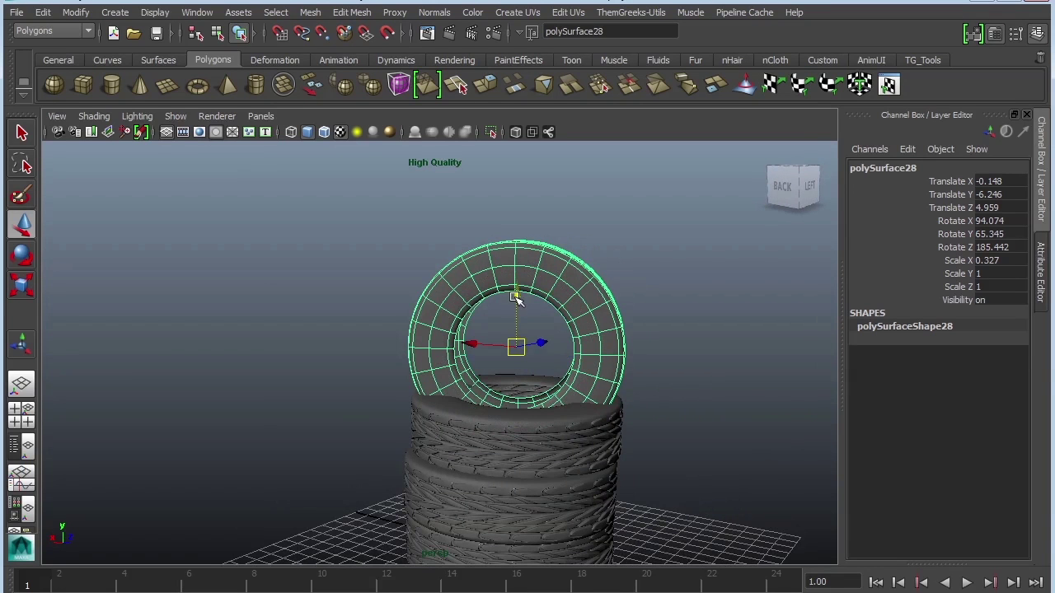
{"action": "left_click_drag", "start_coordinate": [516, 298], "coordinate": [531, 258]}
{"action": "left_click_drag", "start_coordinate": [536, 245], "coordinate": [753, 340]}
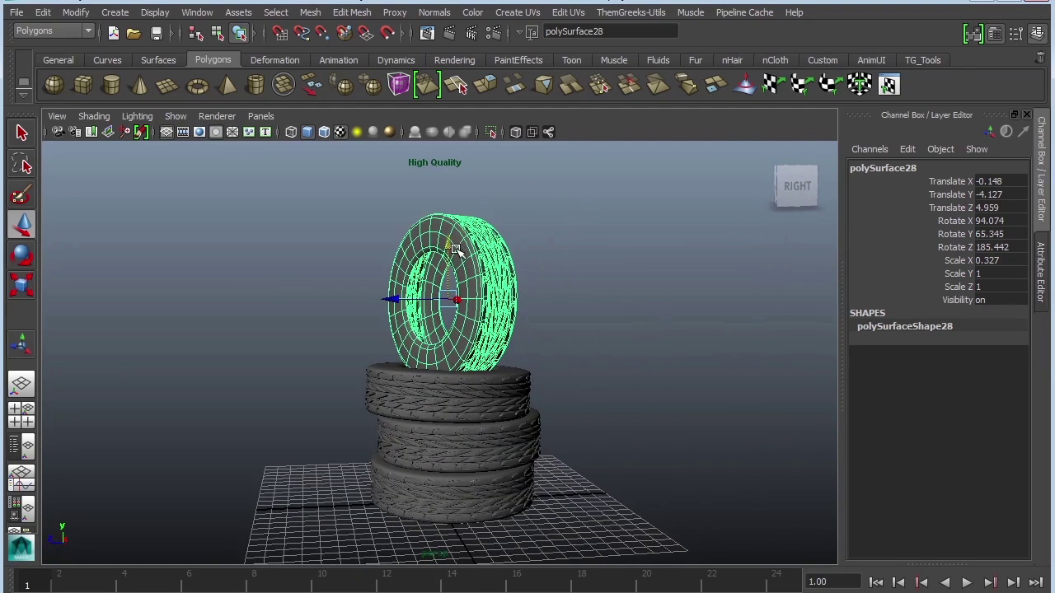
{"action": "left_click_drag", "start_coordinate": [455, 247], "coordinate": [448, 250]}
{"action": "left_click", "coordinate": [616, 332]}
{"action": "left_click_drag", "start_coordinate": [617, 332], "coordinate": [592, 320], "text": "alt"}
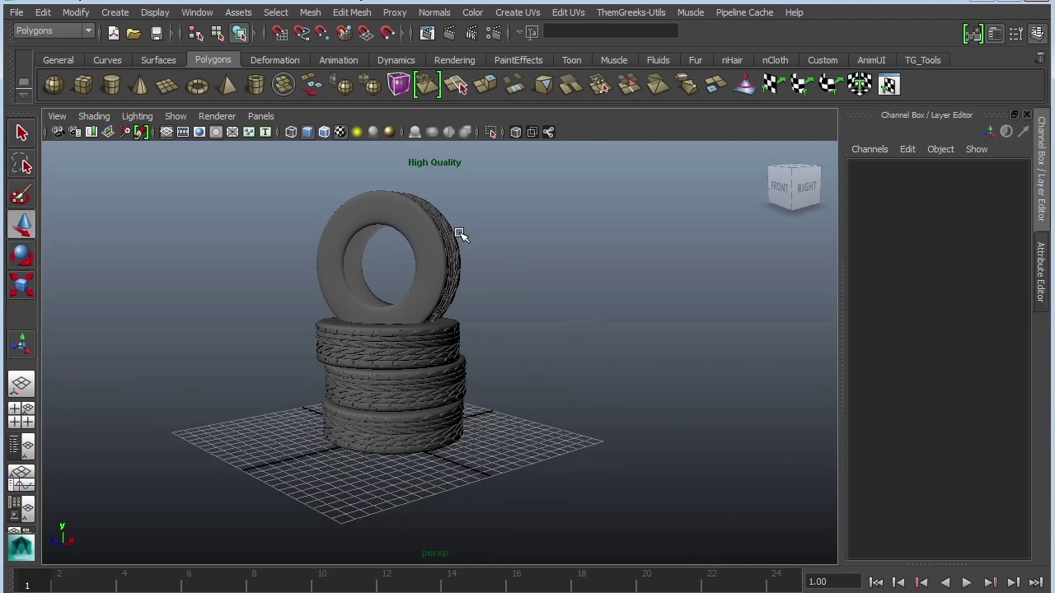
Create a polygon plane as a floor and scale it uniformly to about 37.7.
{"action": "left_click", "coordinate": [167, 85]}
{"action": "key", "text": "r"}
{"action": "left_click_drag", "start_coordinate": [403, 458], "coordinate": [711, 489]}
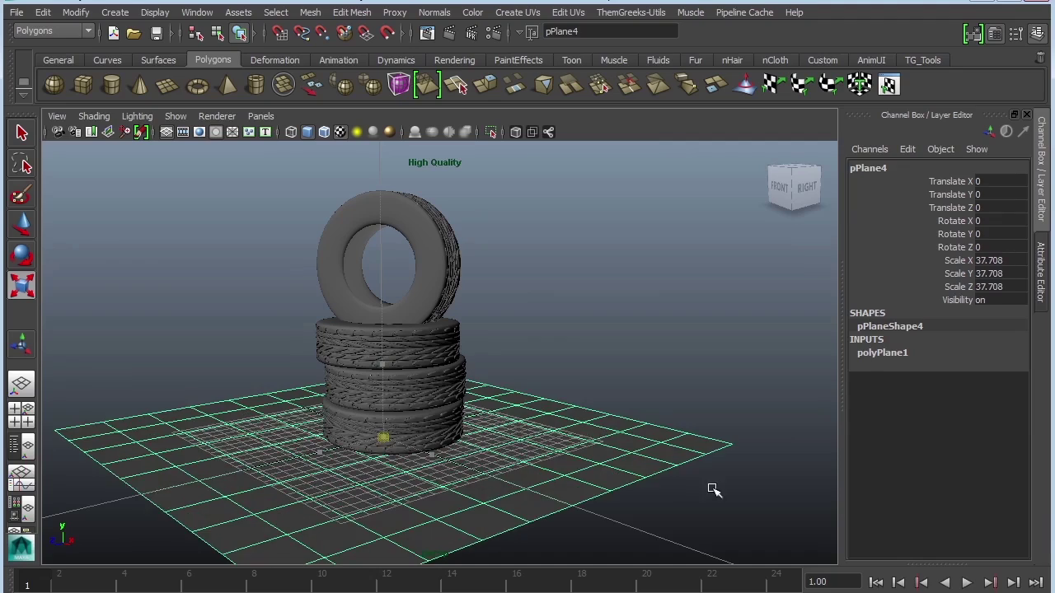
{"action": "left_click", "coordinate": [699, 360]}
Select all four tires and the floor plane and create a new render layer containing them.
{"action": "scroll", "coordinate": [655, 378], "scroll_direction": "up", "scroll_amount": 2}
{"action": "mouse_move", "coordinate": [656, 377]}
{"action": "left_mouse_down", "text": "alt"}
{"action": "mouse_move", "coordinate": [572, 365]}
{"action": "mouse_move", "coordinate": [701, 381]}
{"action": "mouse_move", "coordinate": [655, 357]}
{"action": "left_mouse_up", "text": "alt"}
{"action": "right_click_drag", "start_coordinate": [654, 357], "coordinate": [511, 338], "text": "alt"}
{"action": "middle_click_drag", "start_coordinate": [511, 359], "coordinate": [541, 417], "text": "alt"}
{"action": "left_click_drag", "start_coordinate": [540, 417], "coordinate": [512, 431], "text": "alt"}
{"action": "left_click_drag", "start_coordinate": [341, 260], "coordinate": [753, 504]}
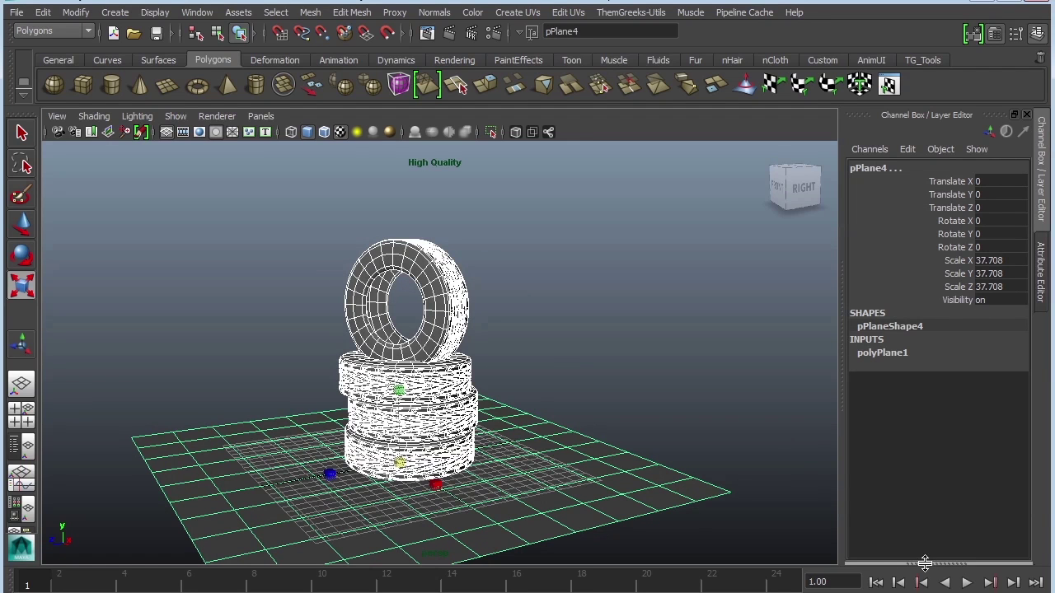
{"action": "left_click_drag", "start_coordinate": [926, 565], "coordinate": [943, 472]}
{"action": "left_click", "coordinate": [916, 437]}
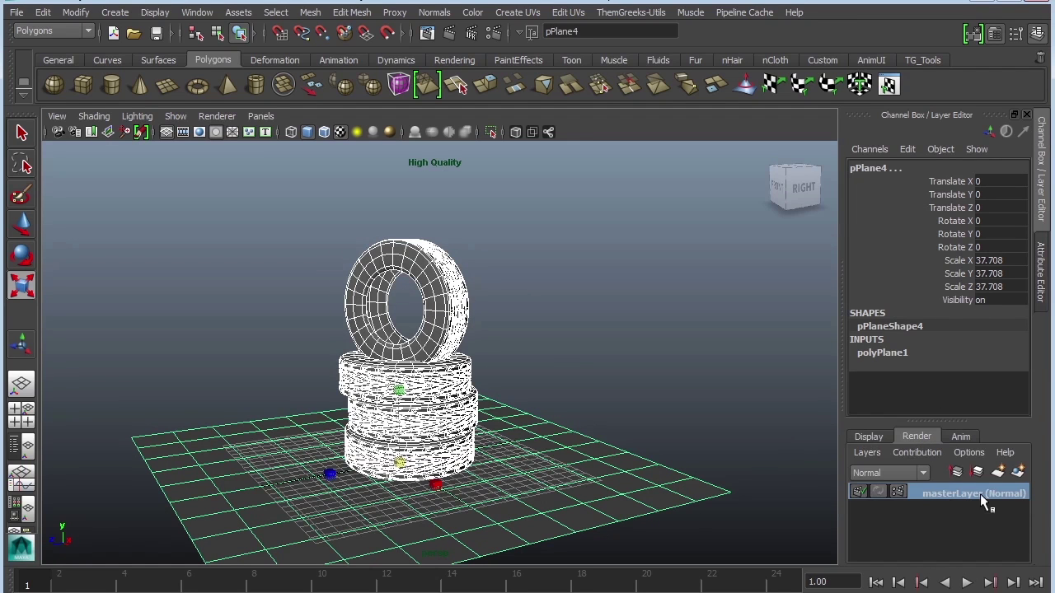
{"action": "left_click", "coordinate": [1019, 473]}
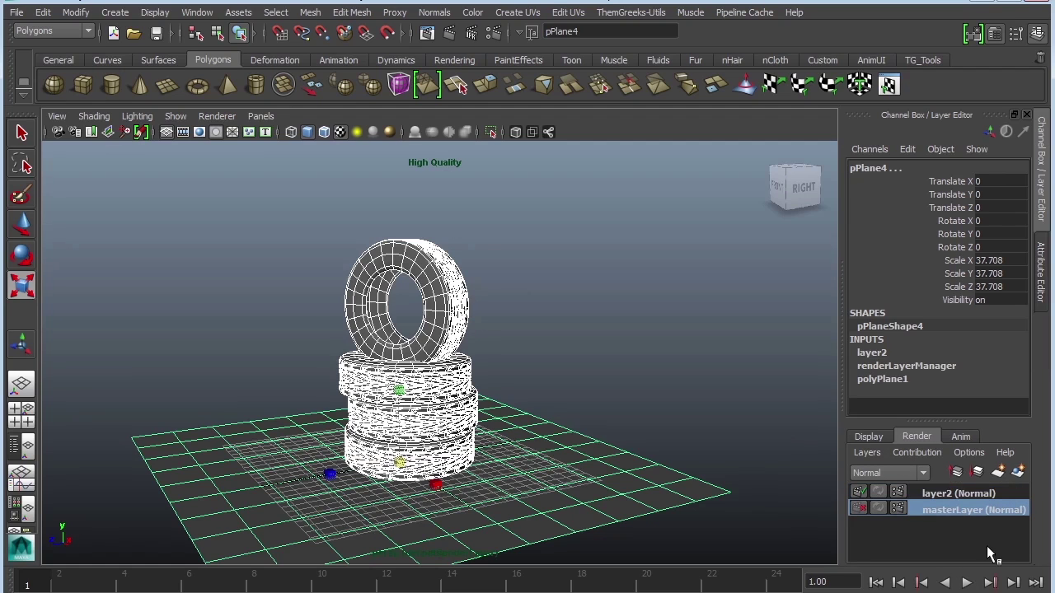
Open the attributes of render layer layer2 and apply the Occlusion preset.
{"action": "left_click", "coordinate": [942, 492]}
{"action": "right_click", "coordinate": [935, 500]}
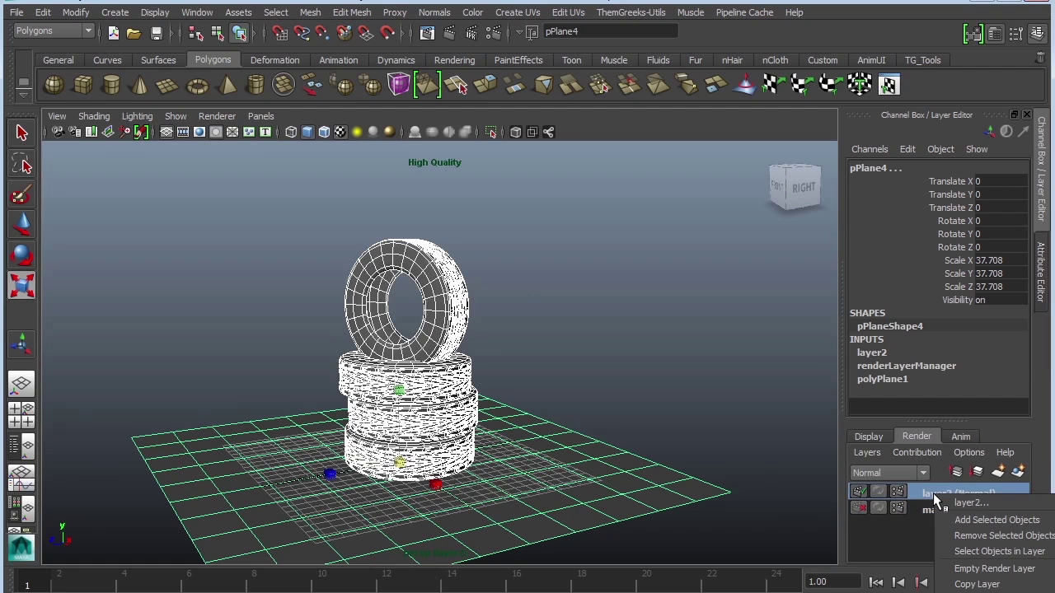
{"action": "left_click", "coordinate": [970, 502]}
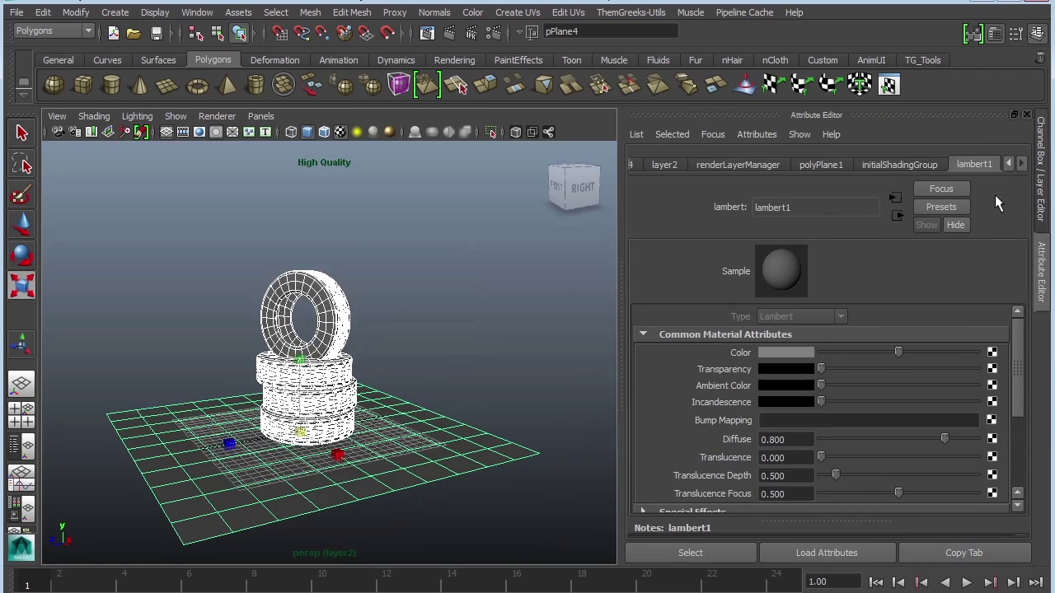
{"action": "left_click", "coordinate": [939, 206]}
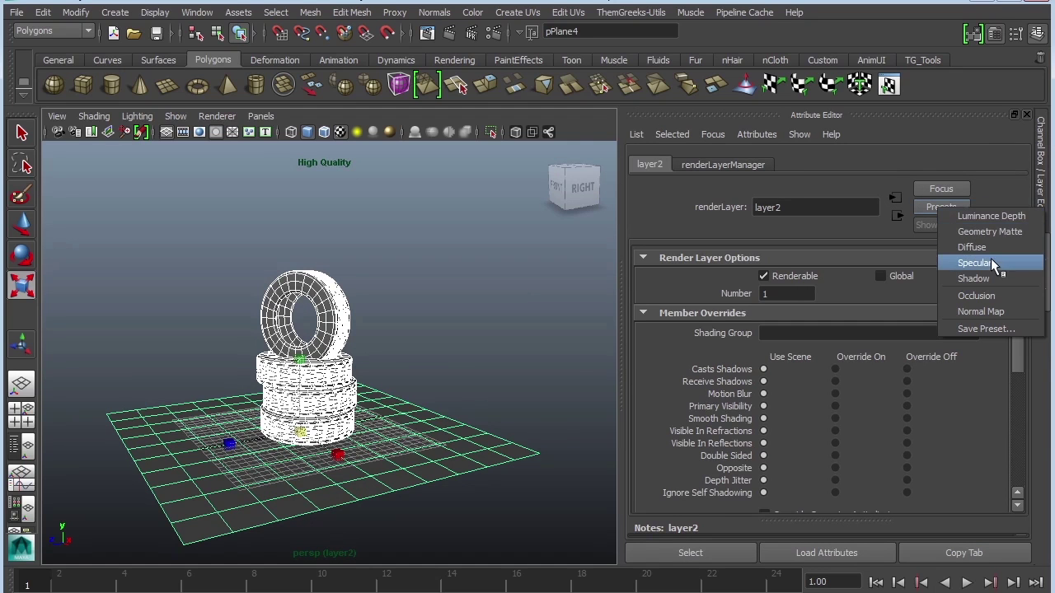
{"action": "left_click", "coordinate": [976, 295]}
{"action": "left_click", "coordinate": [398, 335]}
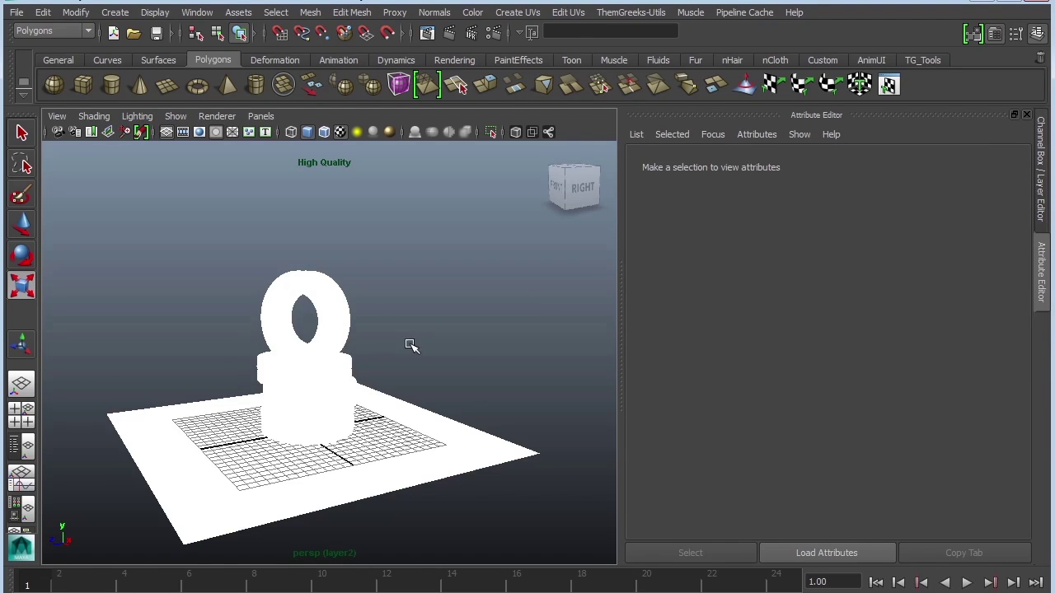
Turn on the resolution gate, frame the tire stack within it, and render the current view.
{"action": "right_click_drag", "start_coordinate": [437, 354], "coordinate": [631, 420], "text": "alt"}
{"action": "middle_click_drag", "start_coordinate": [454, 393], "coordinate": [533, 396], "text": "alt"}
{"action": "scroll", "coordinate": [528, 392], "scroll_direction": "down", "scroll_amount": 1}
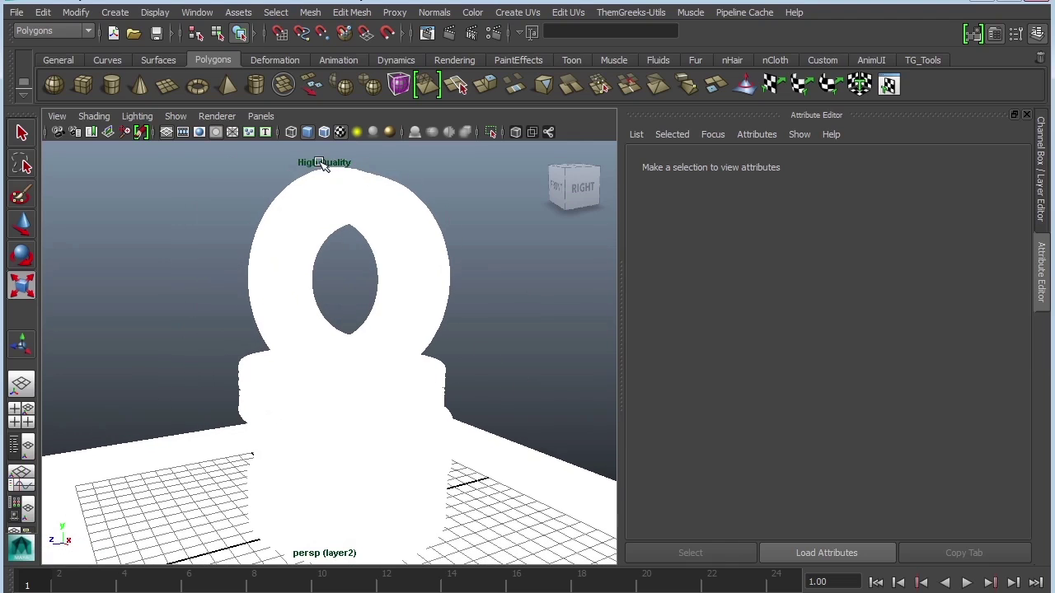
{"action": "left_click", "coordinate": [200, 132]}
{"action": "scroll", "coordinate": [515, 348], "scroll_direction": "down", "scroll_amount": 3}
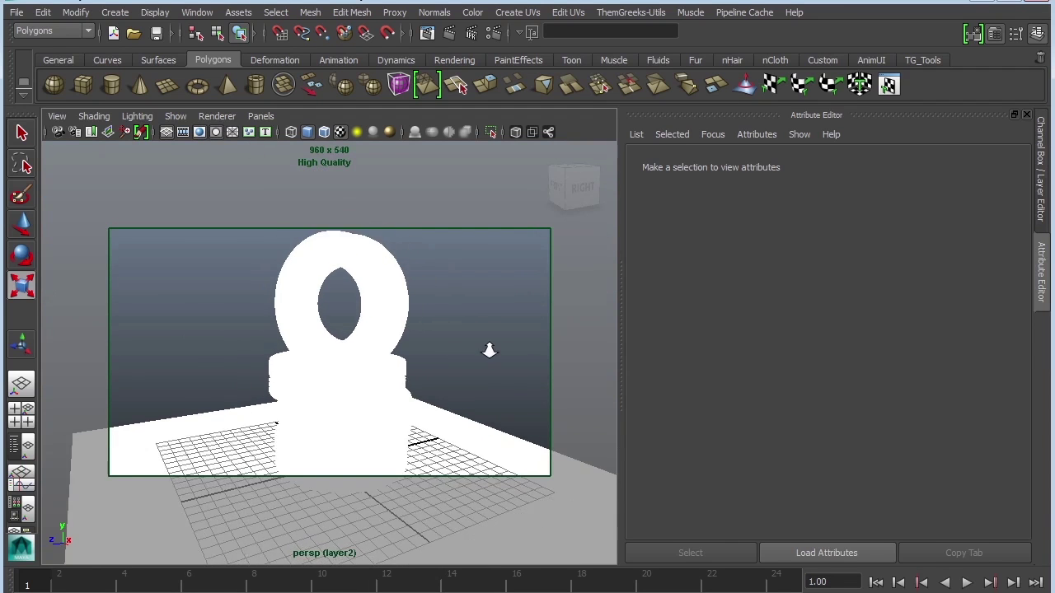
{"action": "scroll", "coordinate": [446, 337], "scroll_direction": "up", "scroll_amount": 2}
{"action": "left_click", "coordinate": [452, 34]}
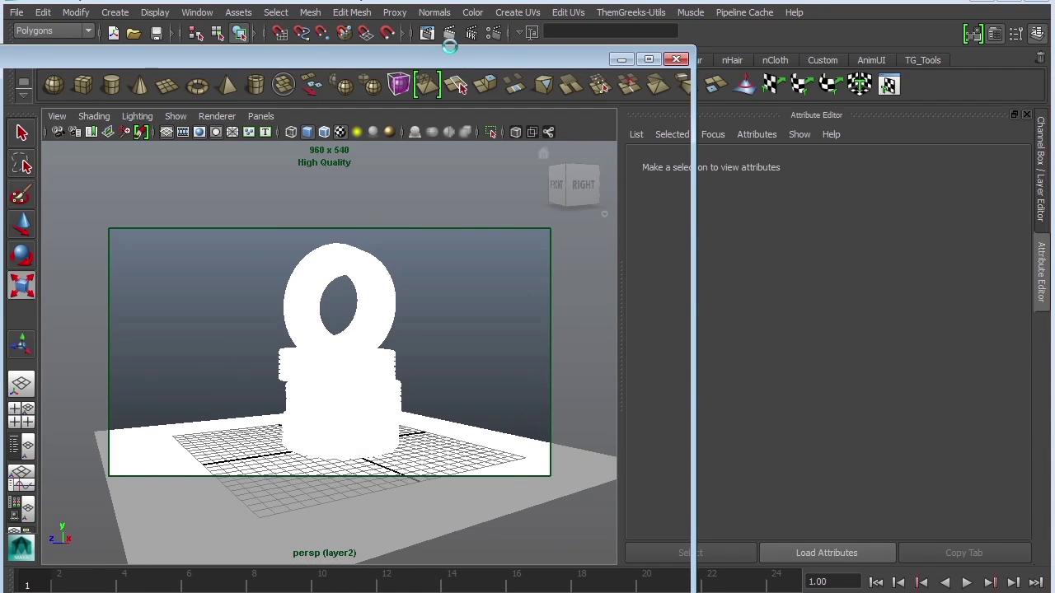